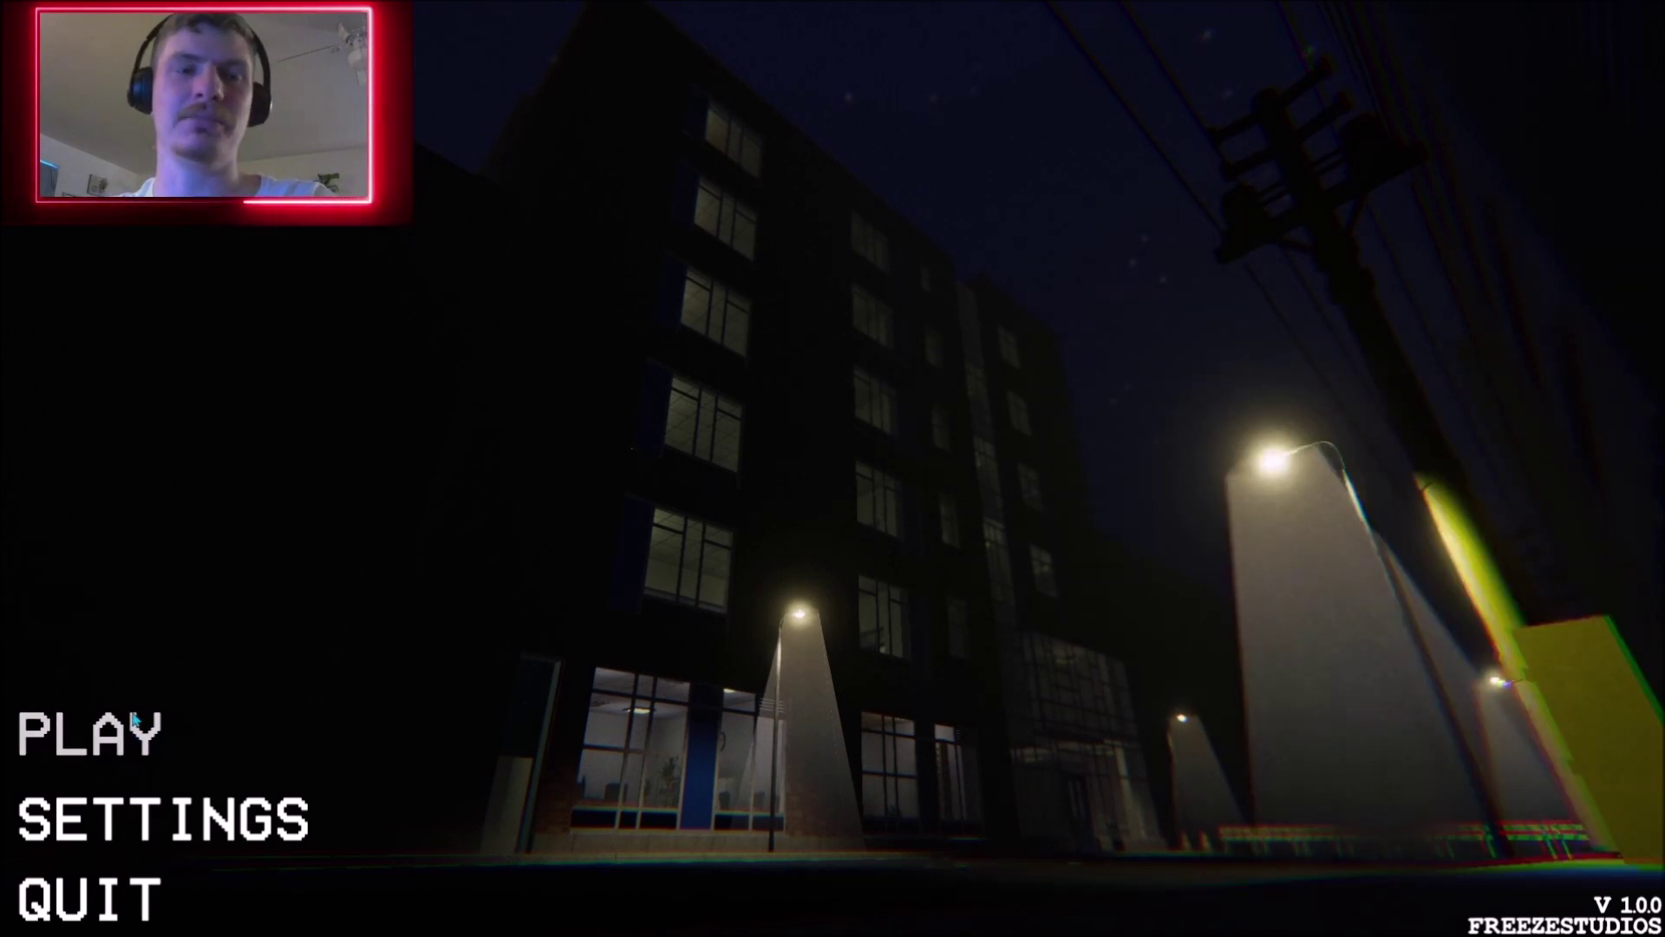
# Start a new game and look around the office from the table with the bottle and cactus
pyautogui.click(135, 720)
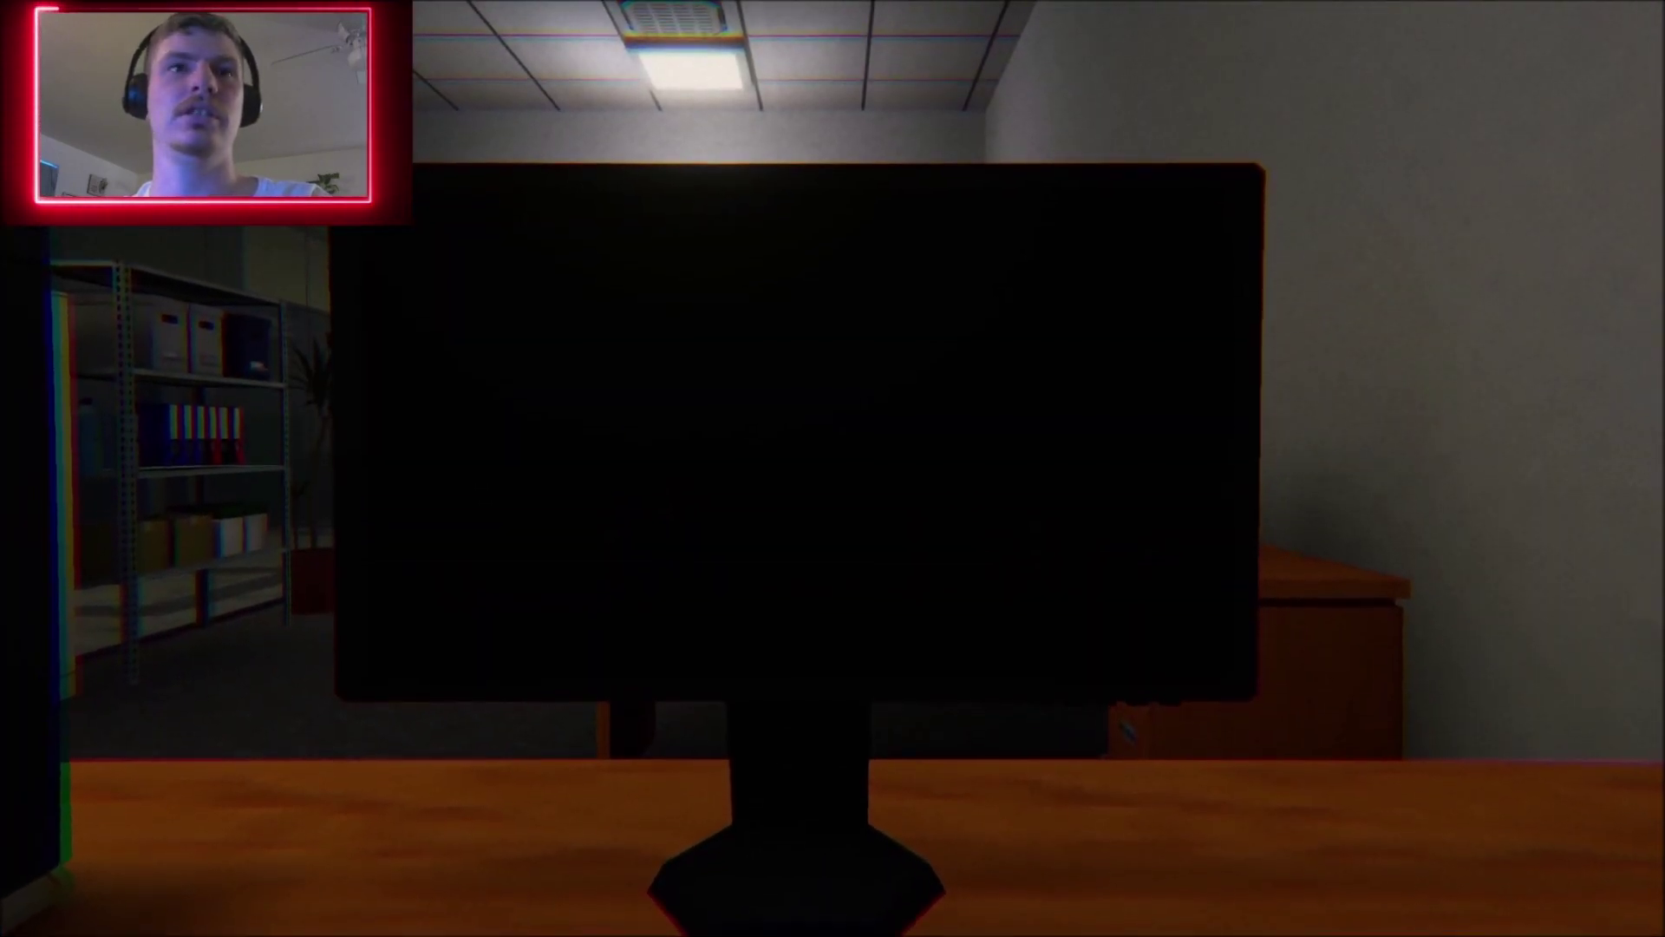
pyautogui.press('s')
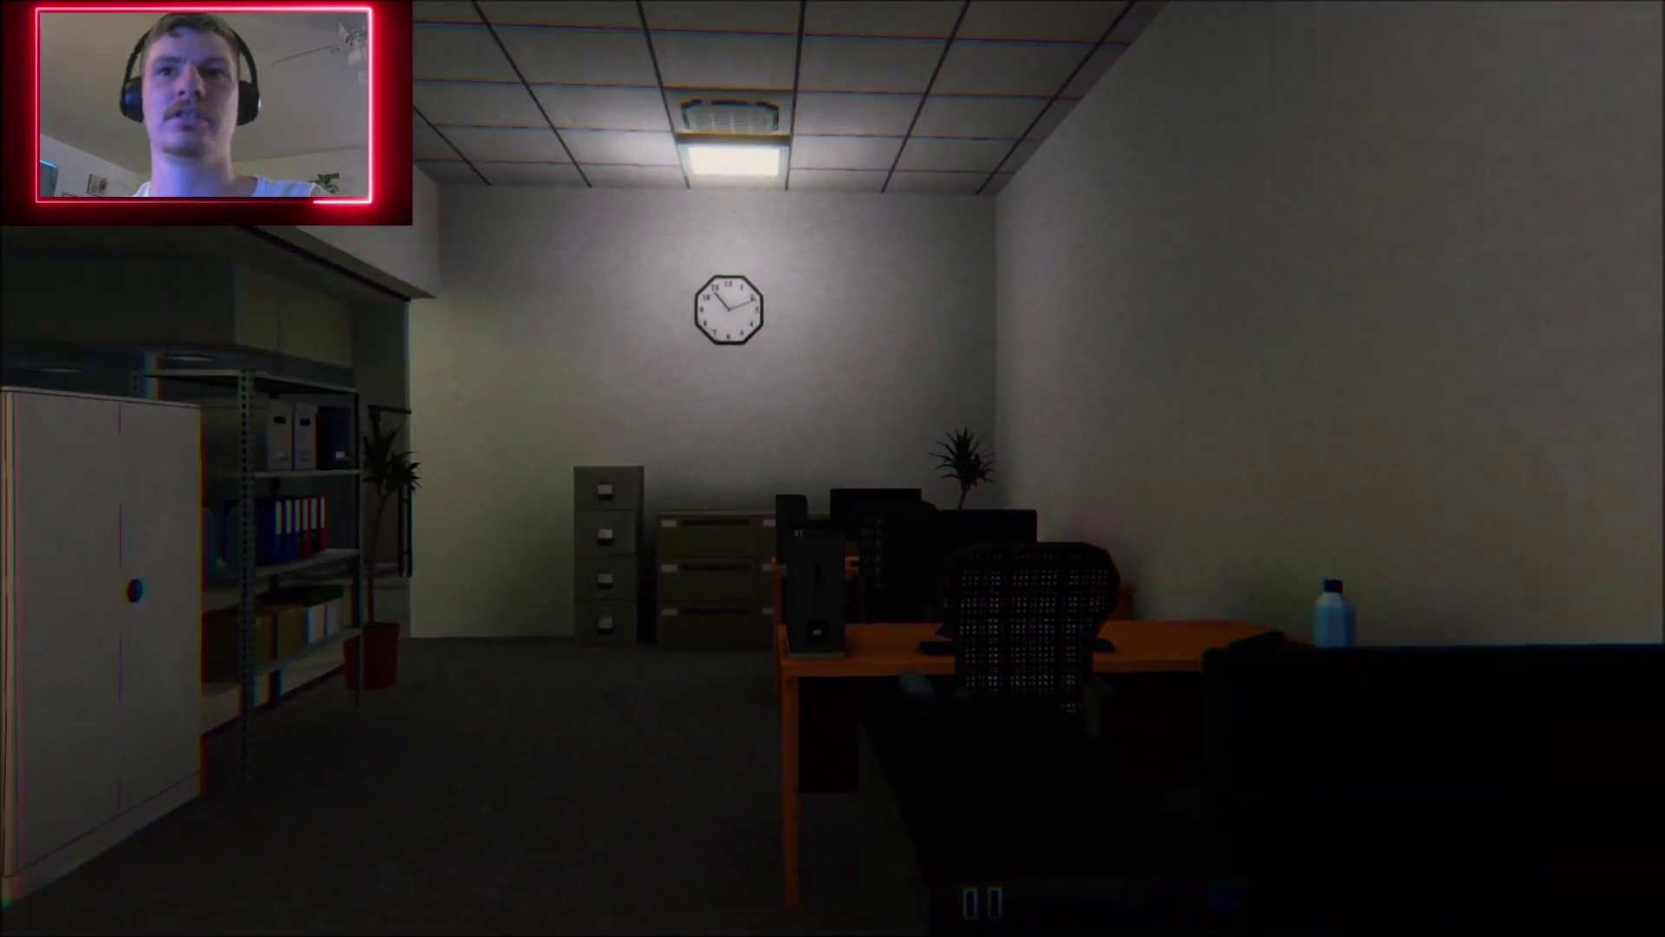
pyautogui.moveTo(833, 390); pyautogui.dragTo(832, 651)
pyautogui.moveTo(832, 468); pyautogui.dragTo(520, 469)
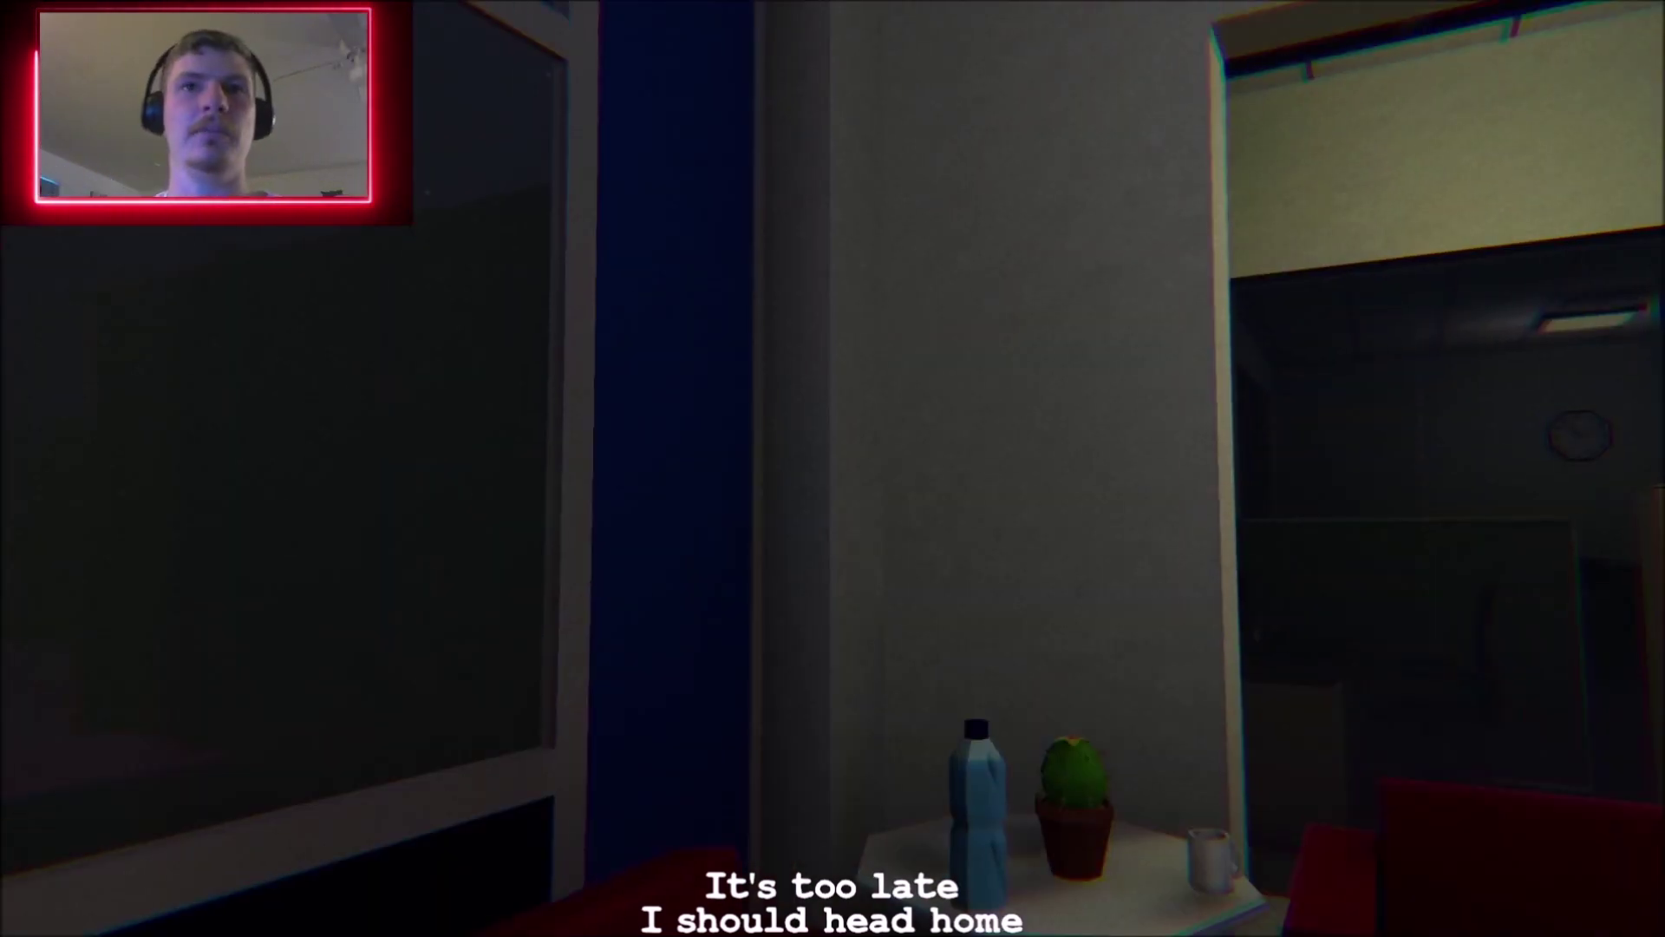
pyautogui.press('w')
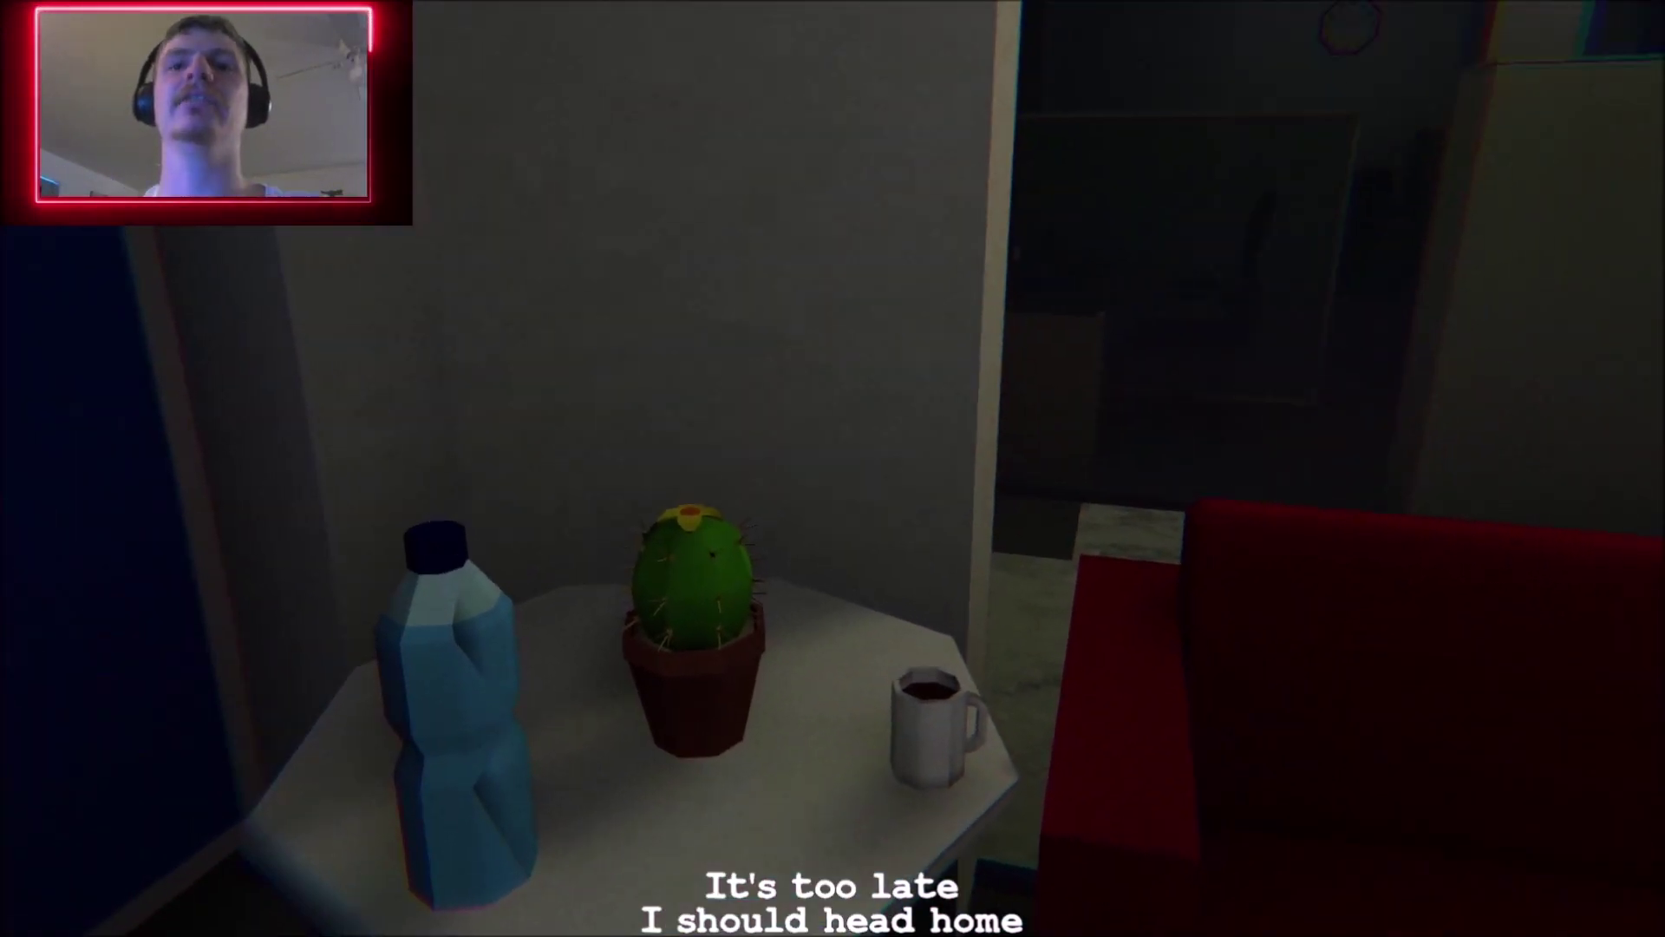
pyautogui.moveTo(520, 469); pyautogui.dragTo(1171, 468)
# Cross the office past the glass door and filing cabinets into the elevator lobby
pyautogui.press('w')
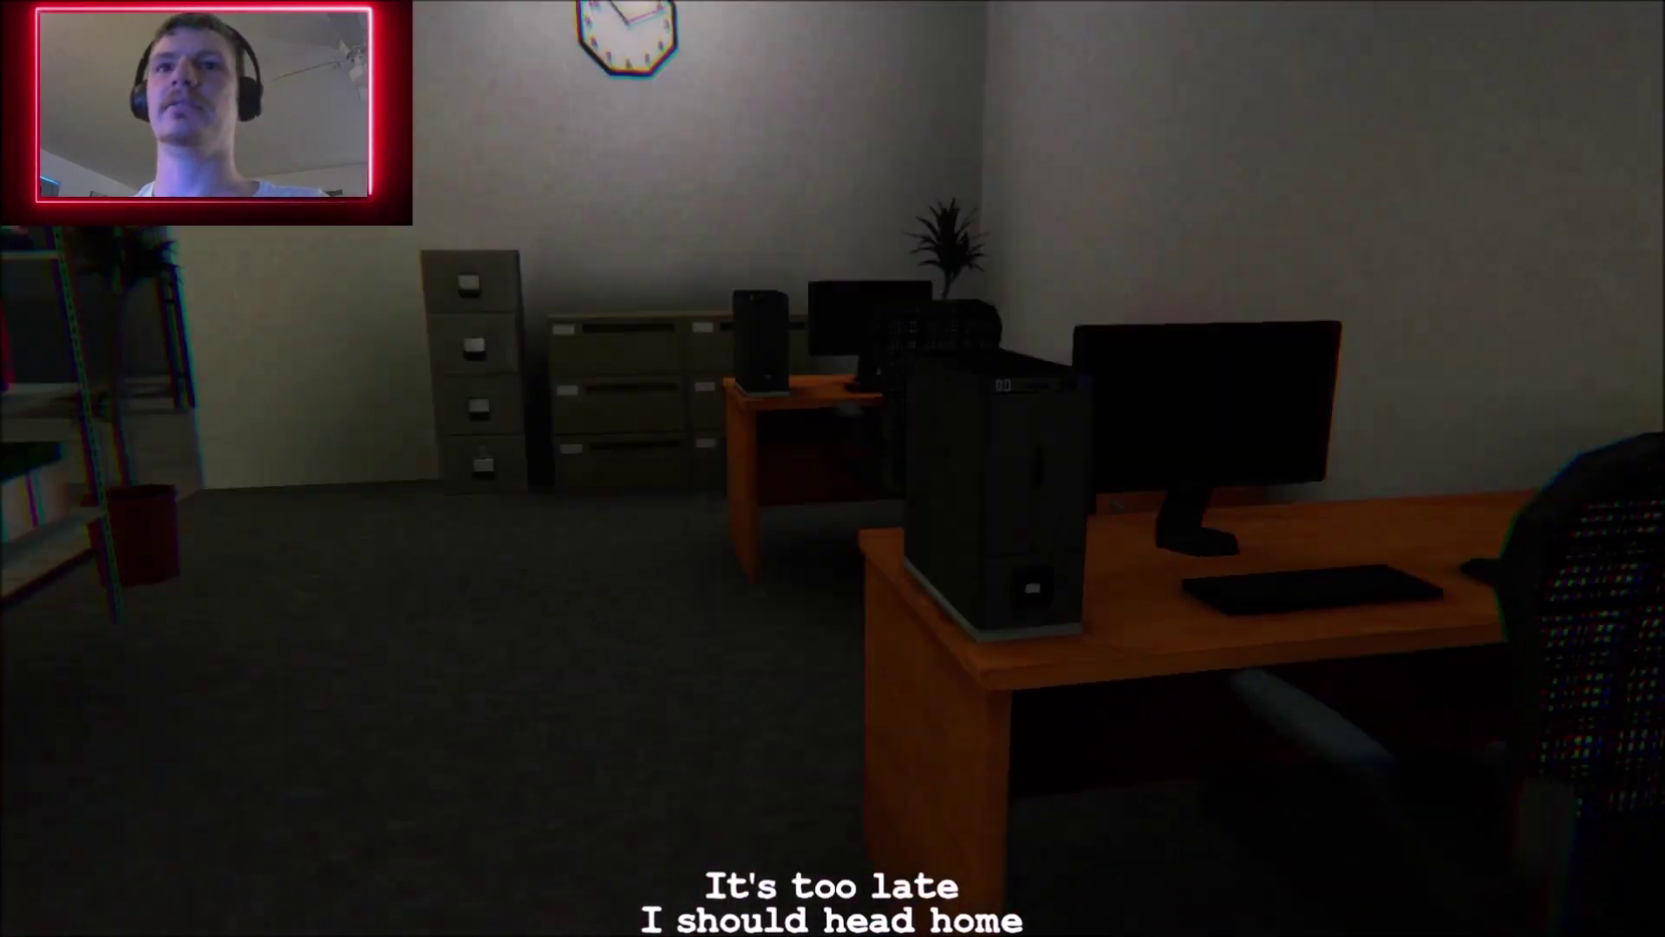
pyautogui.press('w')
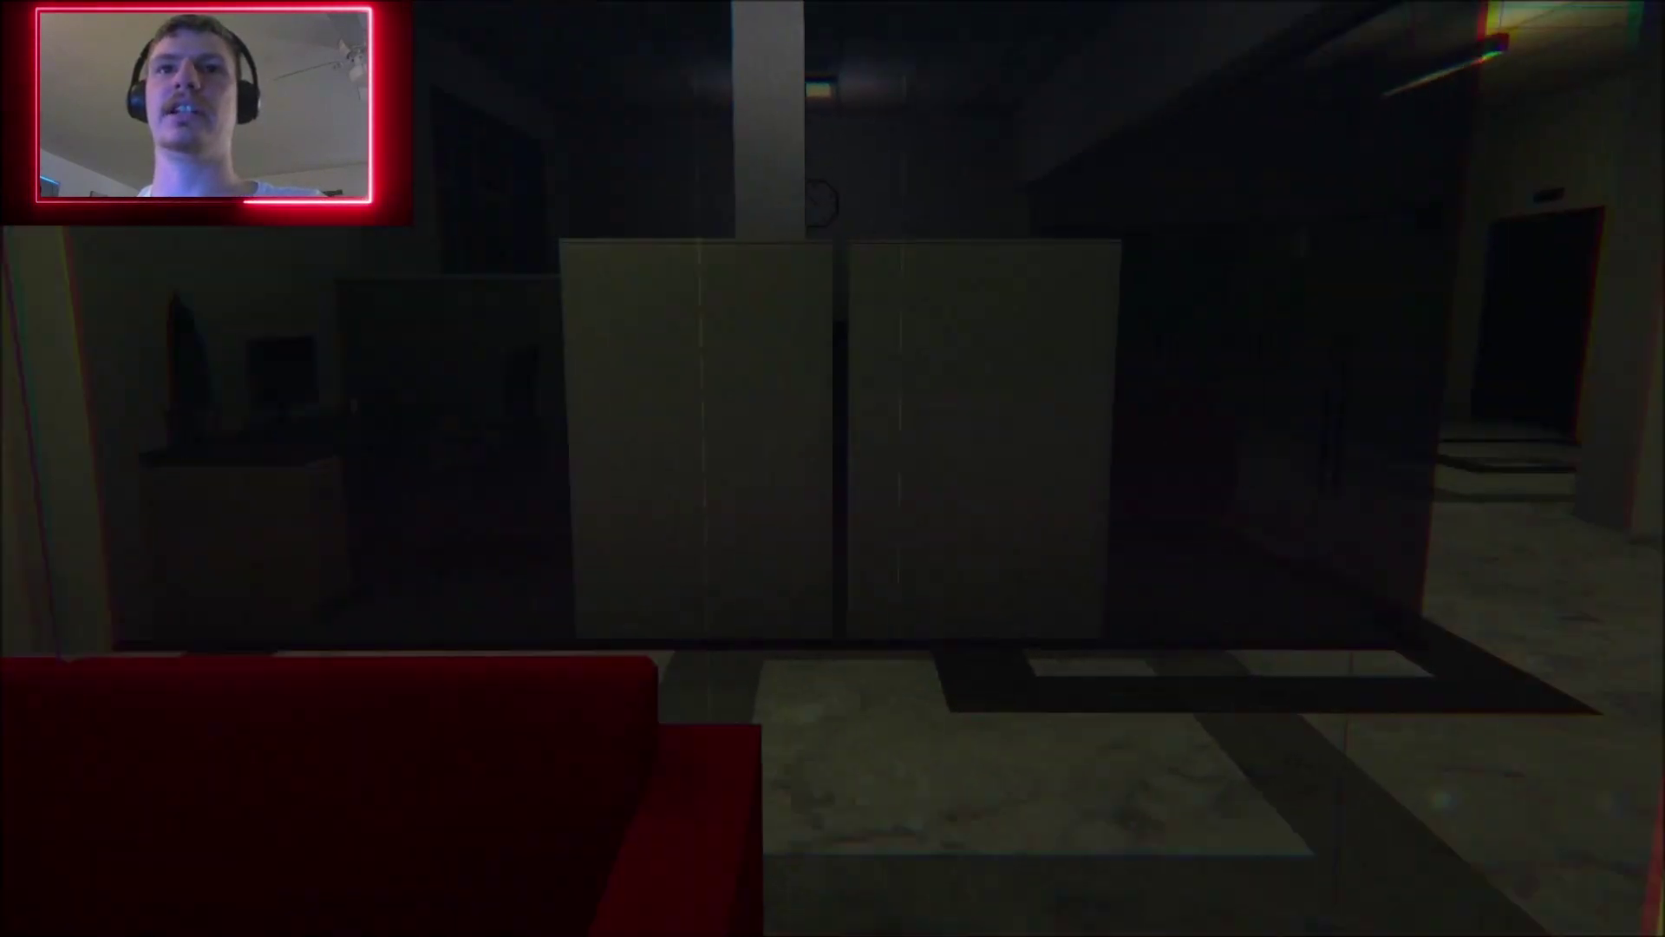
pyautogui.press('w')
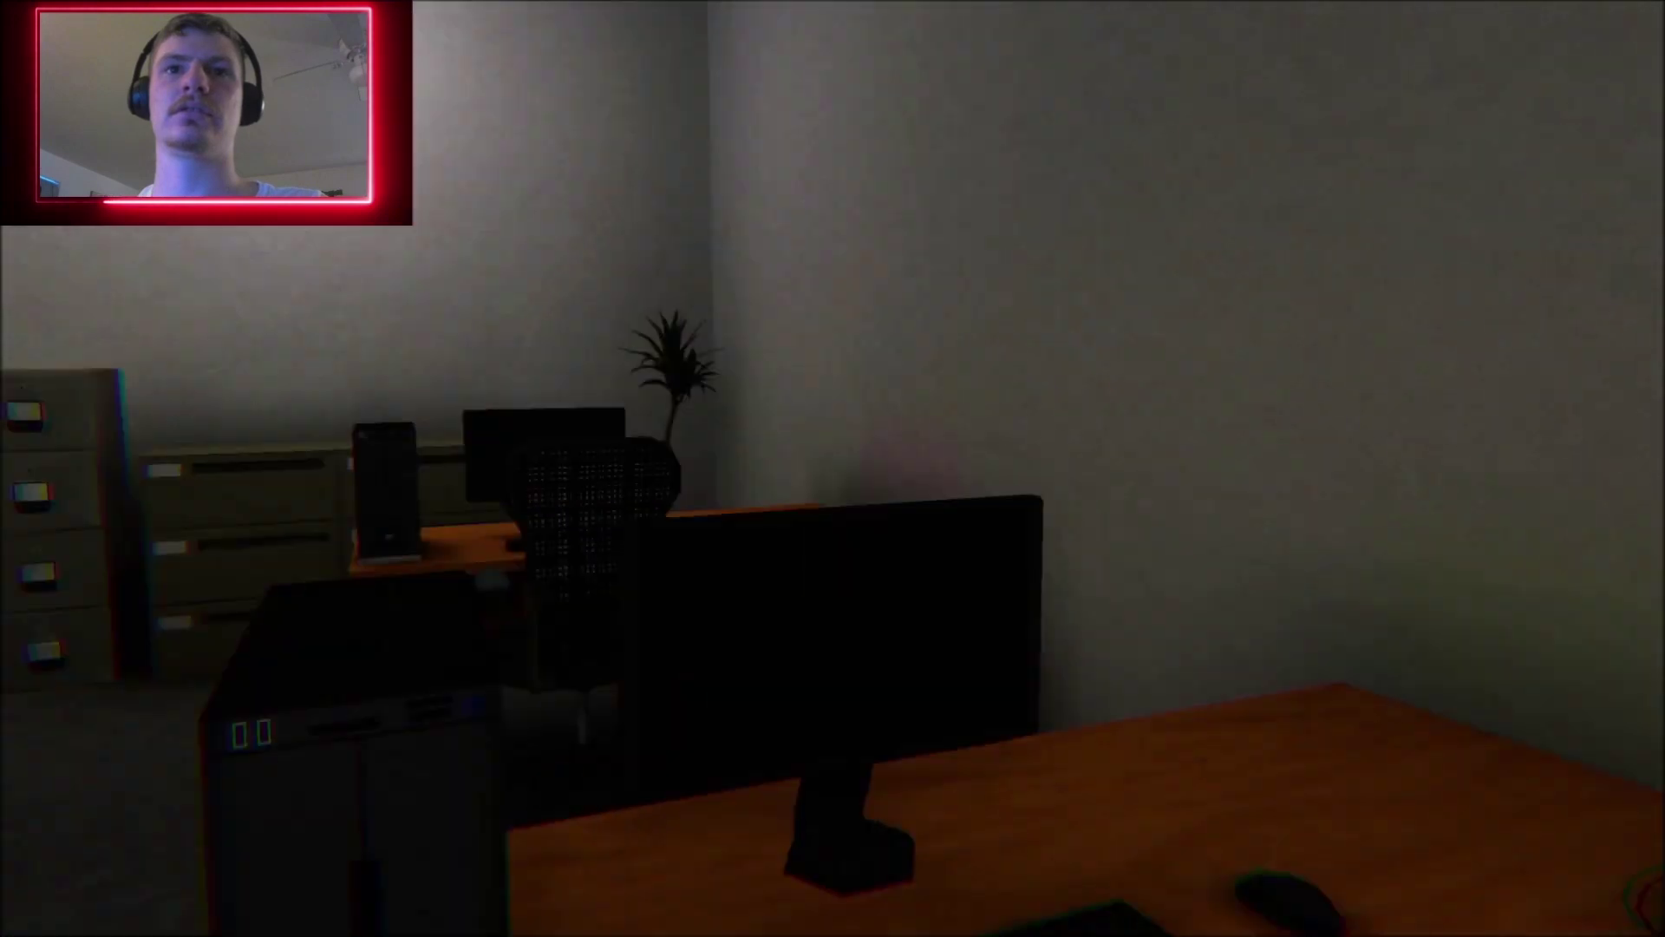
pyautogui.press('w')
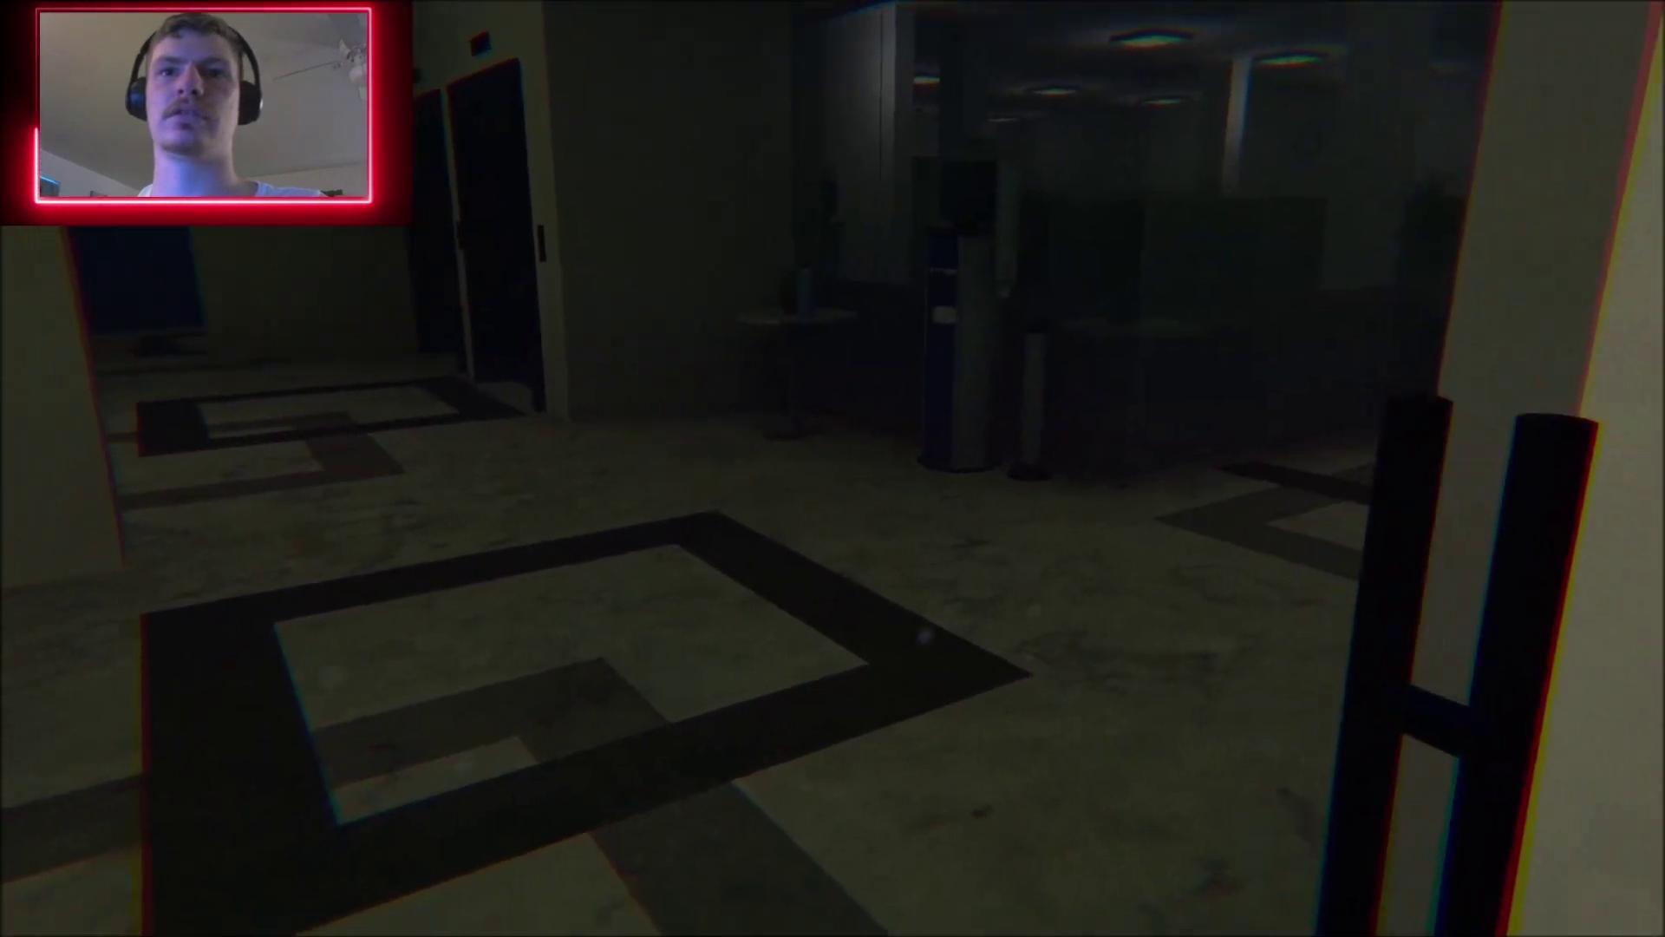
pyautogui.press('w')
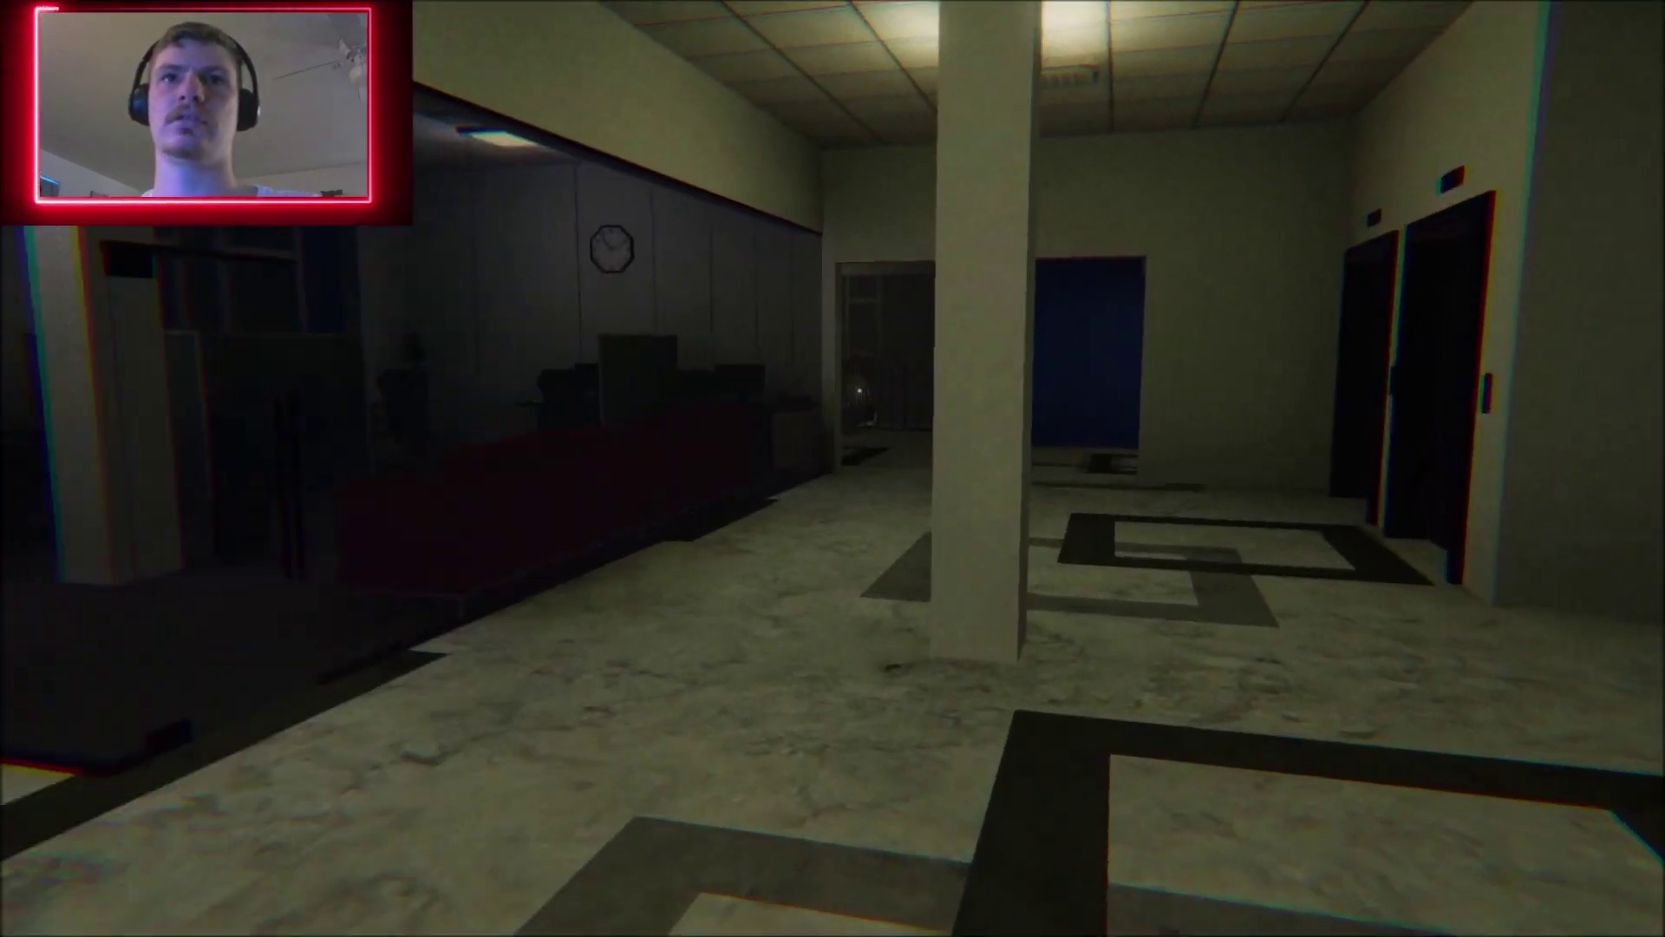
pyautogui.press('w')
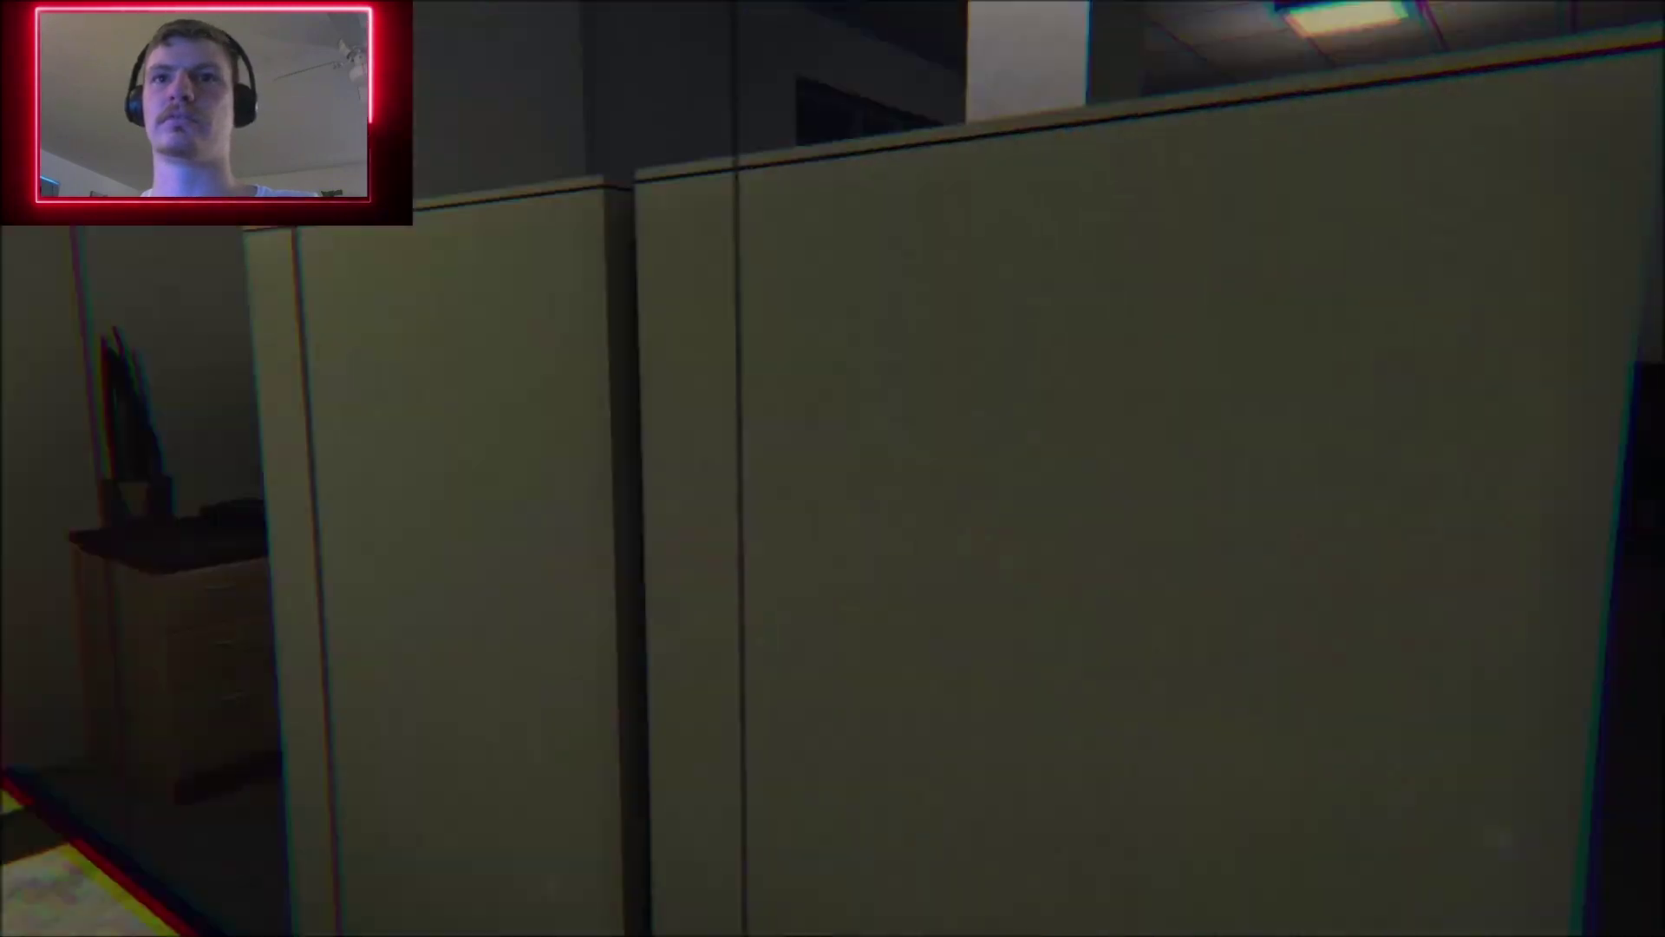
pyautogui.press('w')
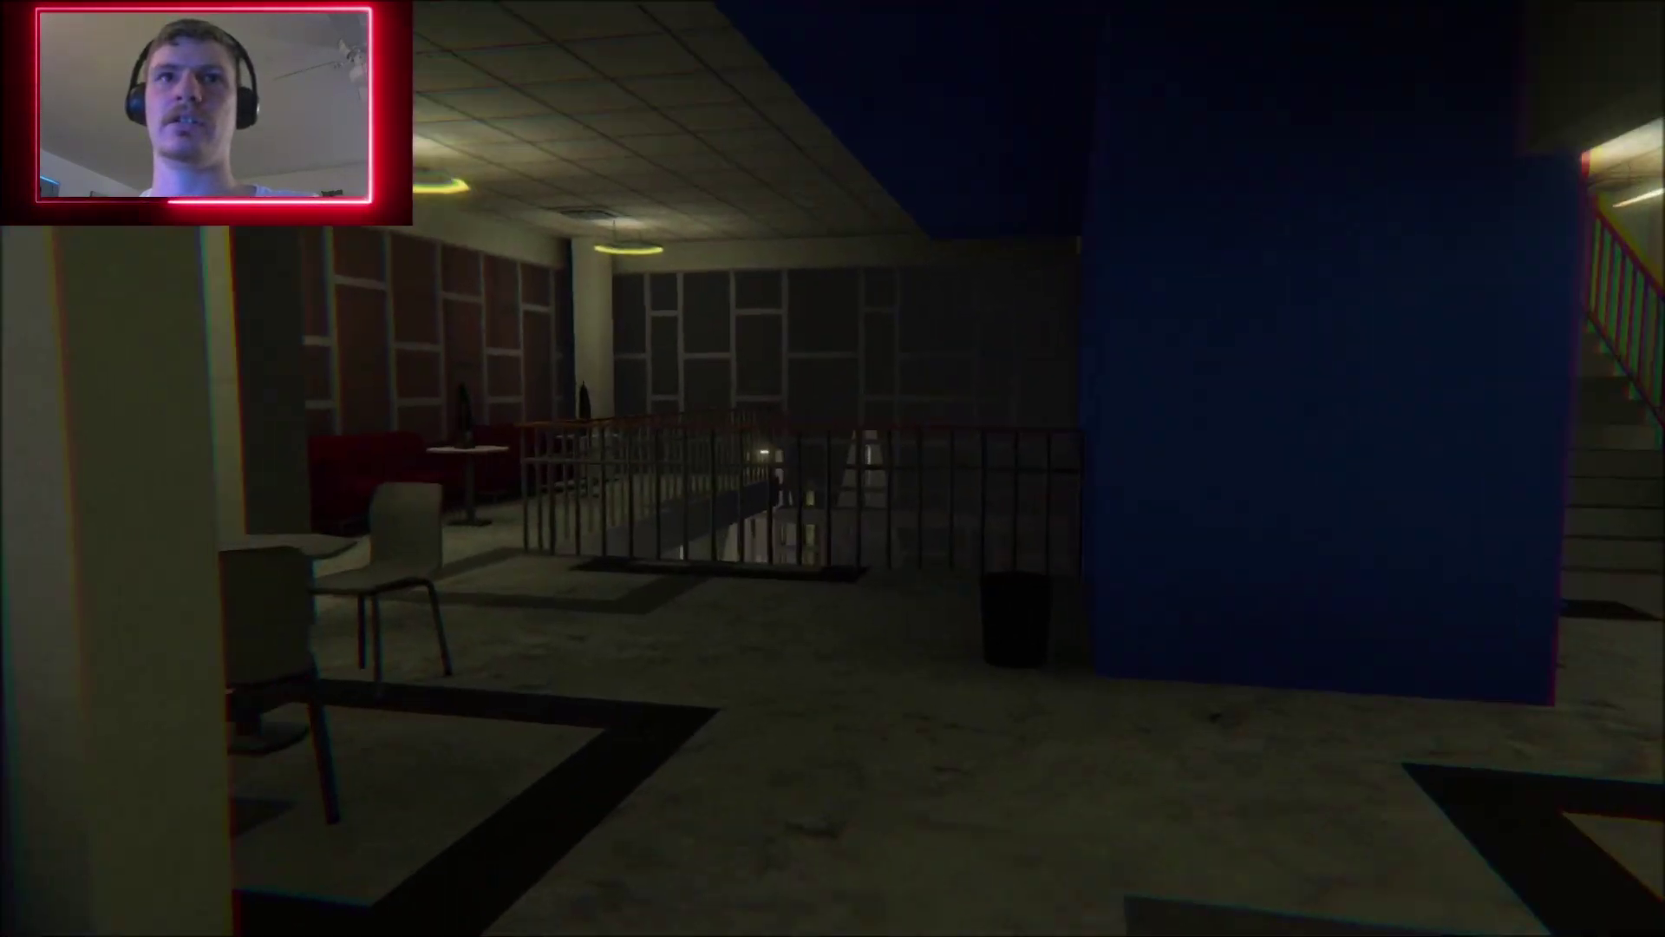
# Pass the stairwell railing and kitchen counter, descend the stairs, and exit the double doors
pyautogui.press('w')
pyautogui.press('w')
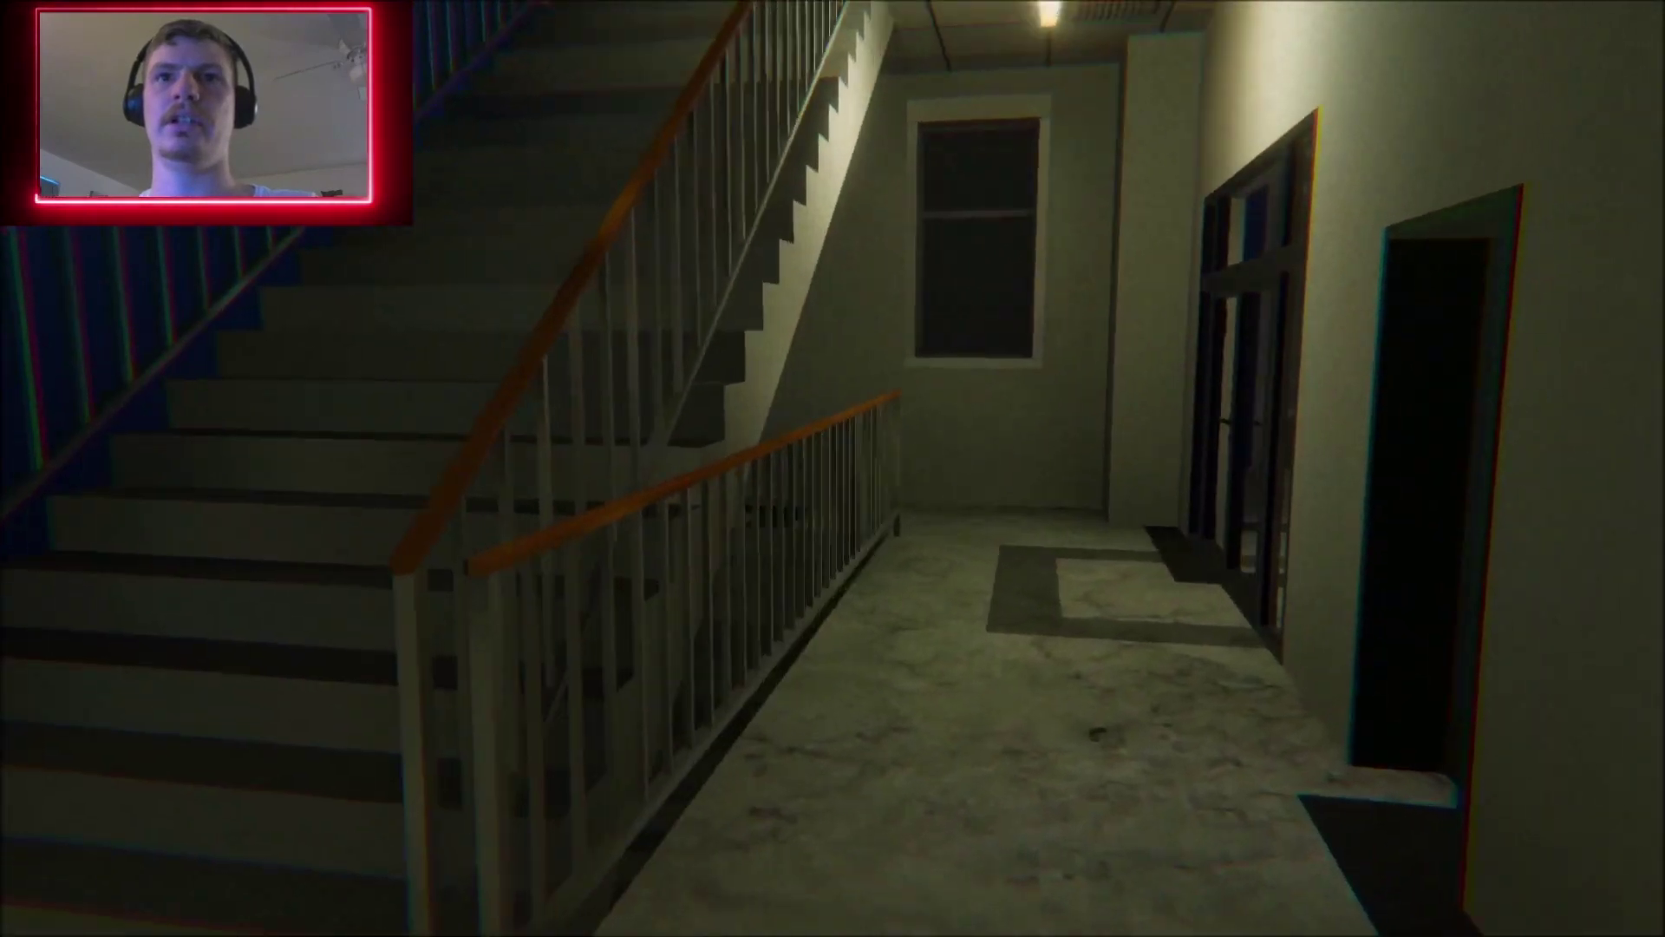
pyautogui.press('w')
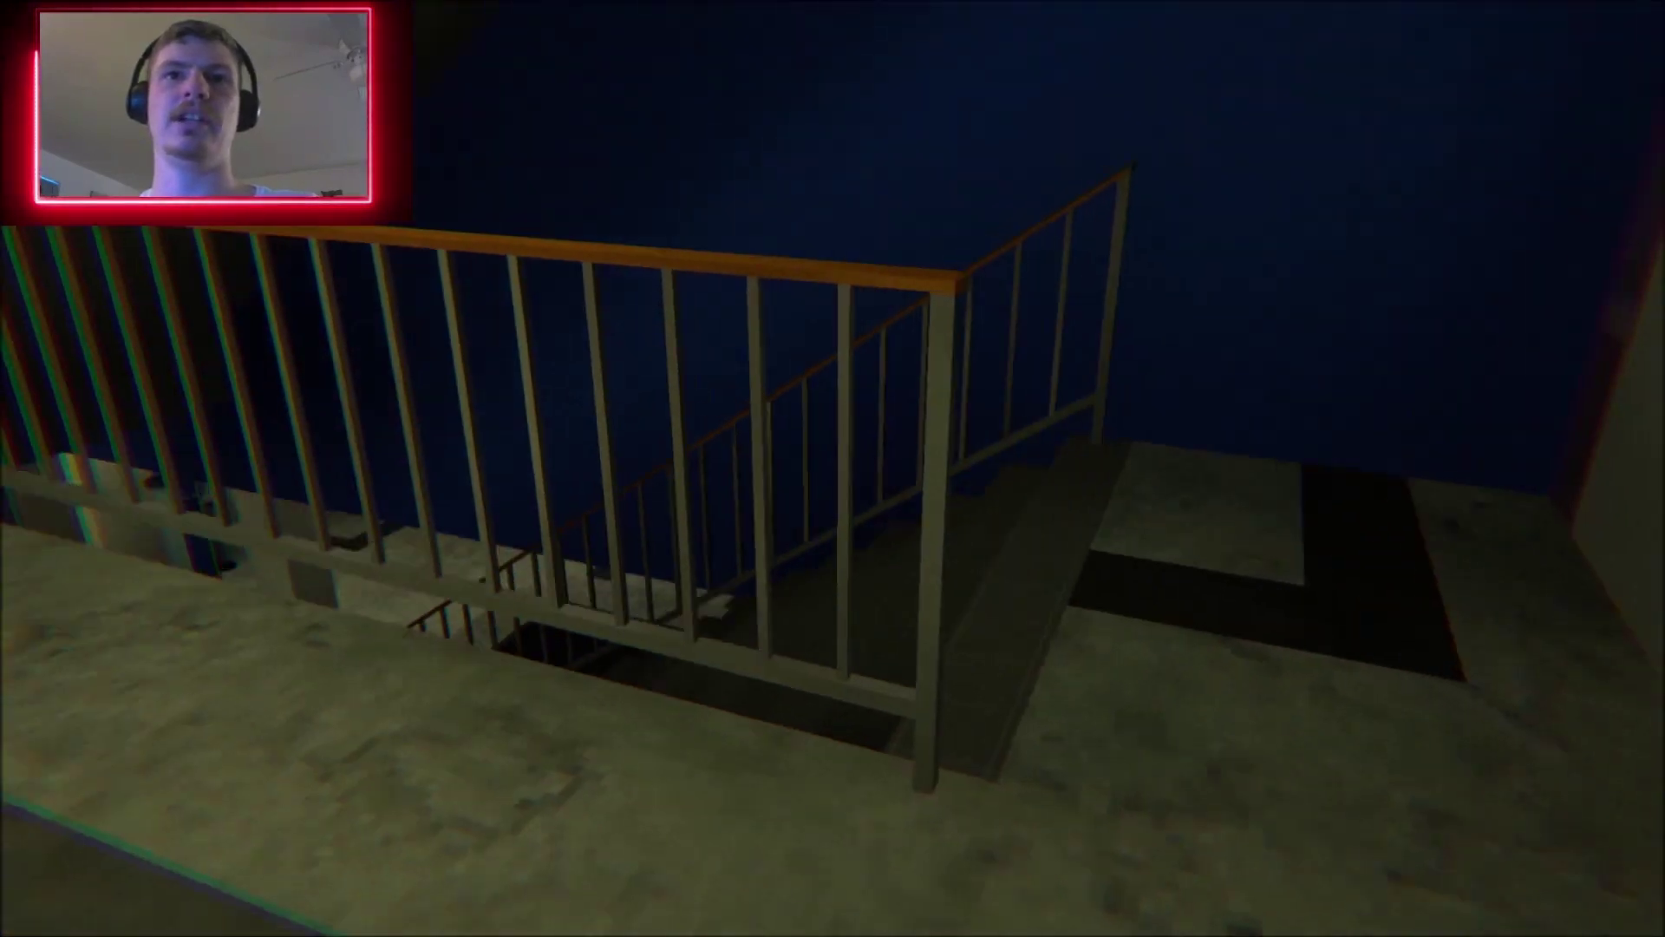
pyautogui.press('w')
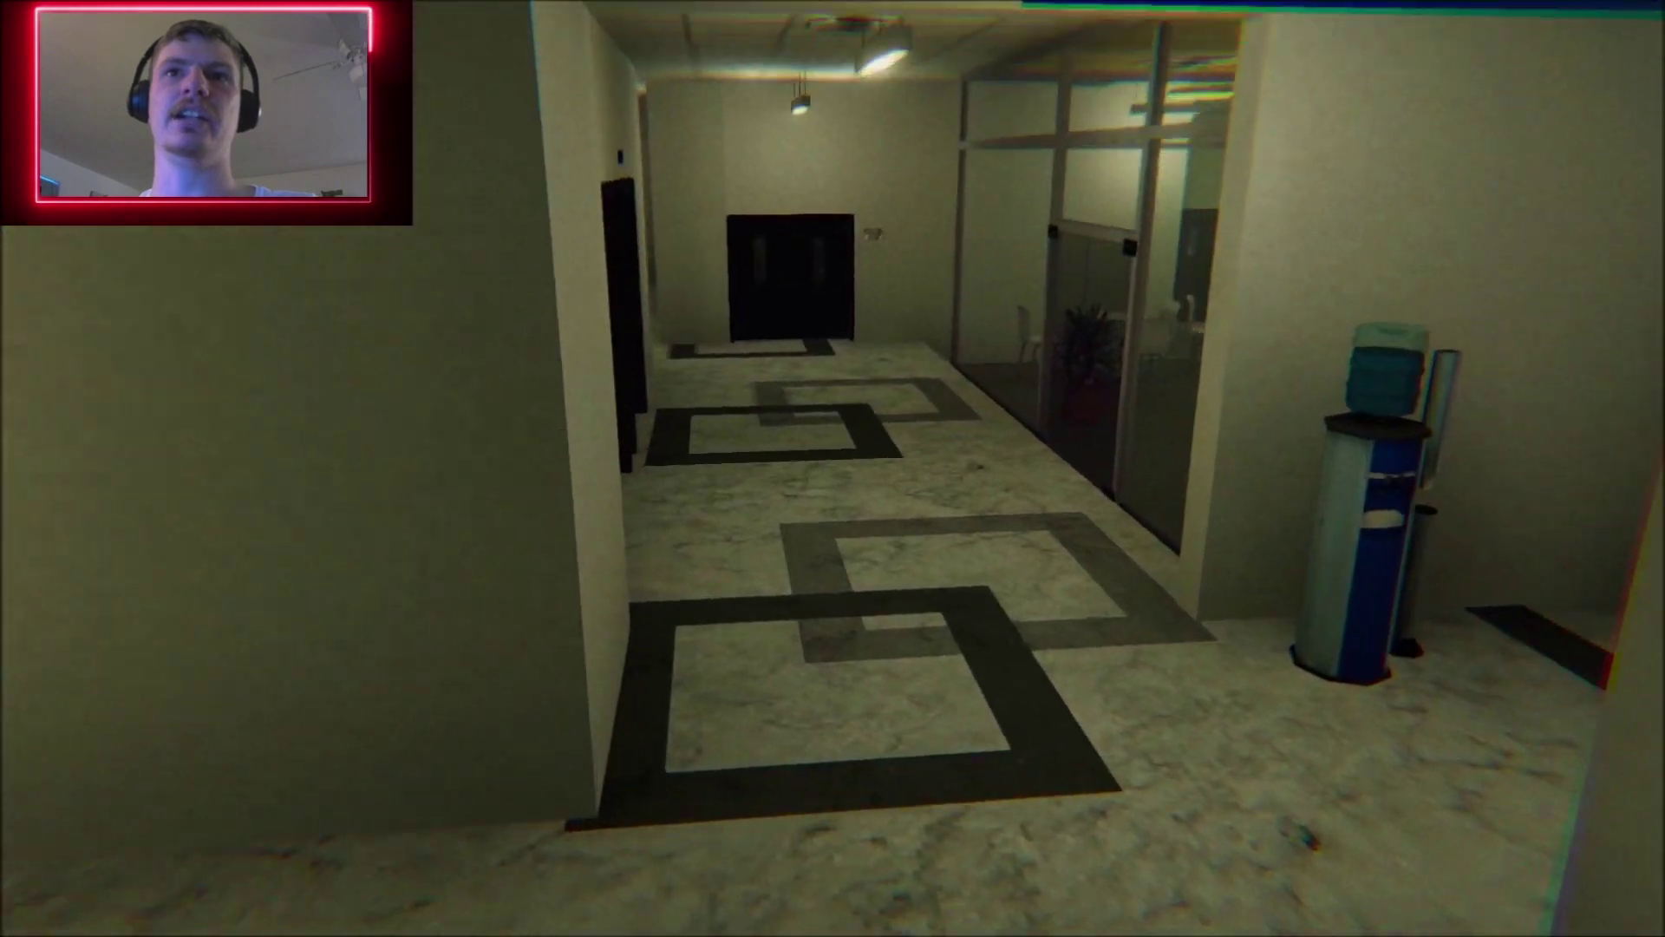
pyautogui.press('w')
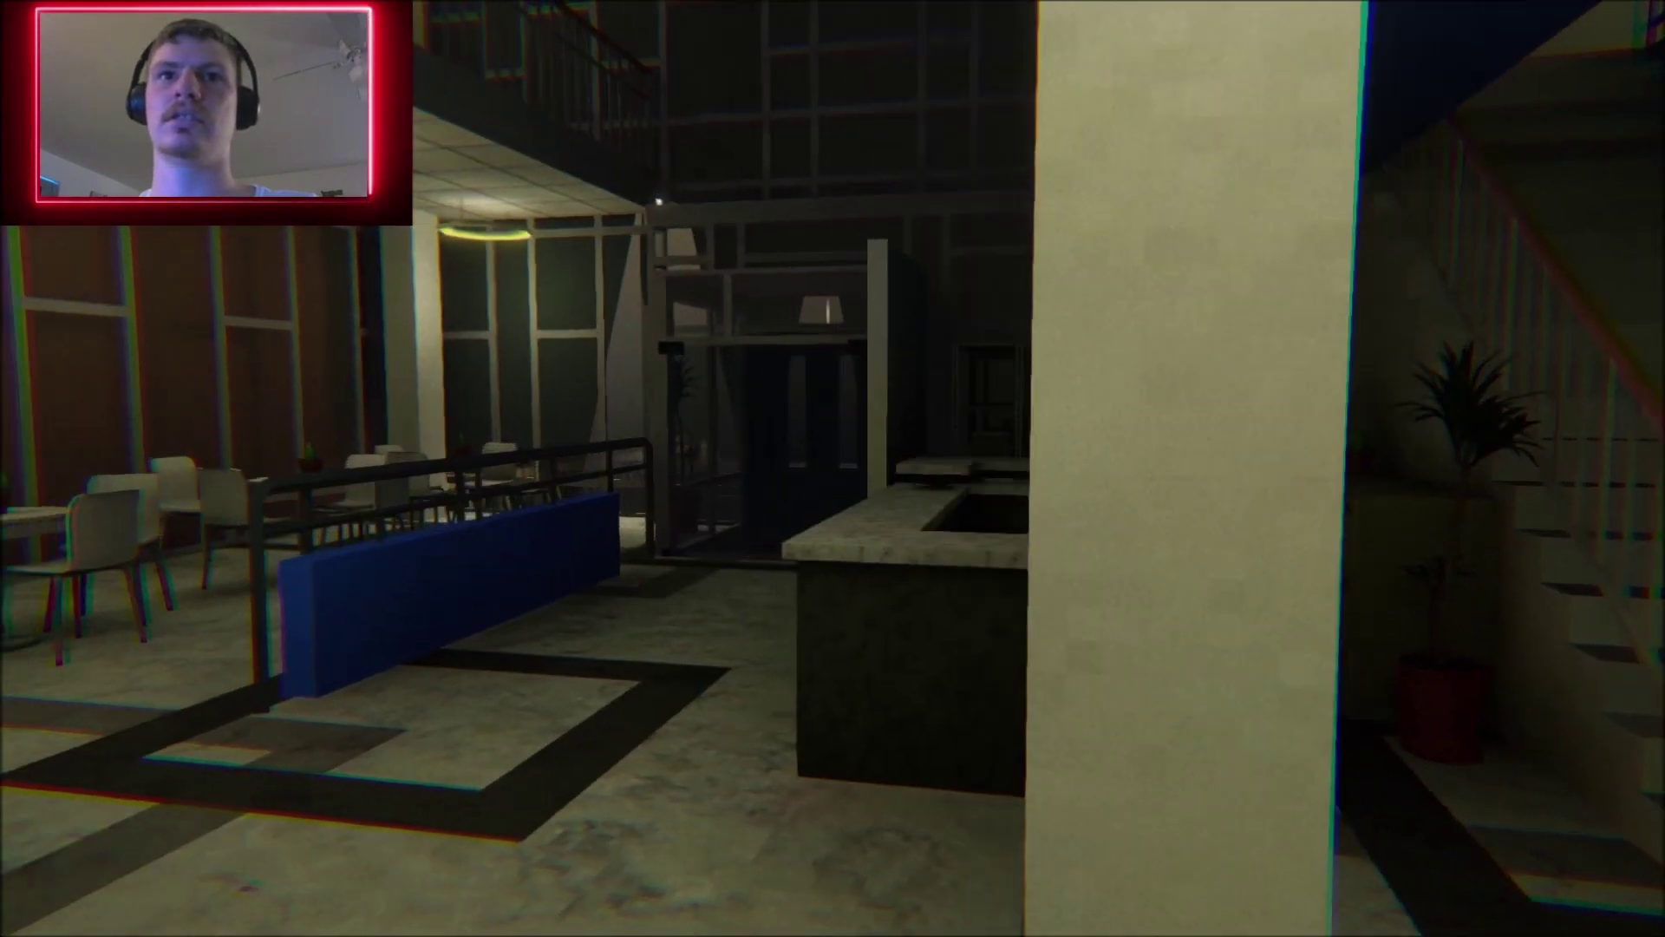
pyautogui.press('w')
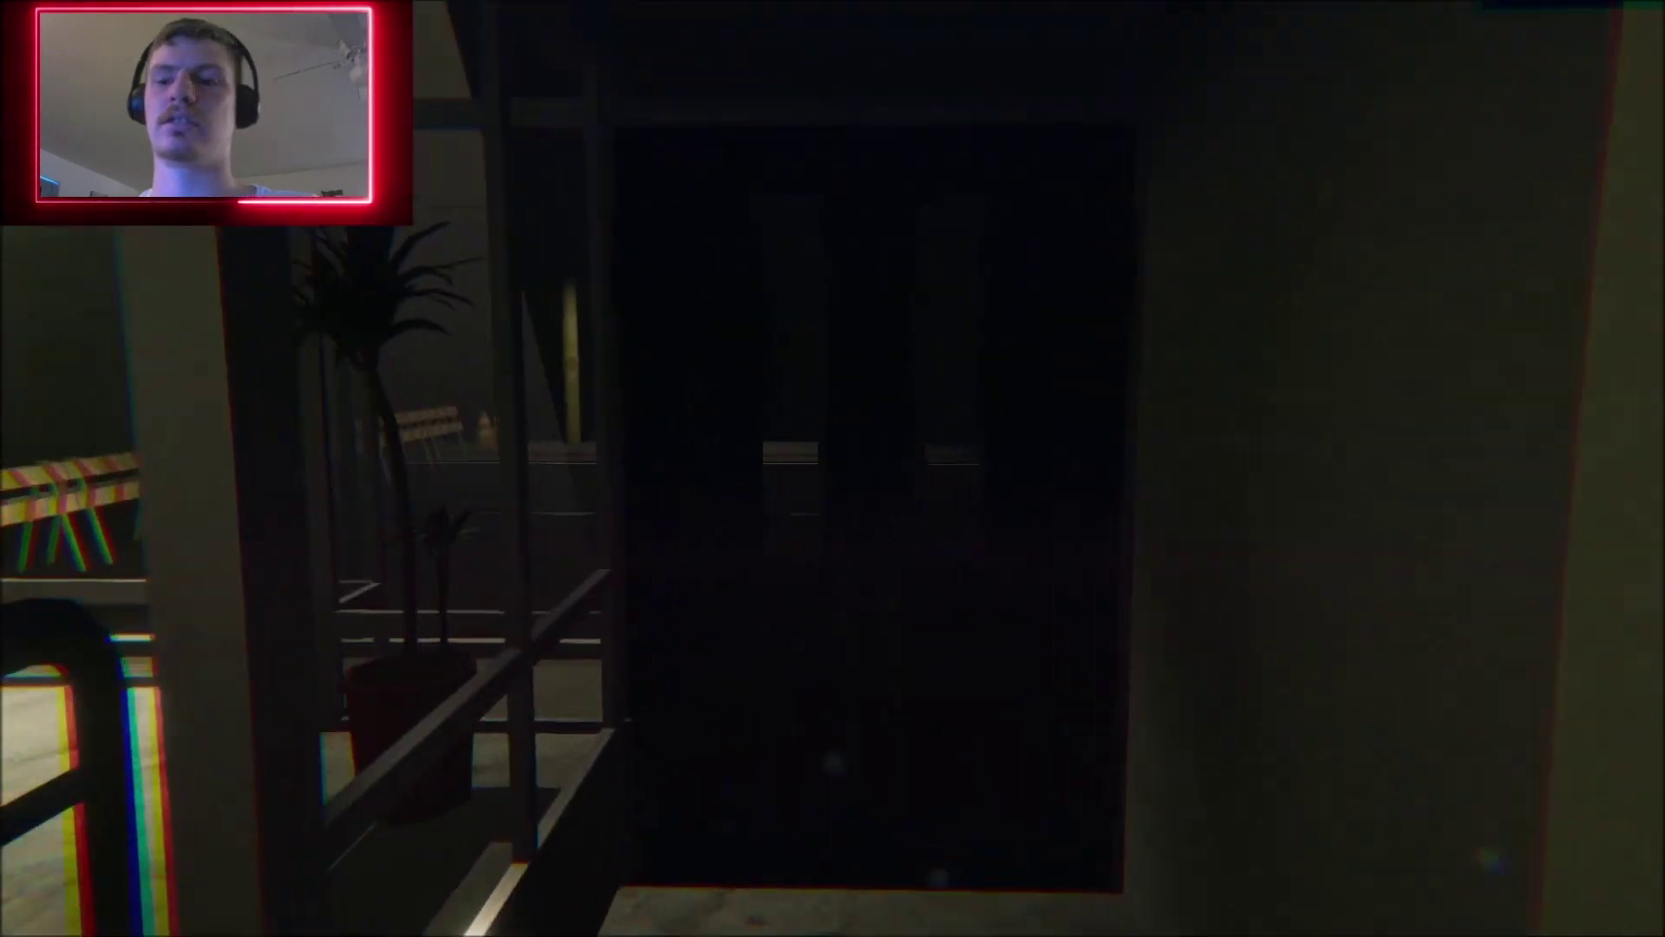
pyautogui.press('w')
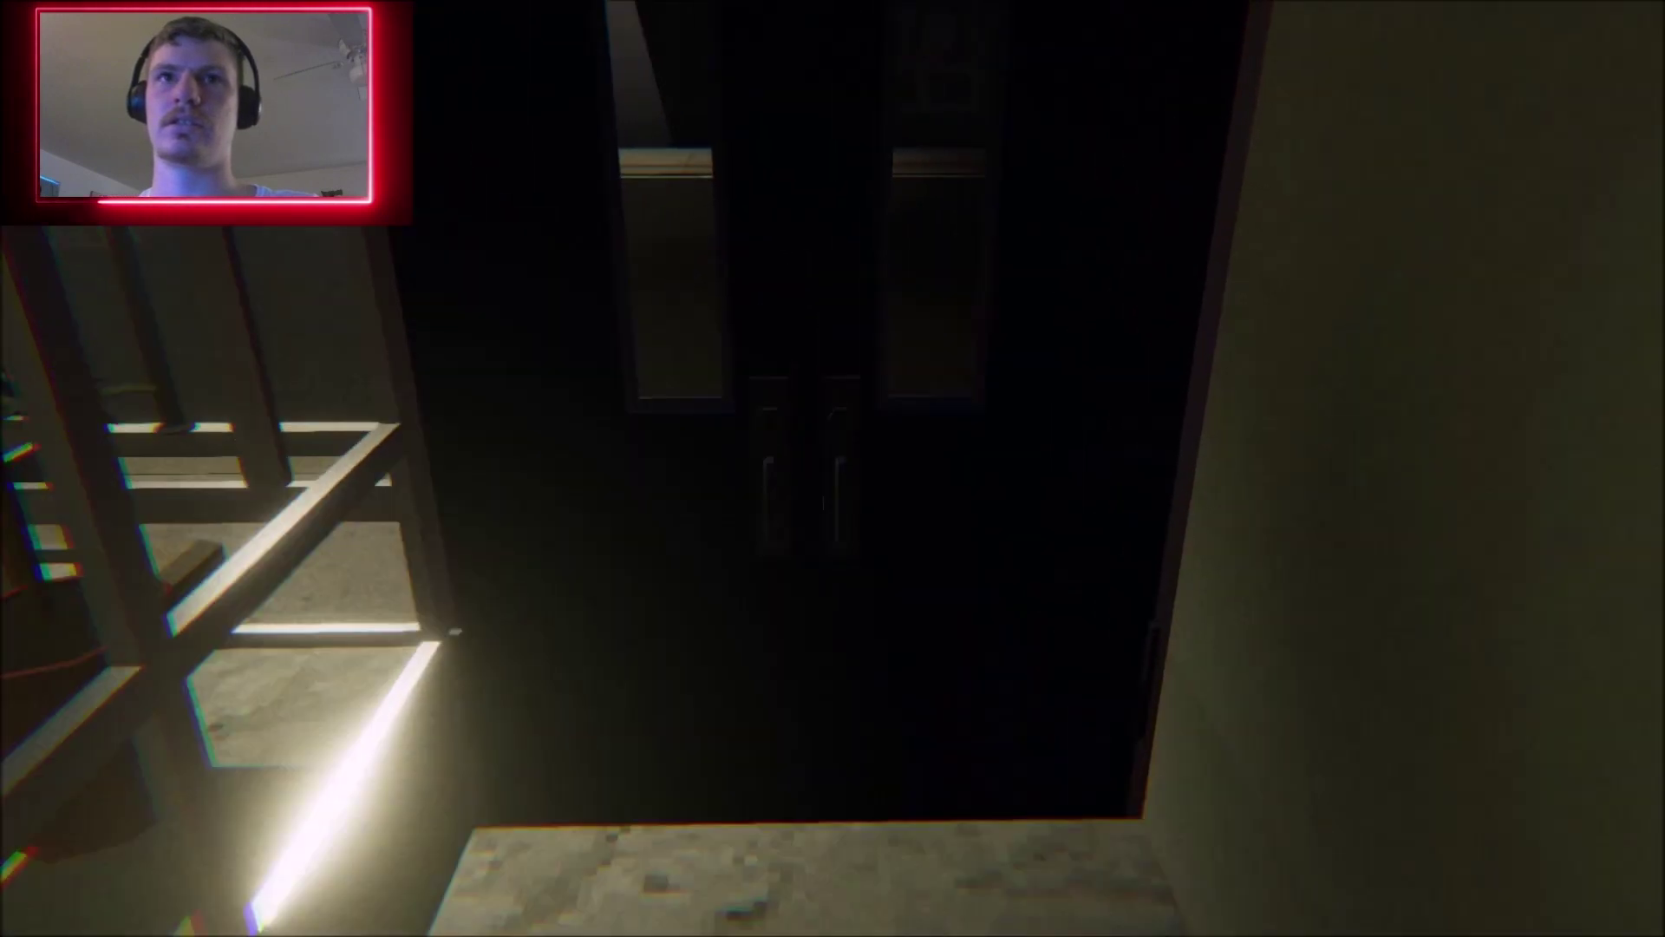
pyautogui.press('w')
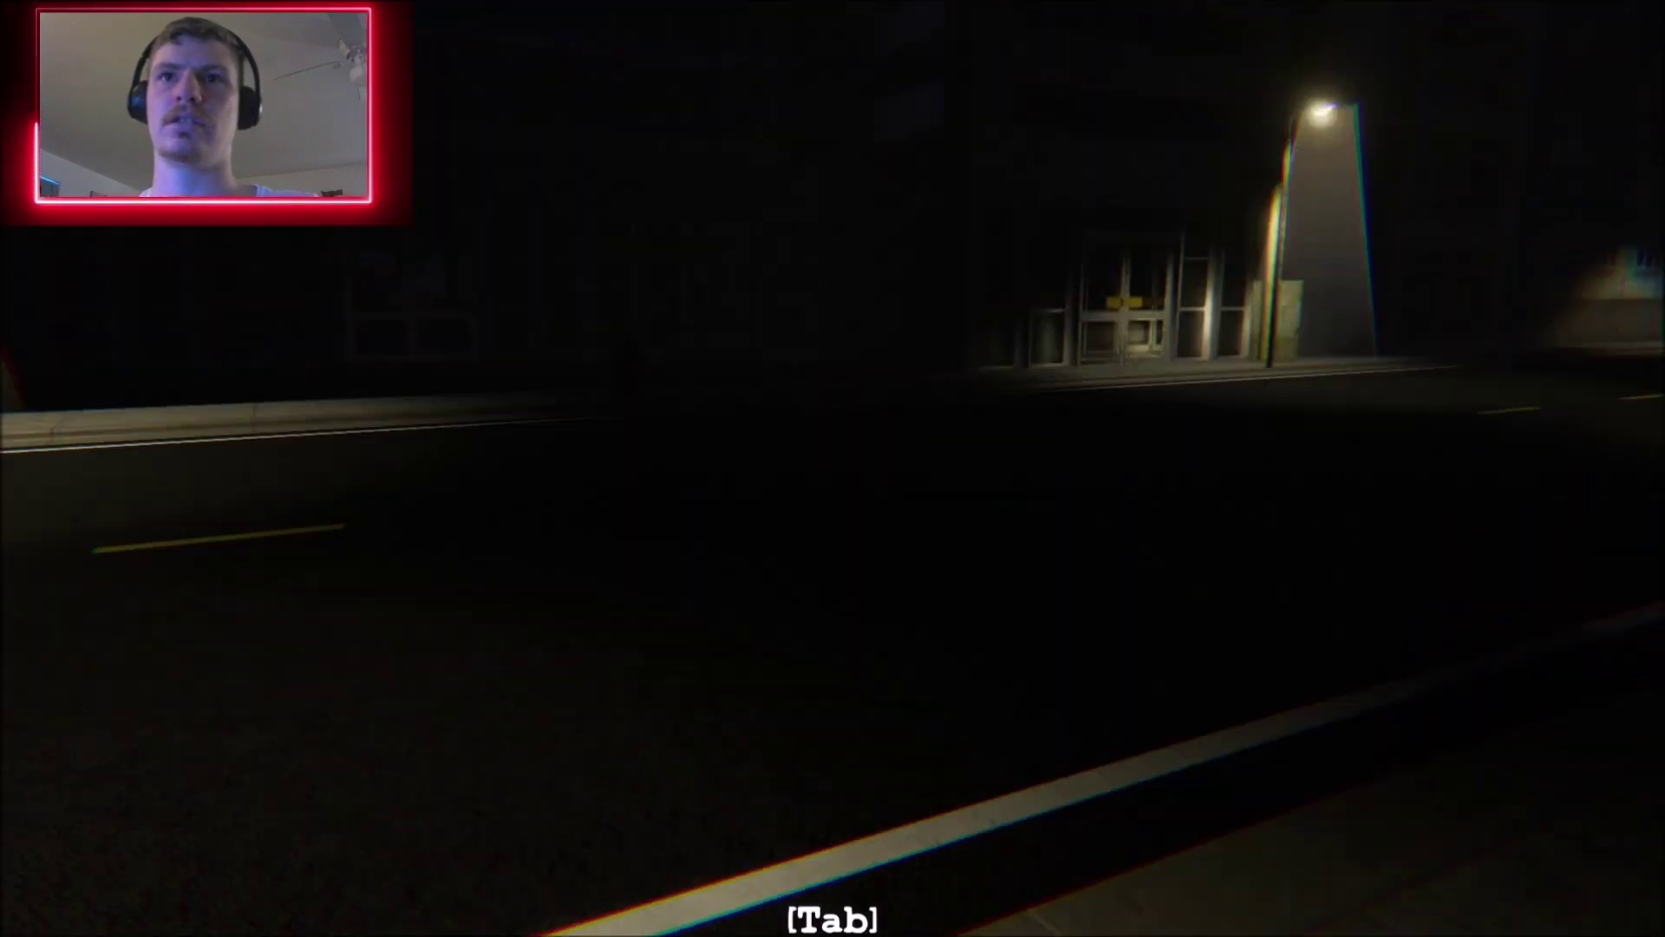
# Walk the lamp-lit street toward the barricades, checking the phone's news along the way
pyautogui.press('w')
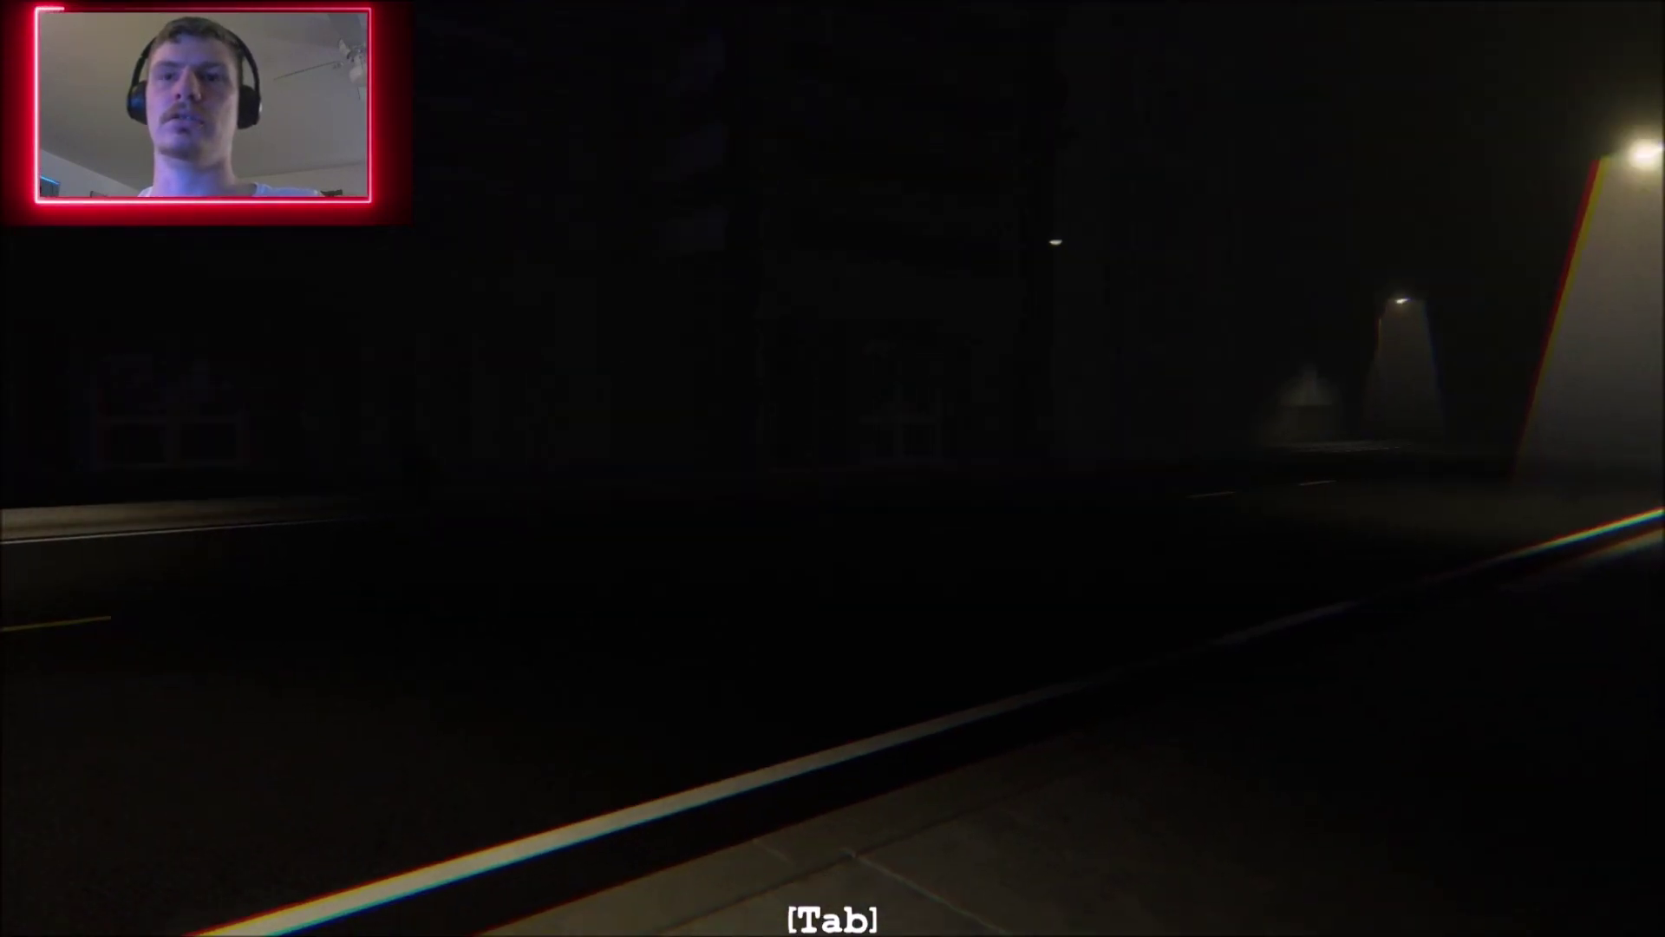
pyautogui.press('w')
pyautogui.press('Tab')
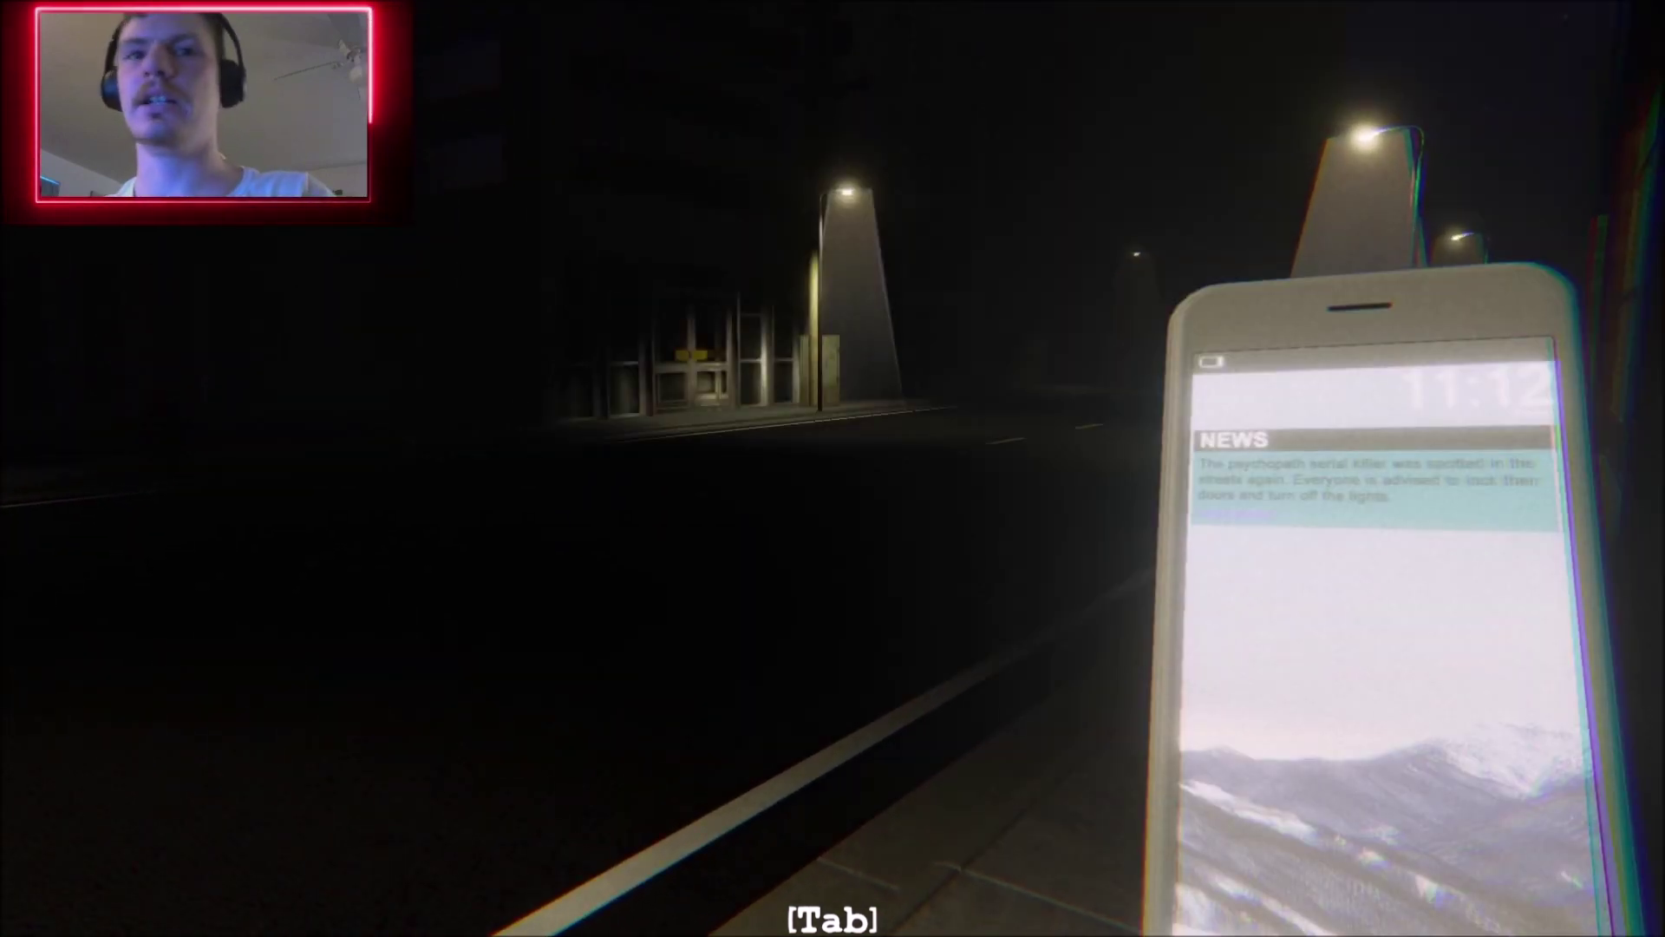
pyautogui.press('w')
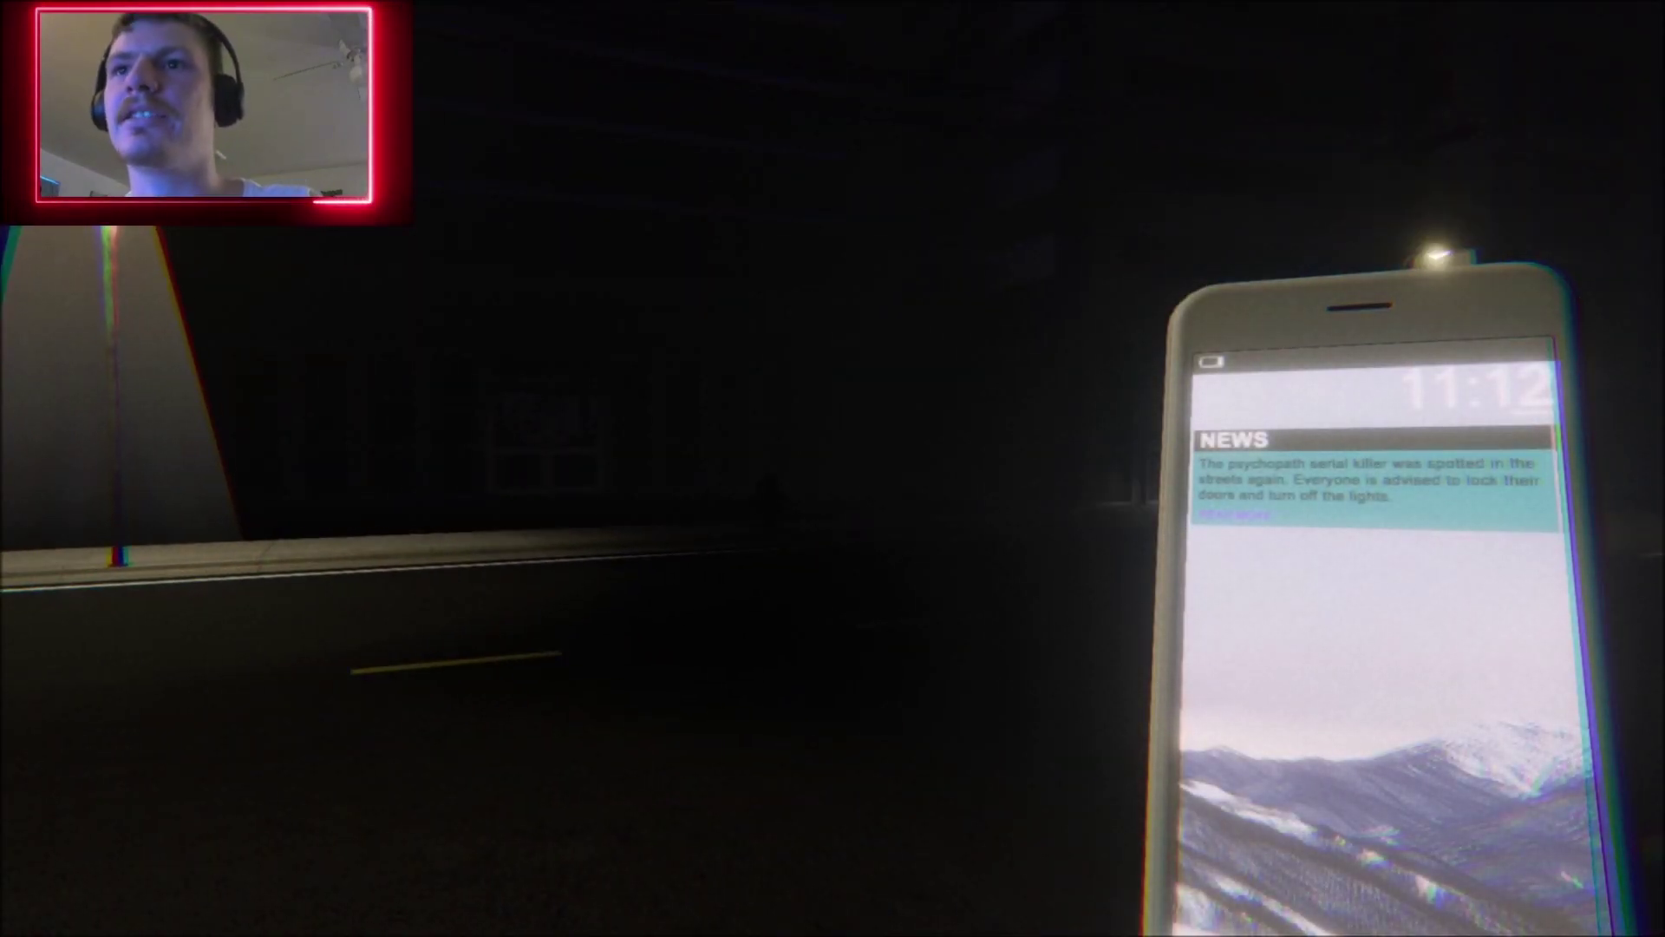
pyautogui.press('w')
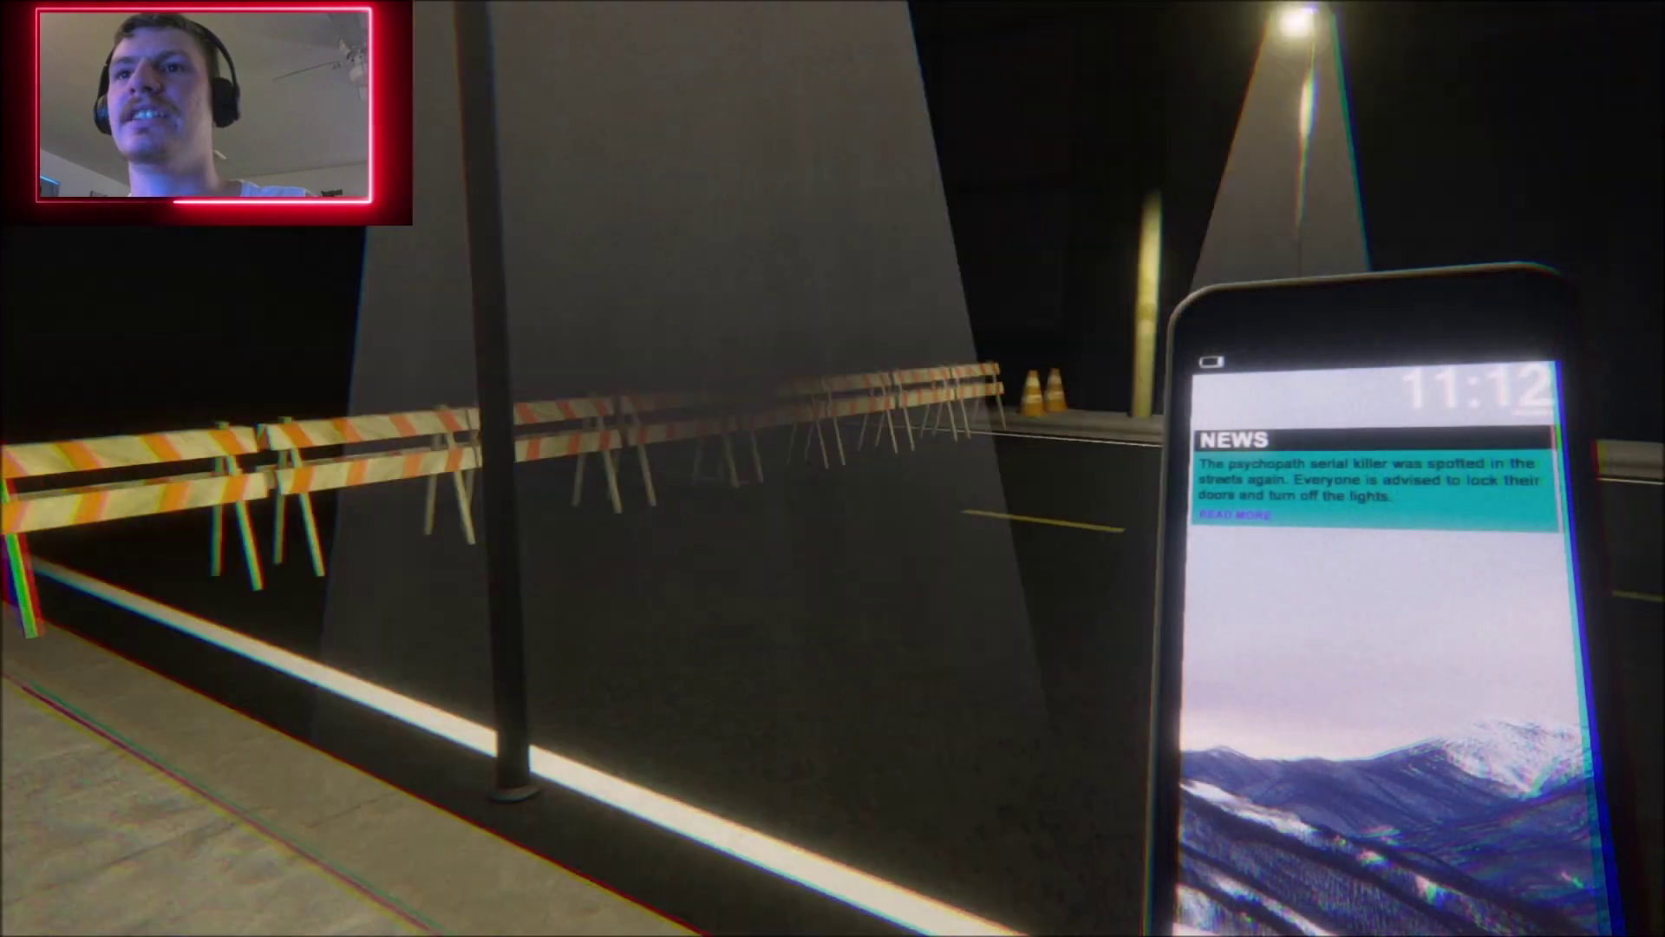
pyautogui.press('w')
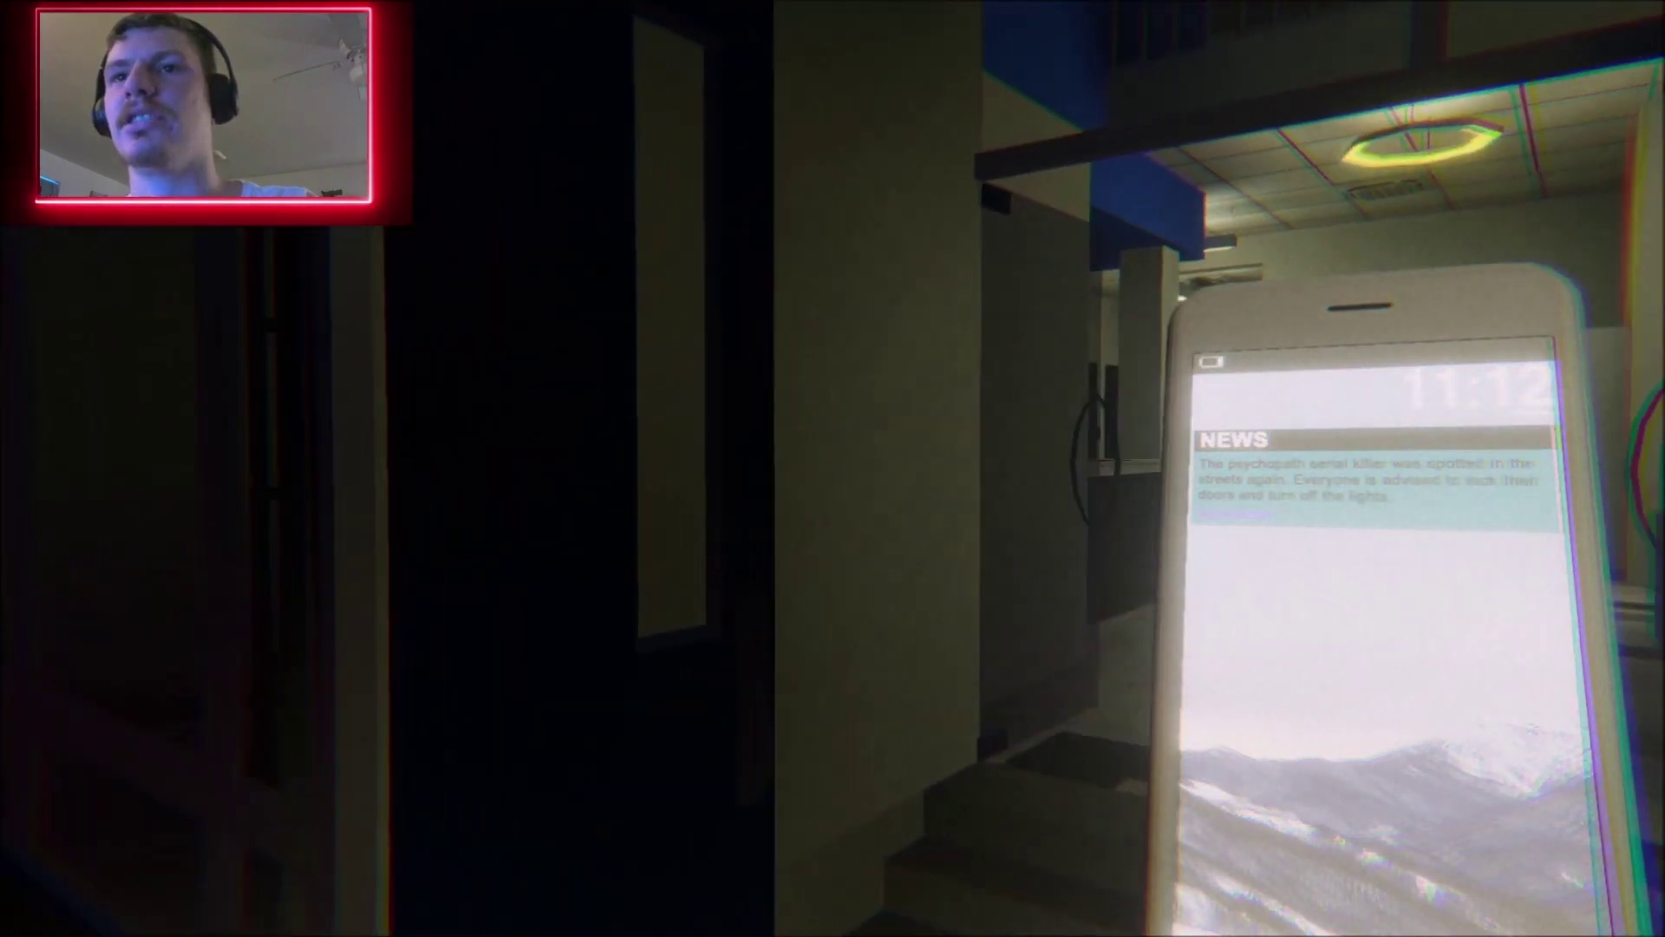
pyautogui.press('w')
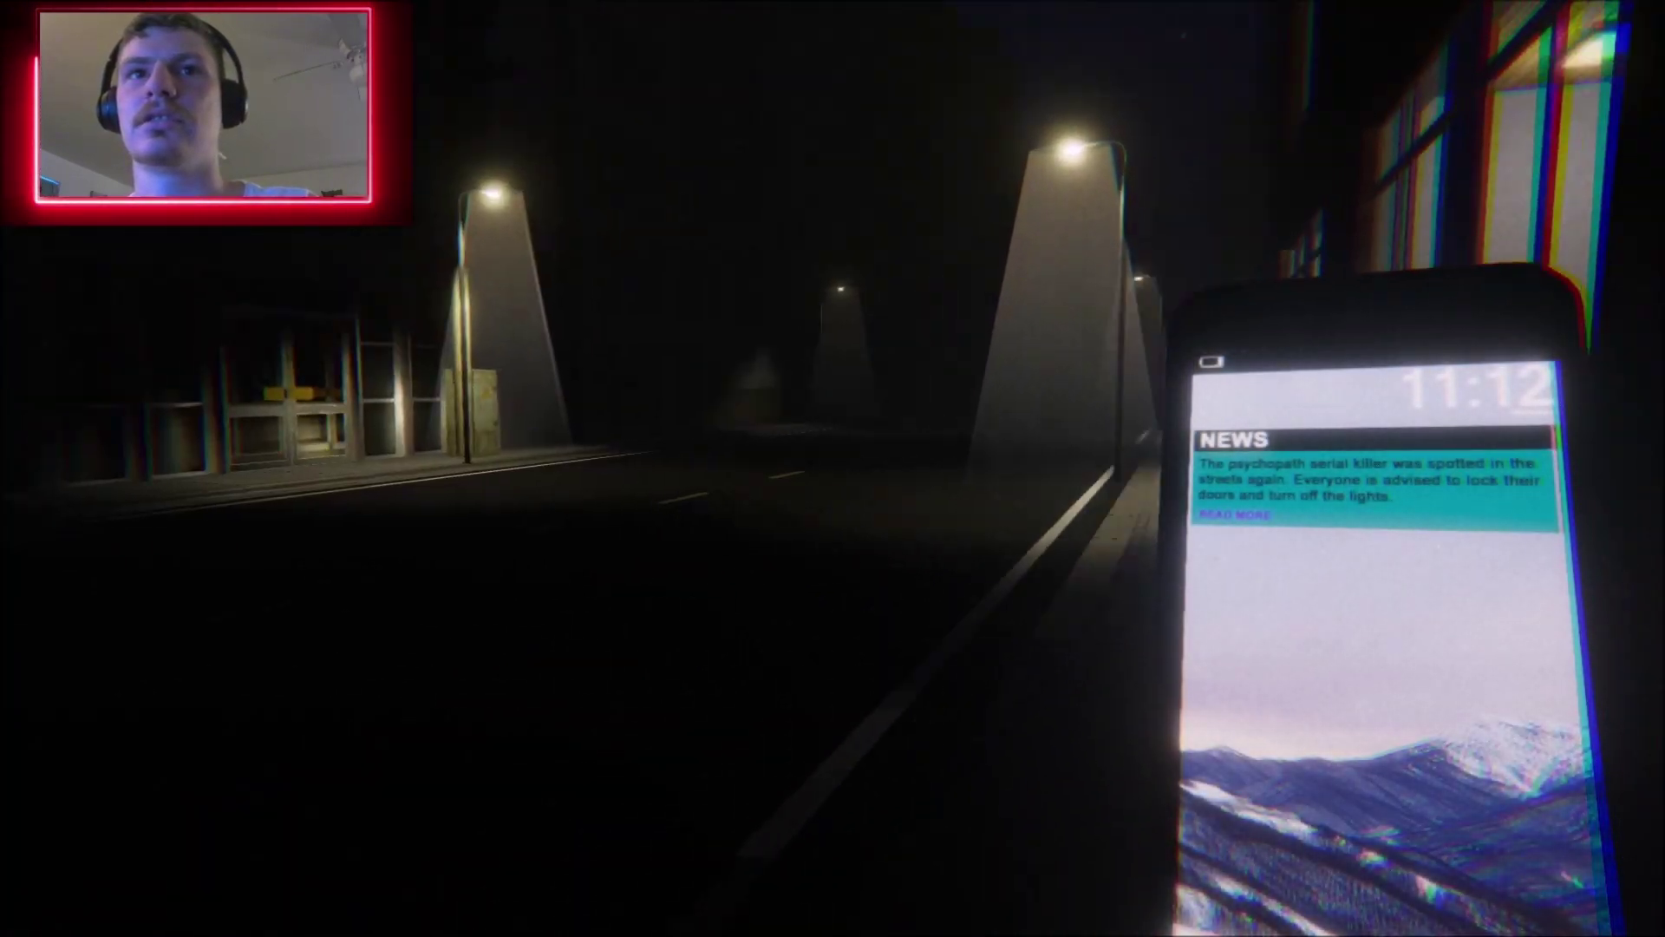
pyautogui.press('w')
pyautogui.press('Tab')
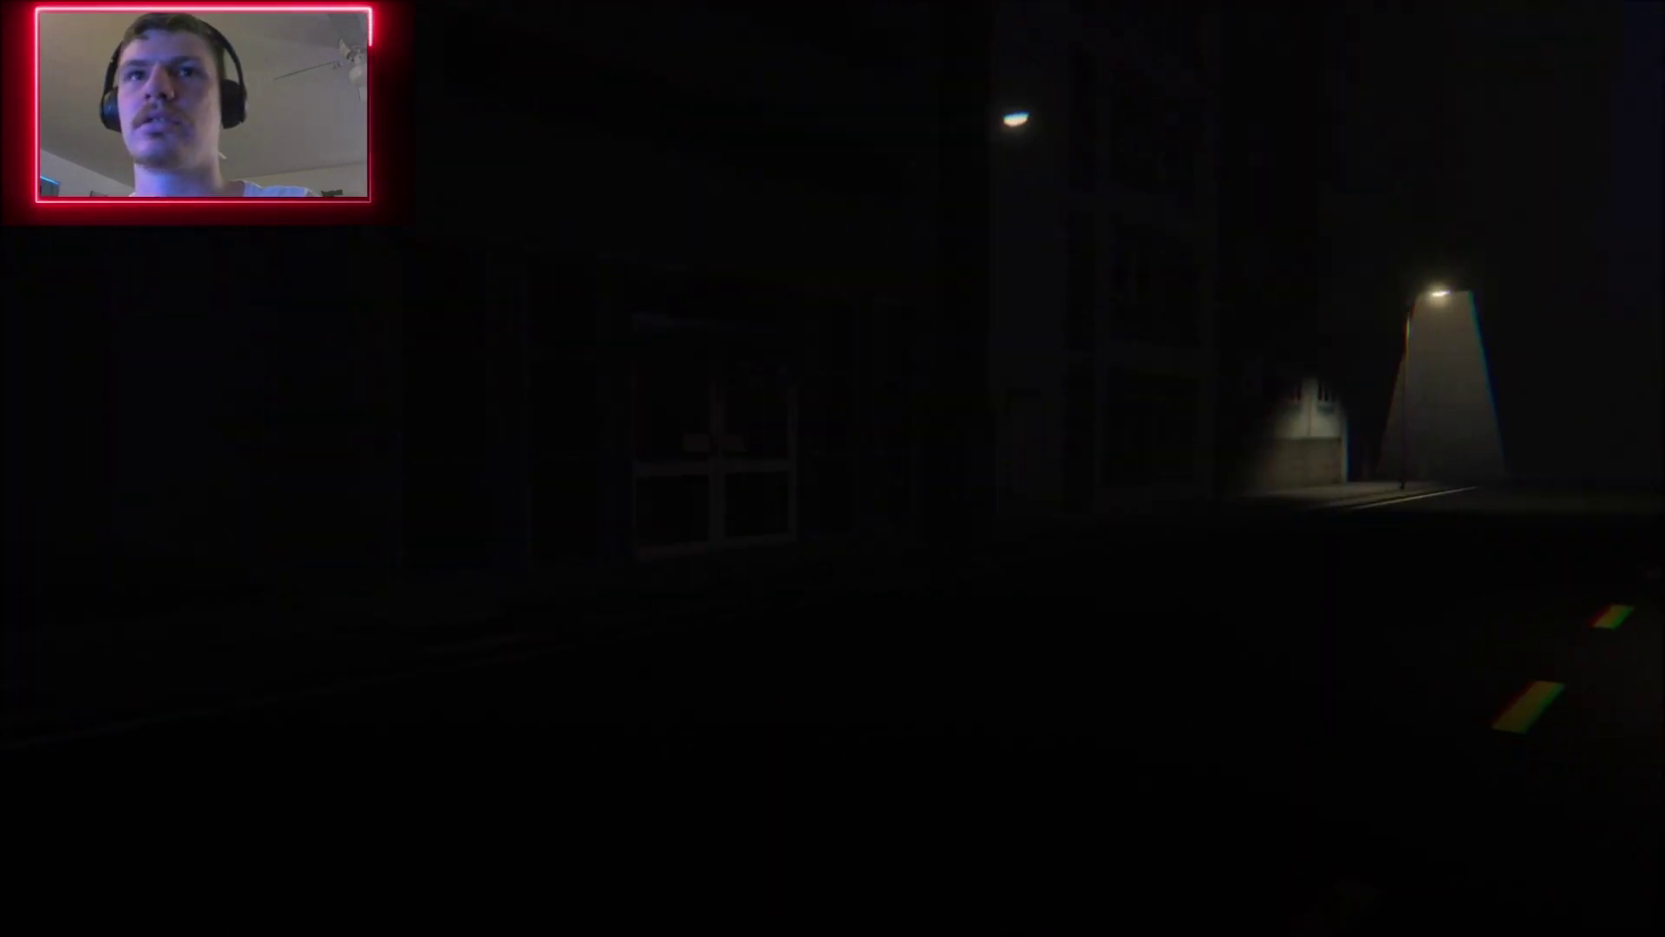
pyautogui.press('w')
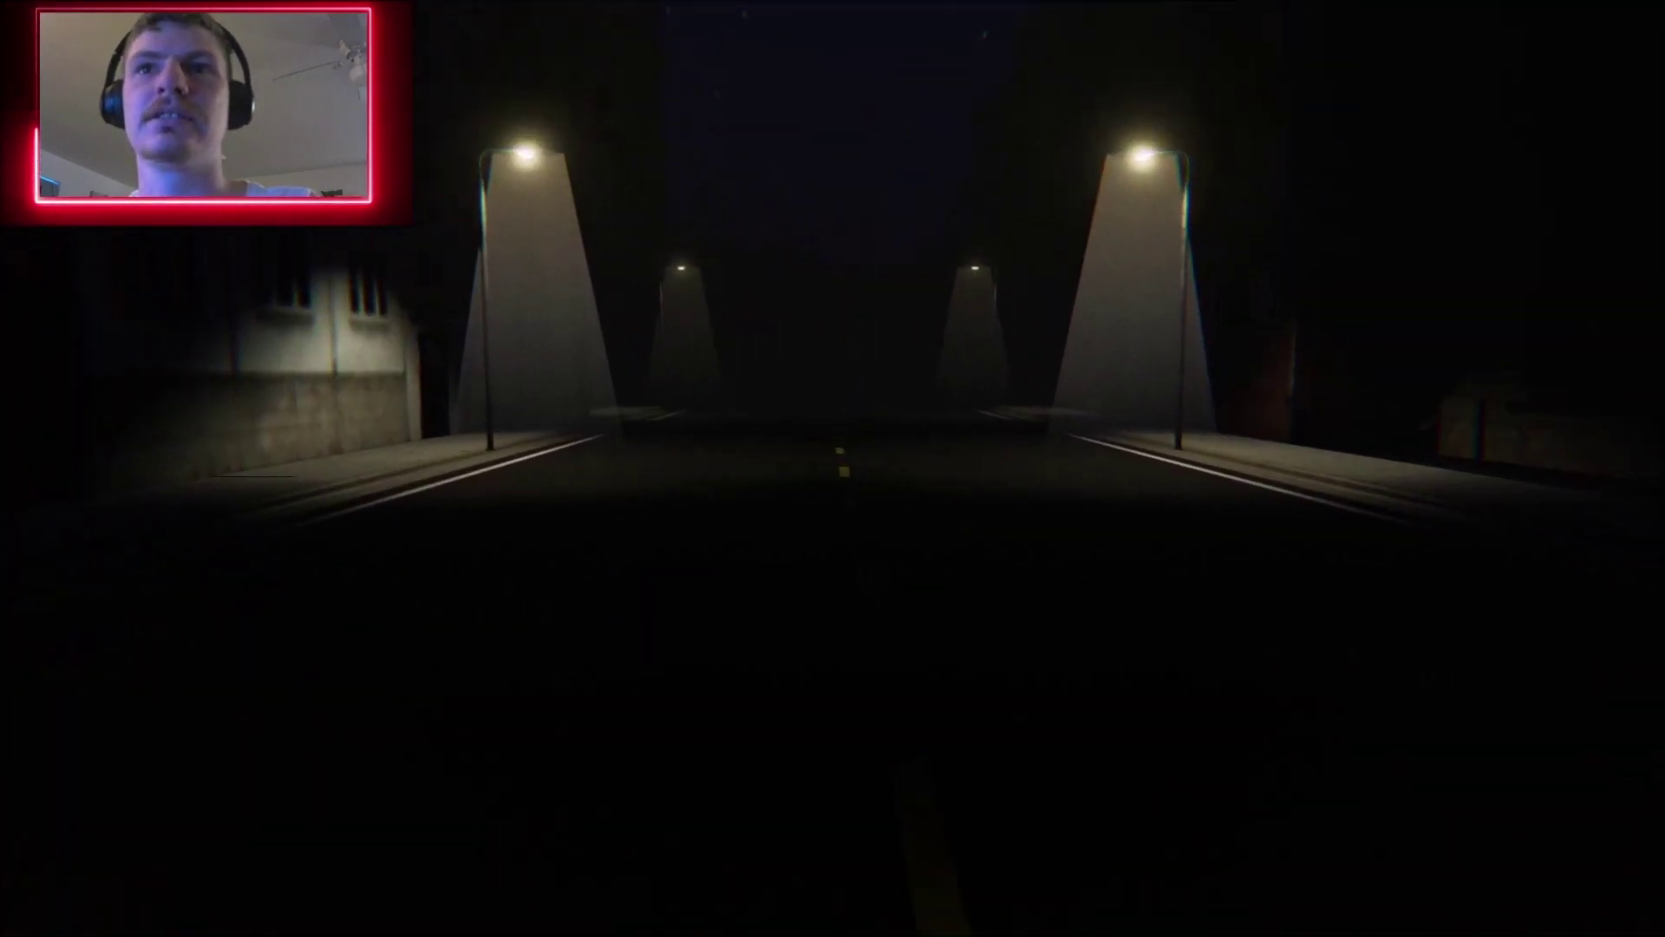
# Continue down the road past the lamp post to the sidewalk beside the building
pyautogui.press('w')
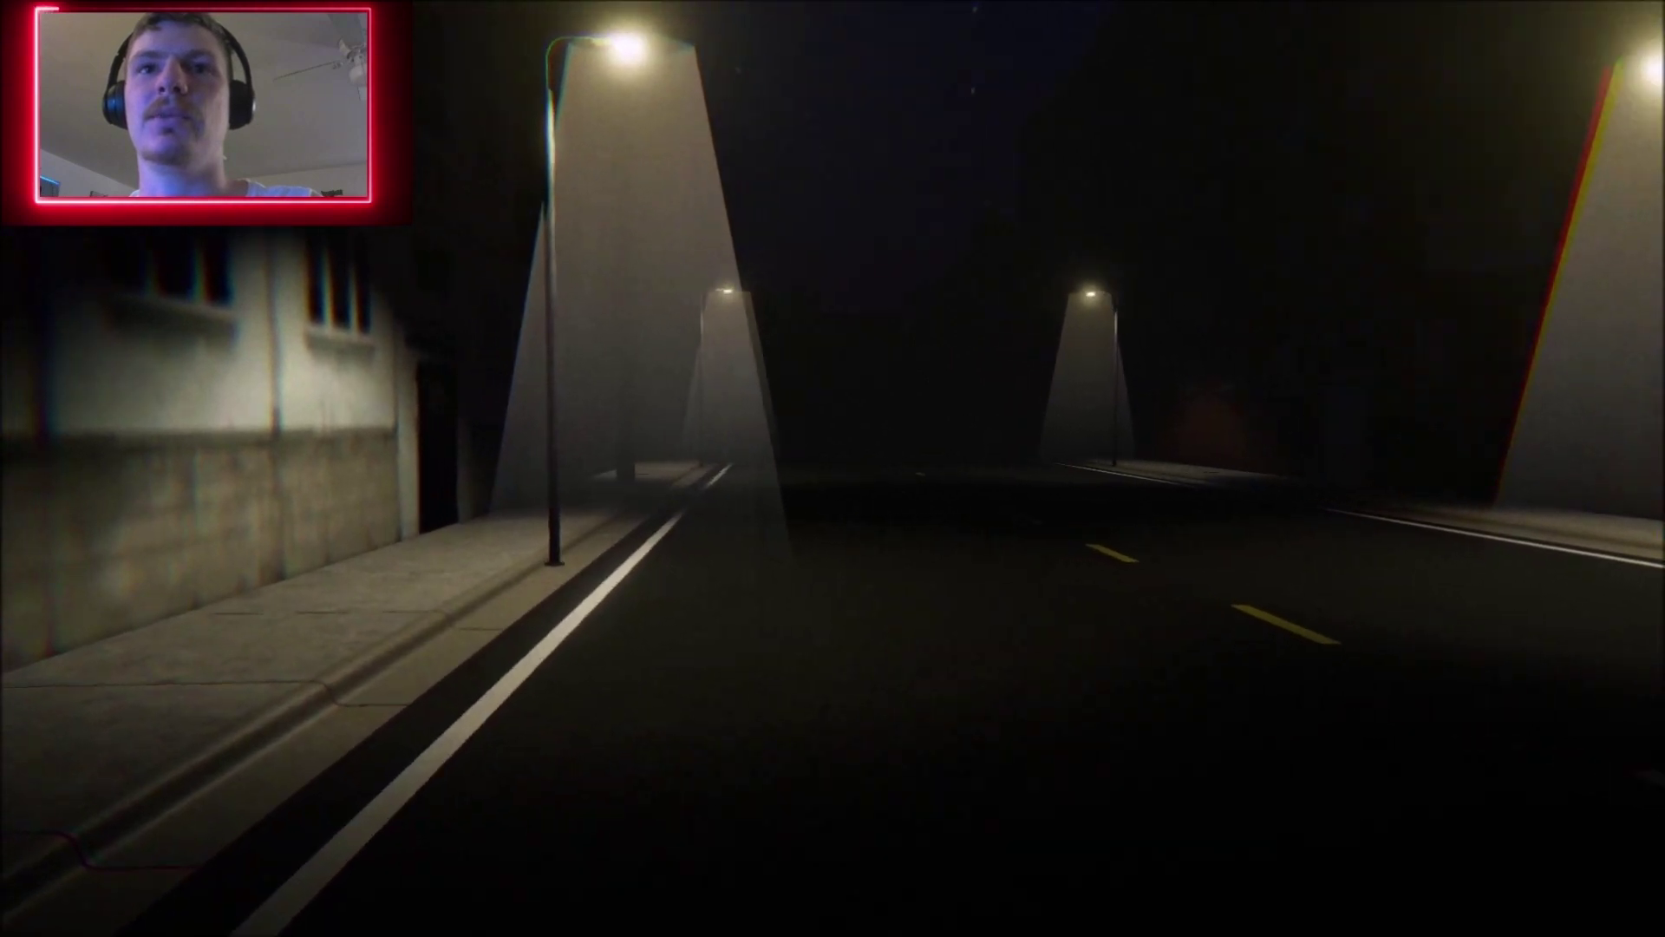
pyautogui.press('w')
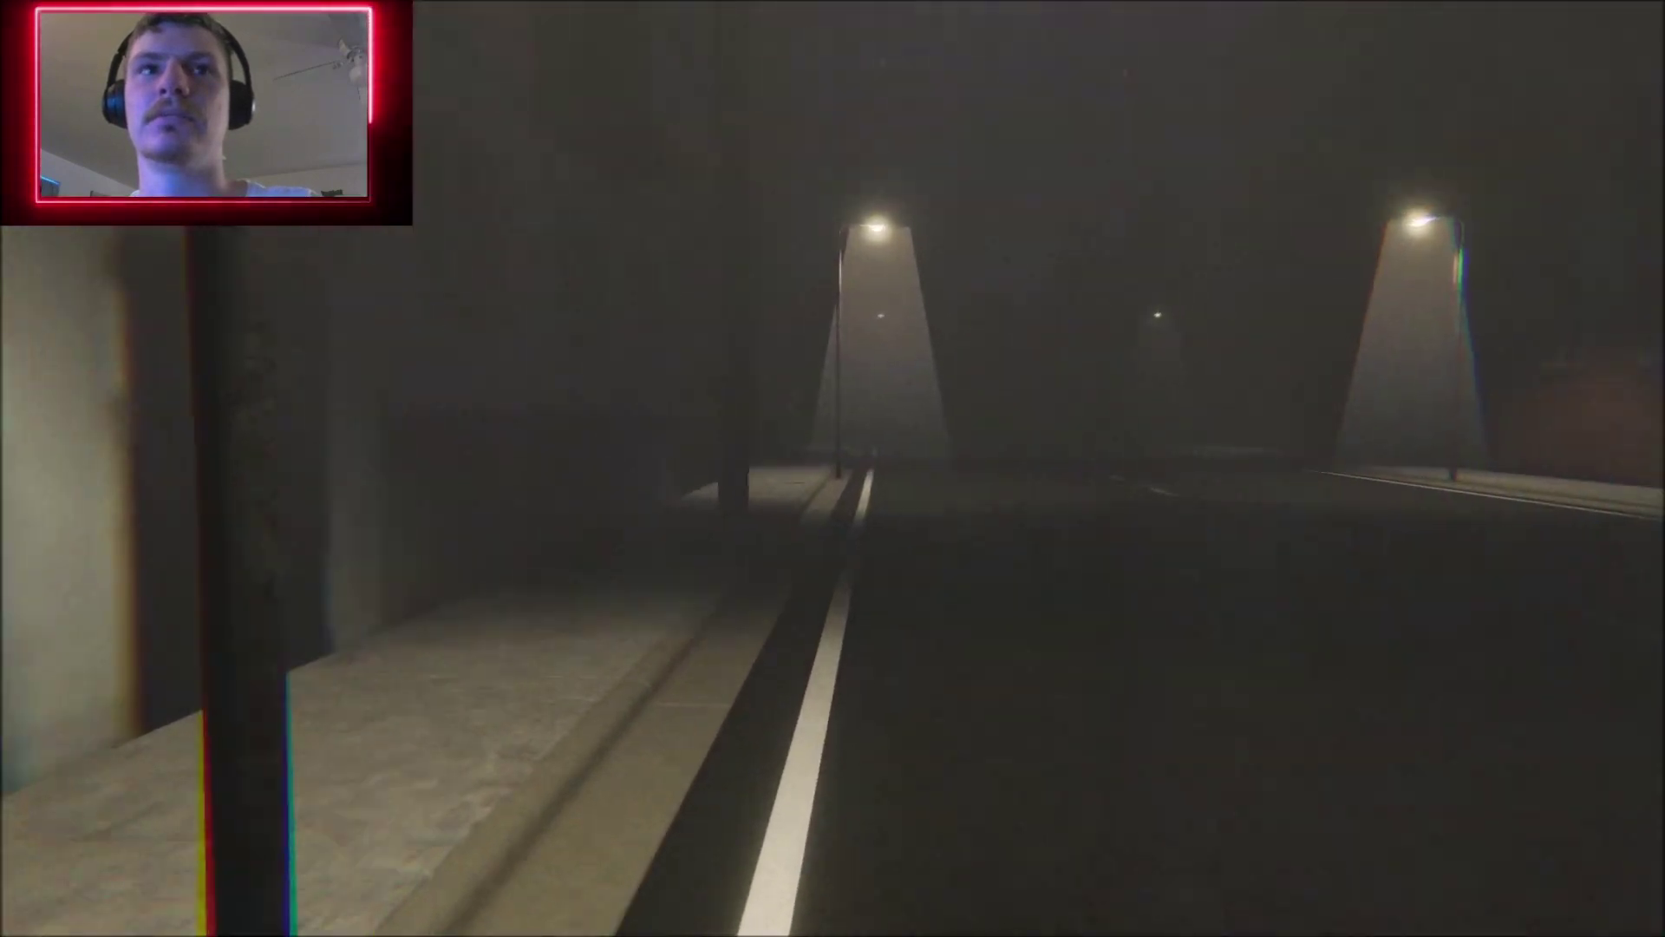
pyautogui.press('w')
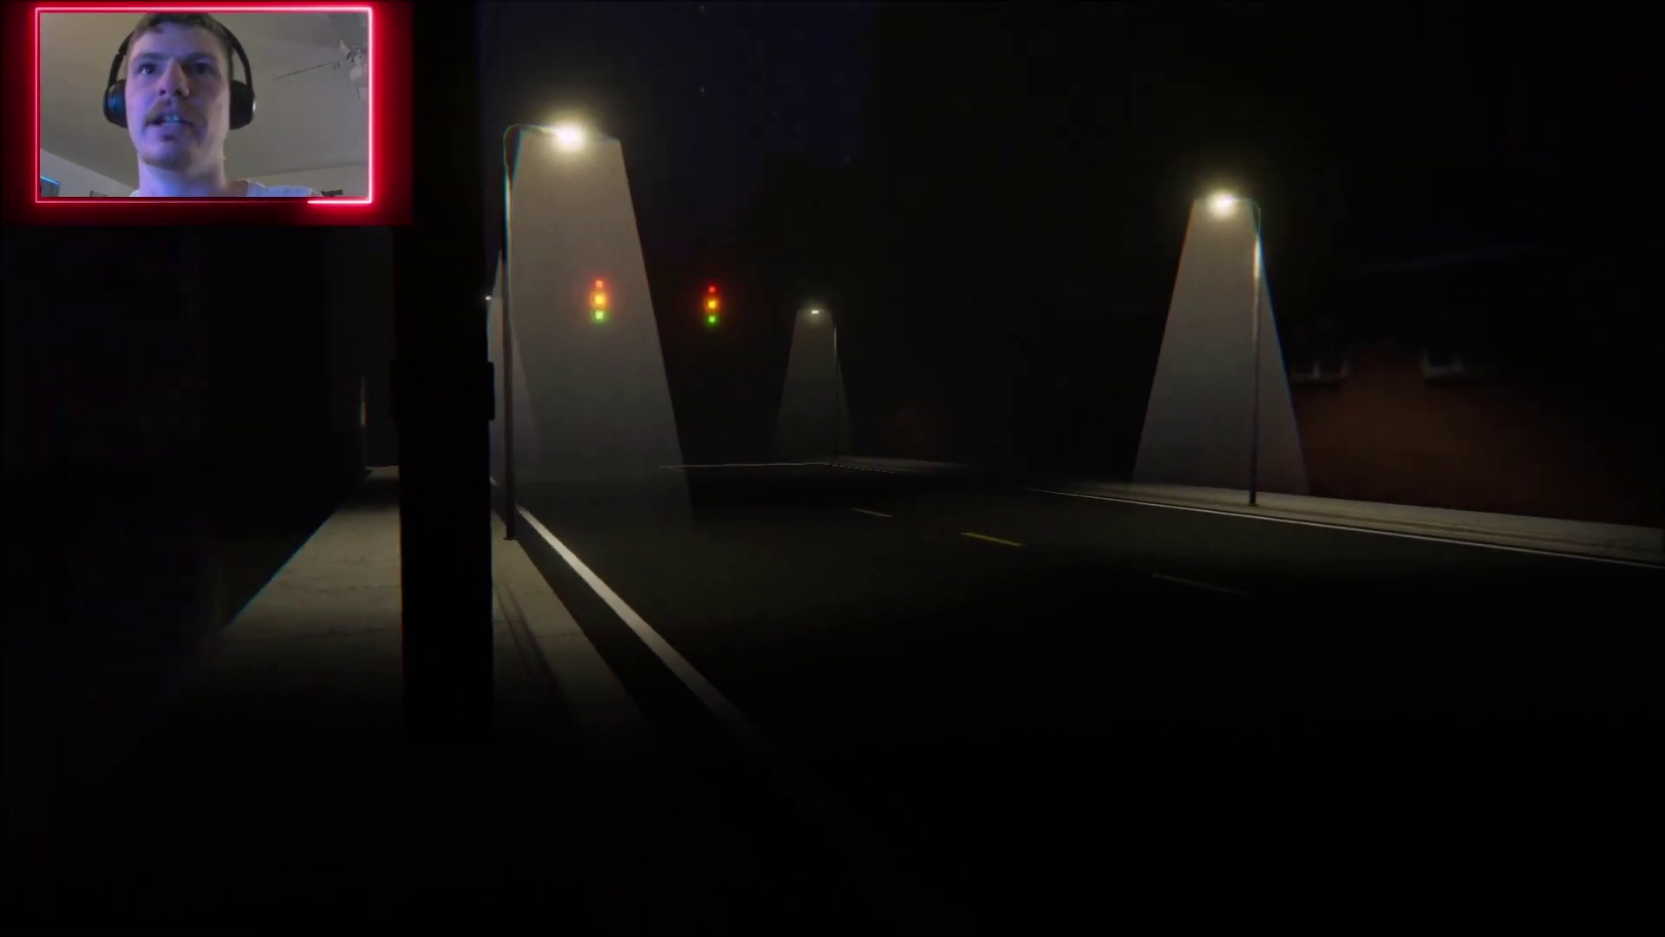
pyautogui.press('w')
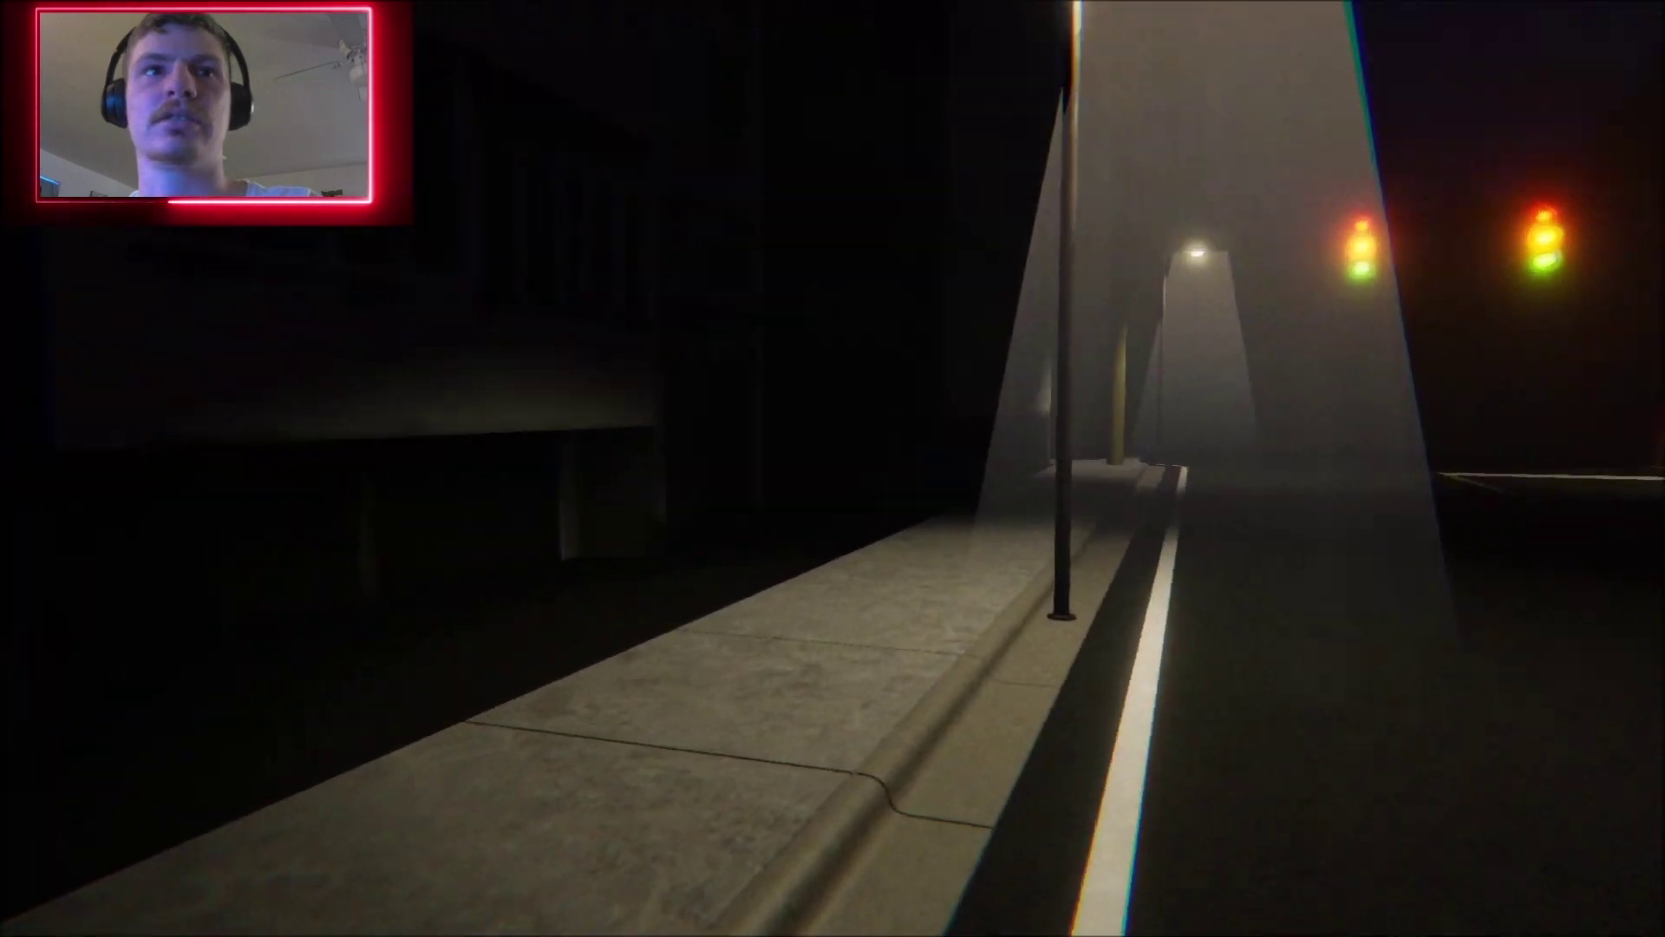
# Look back down the street toward the traffic lights, then face forward again
pyautogui.press('q')
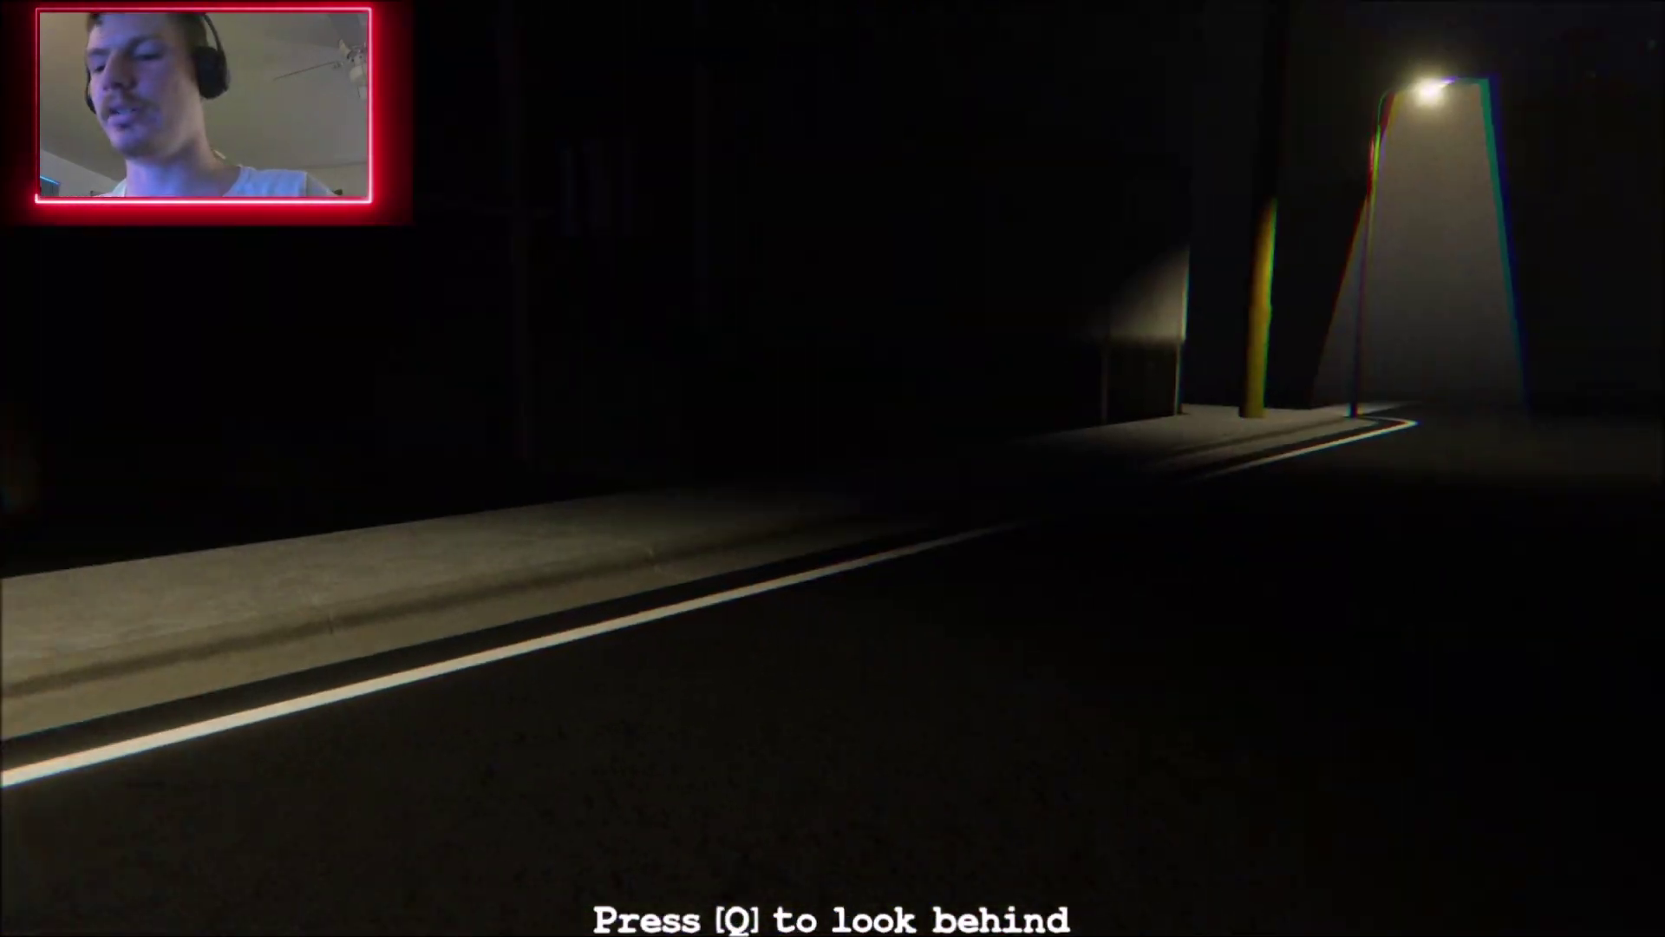
pyautogui.press('q')
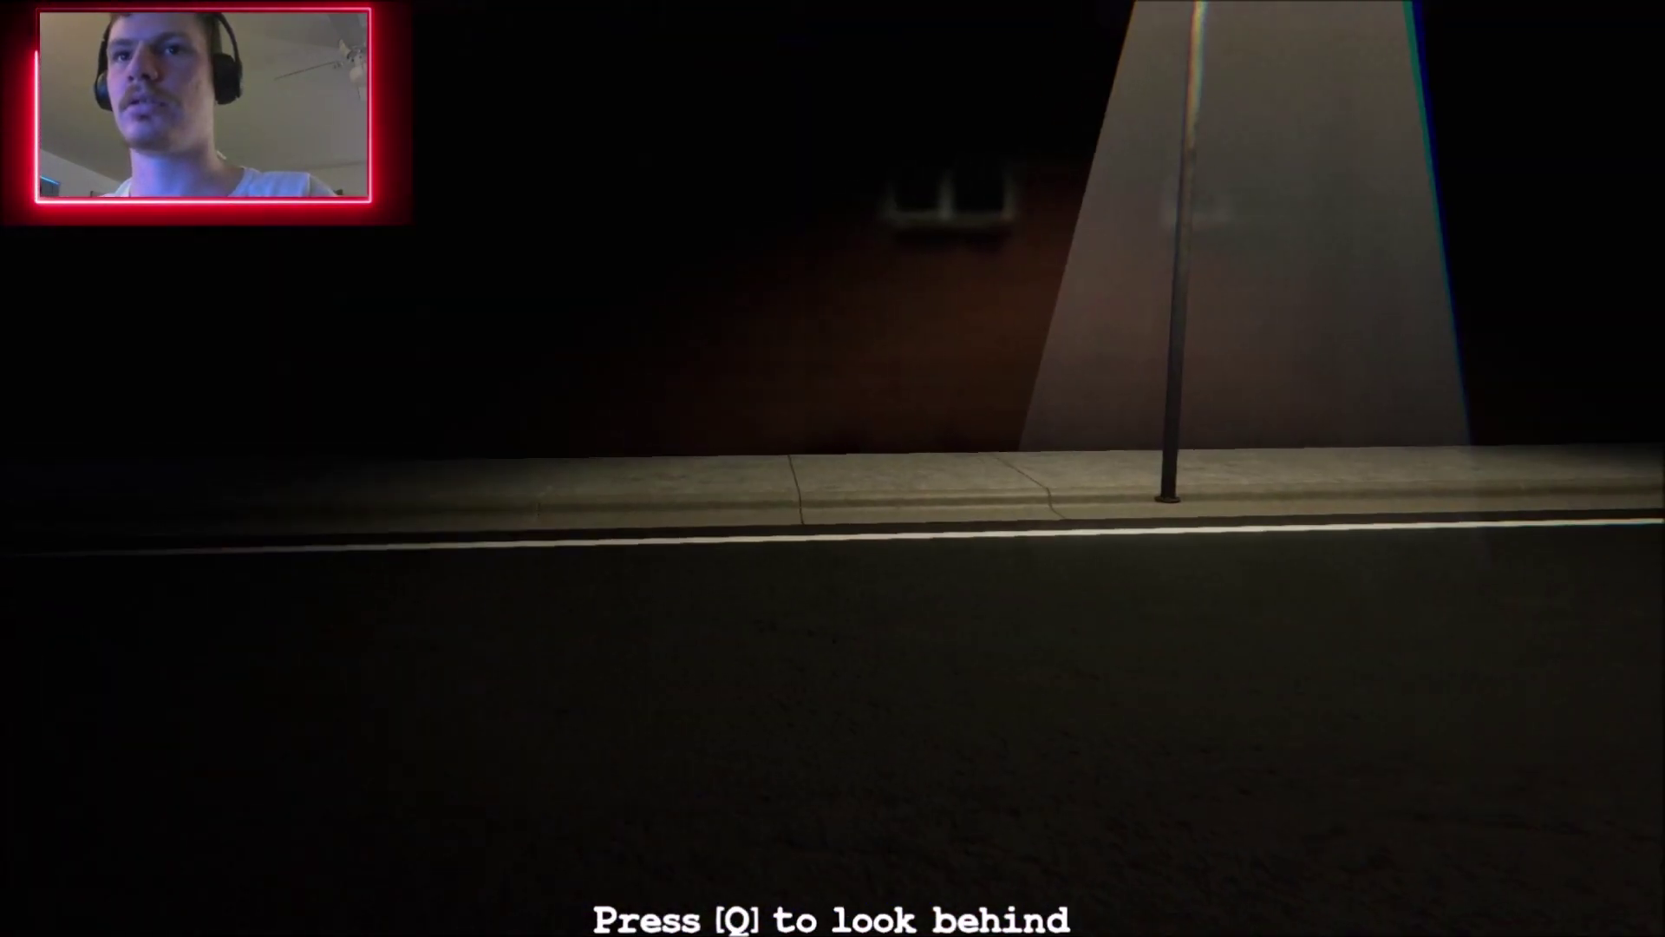
pyautogui.press('q')
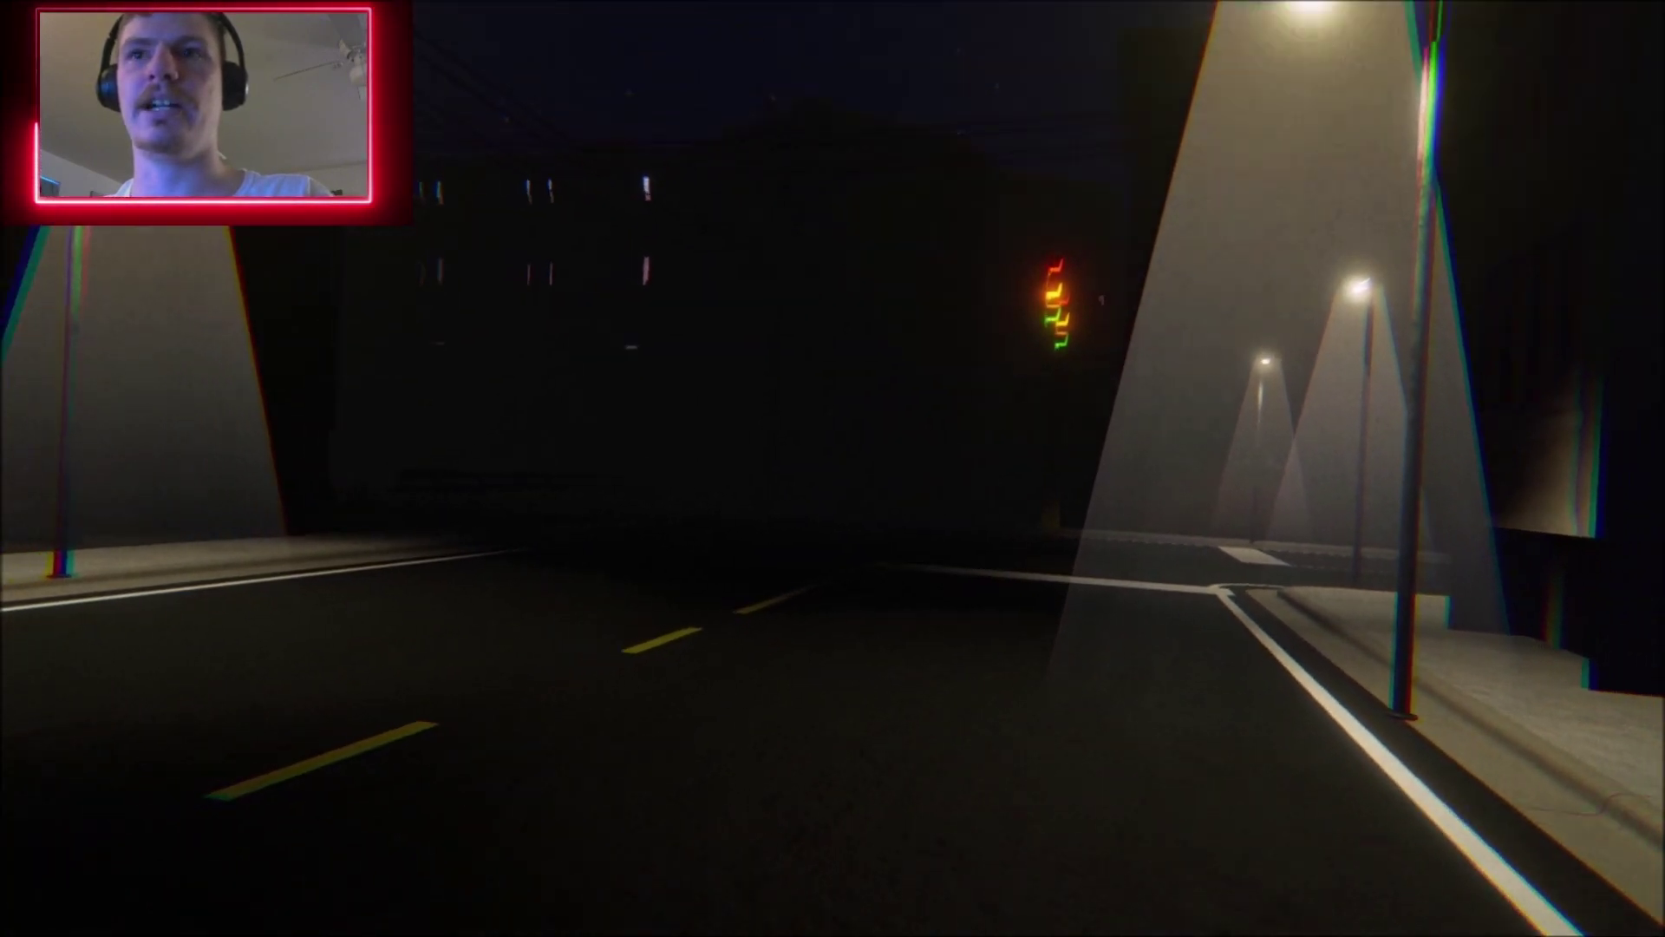
pyautogui.press('q')
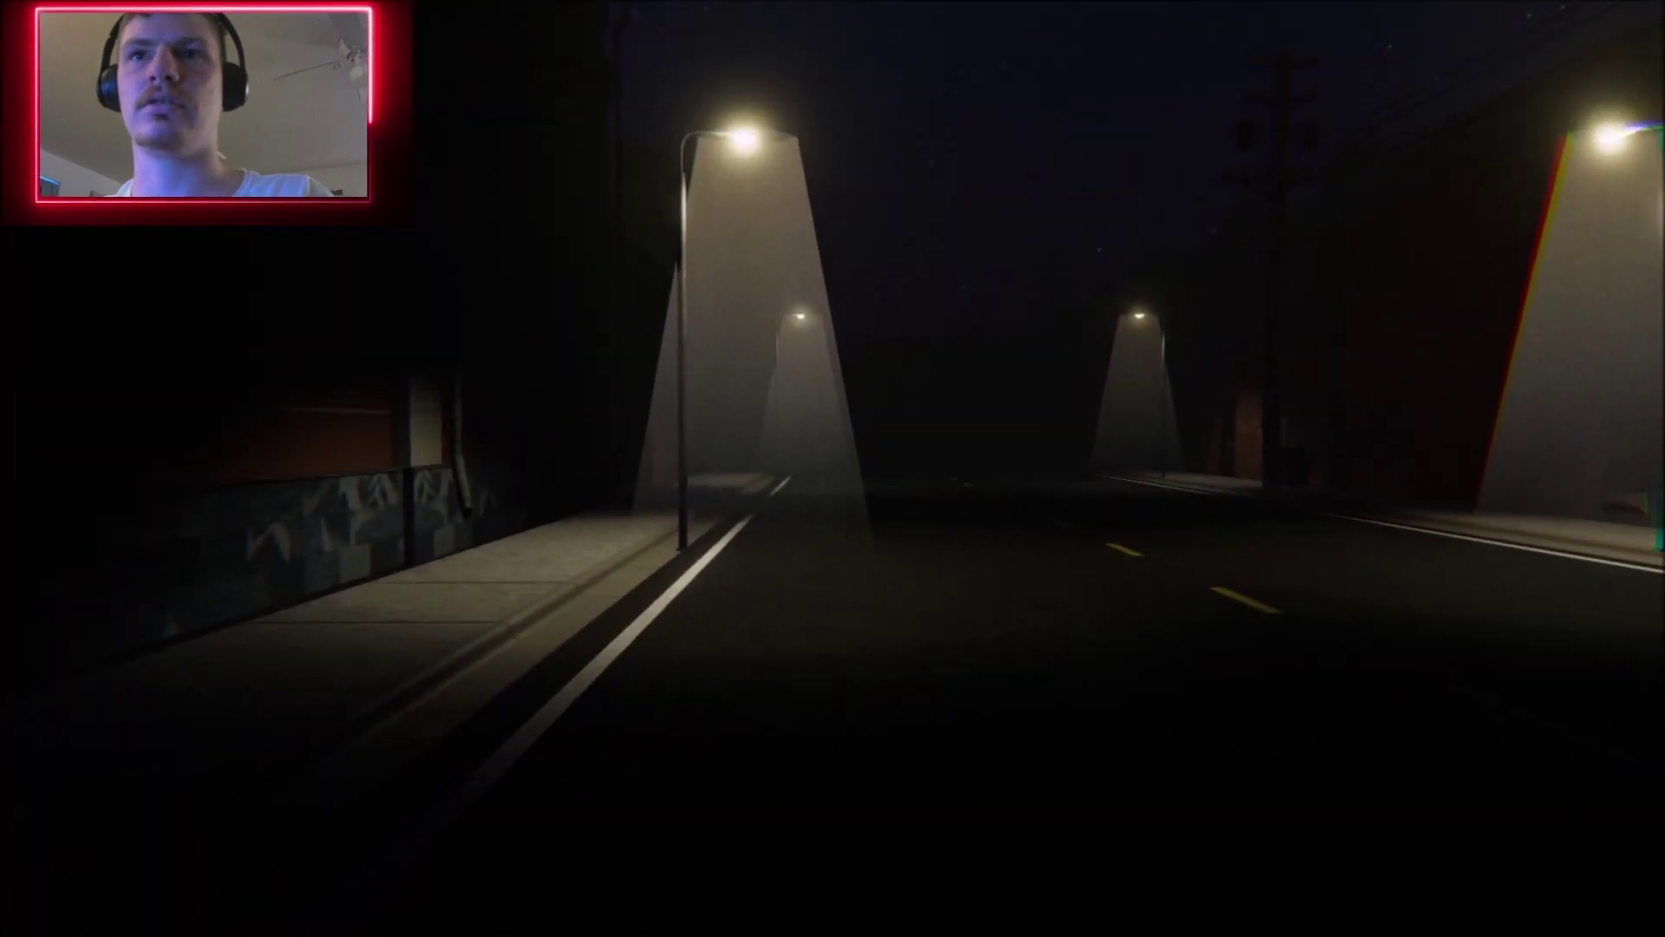
# Walk between the lamps into the darker street, glancing back while passing a lamp post
pyautogui.press('w')
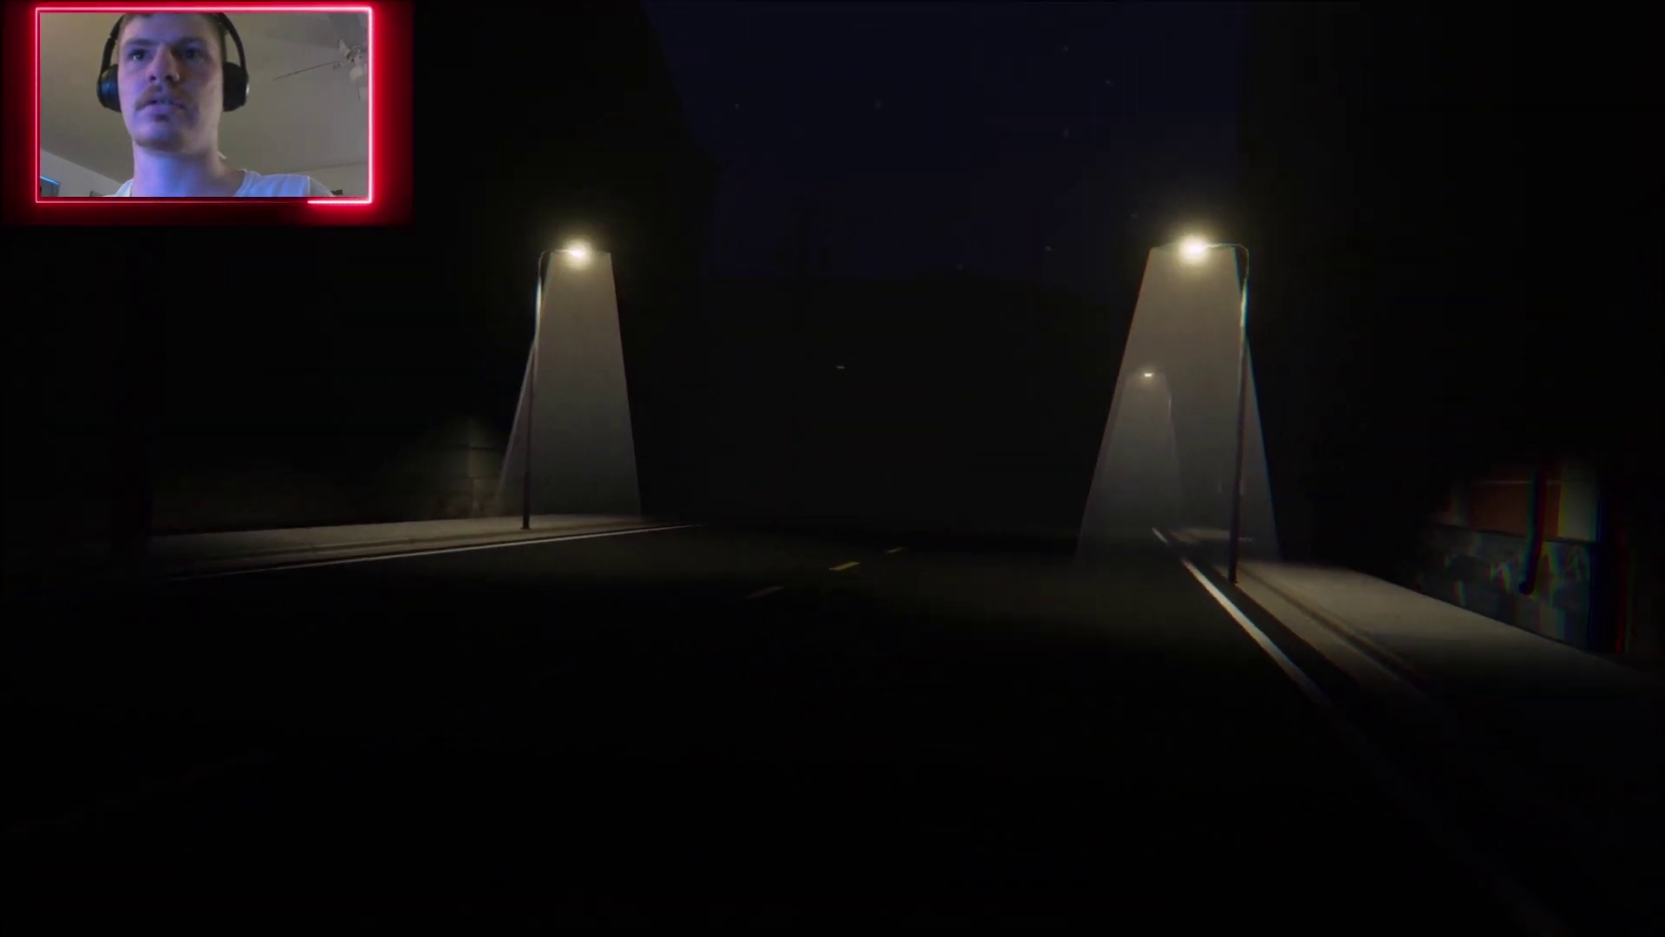
pyautogui.press('w')
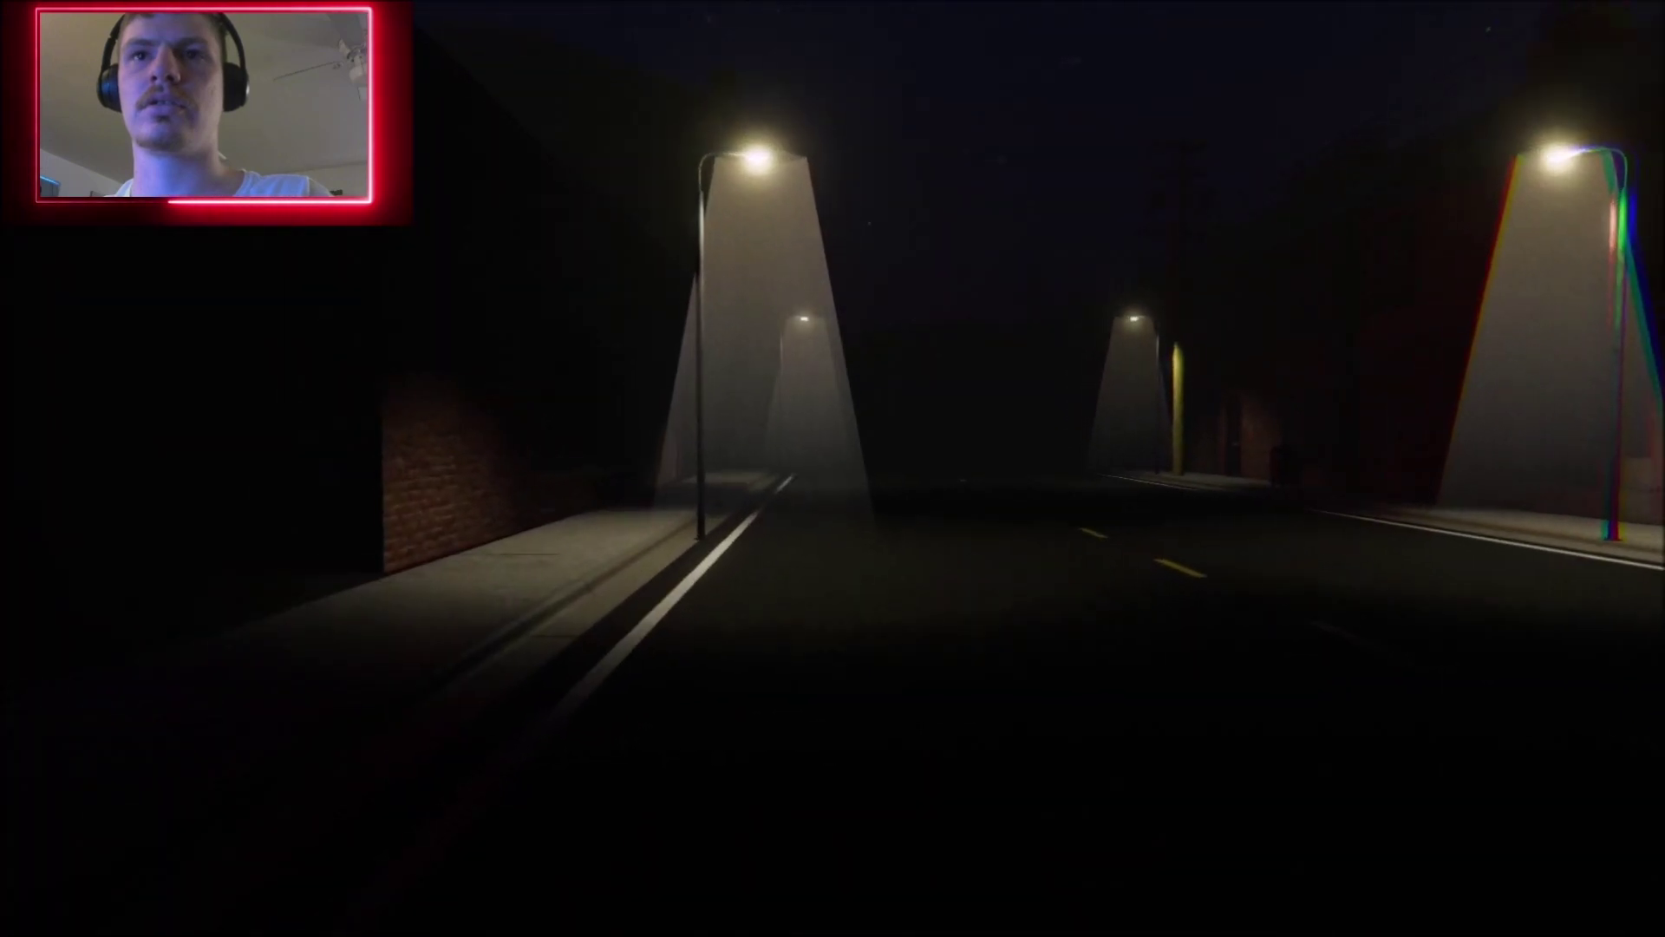
pyautogui.press('w')
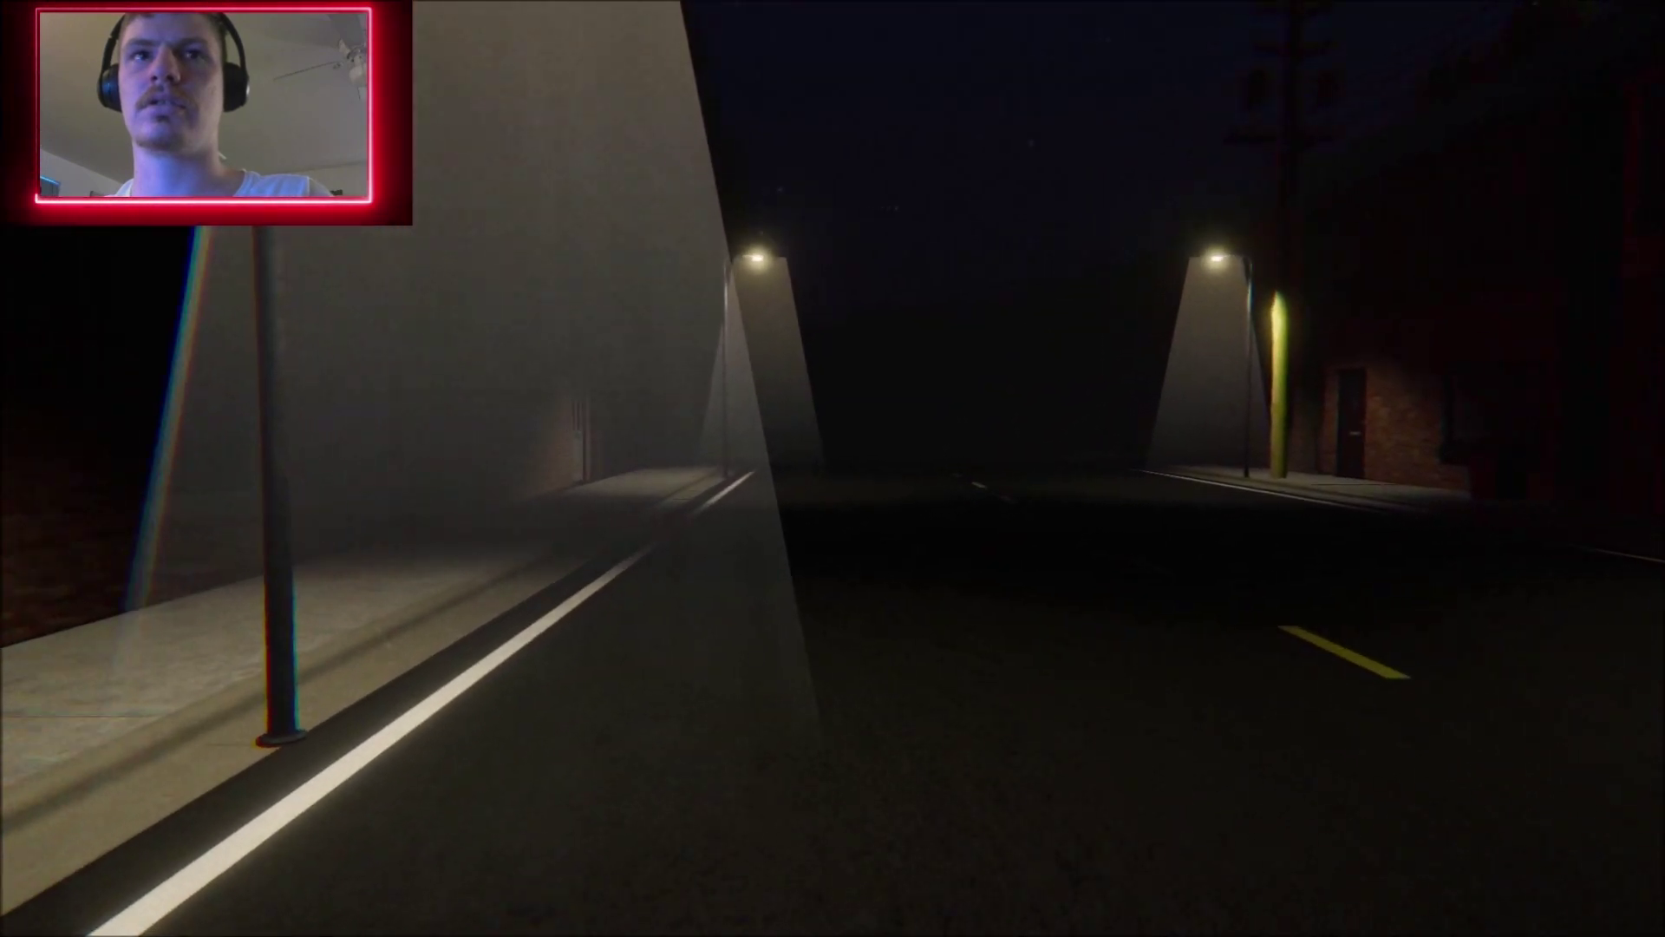
pyautogui.press('w')
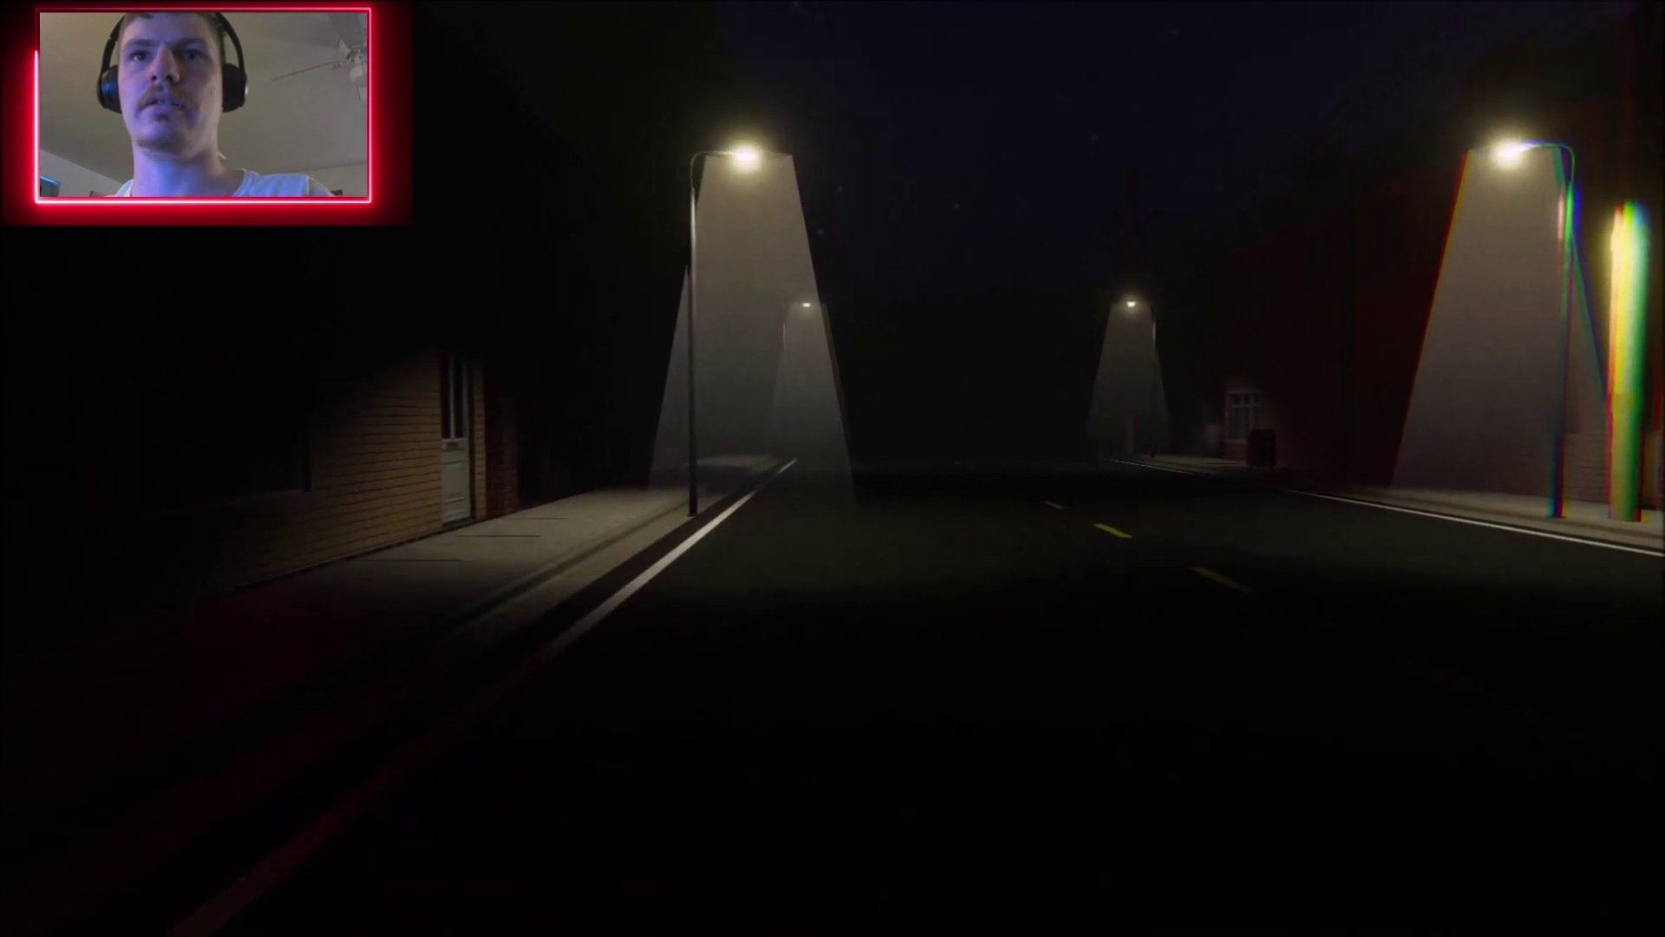
pyautogui.press('w')
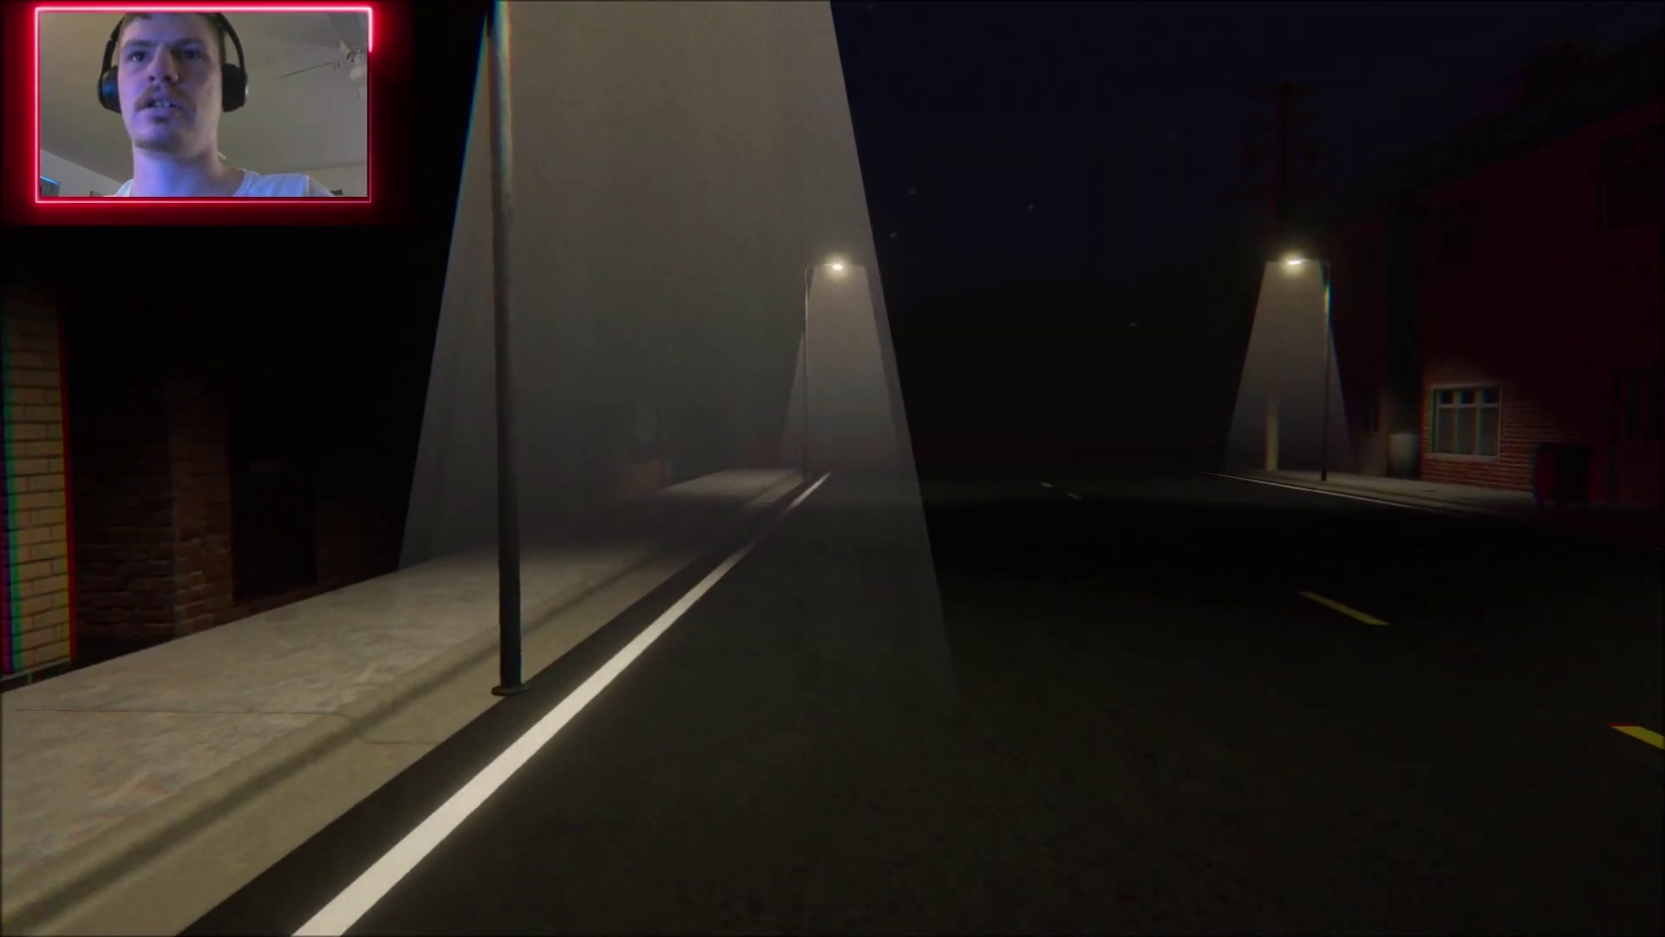
pyautogui.press('w')
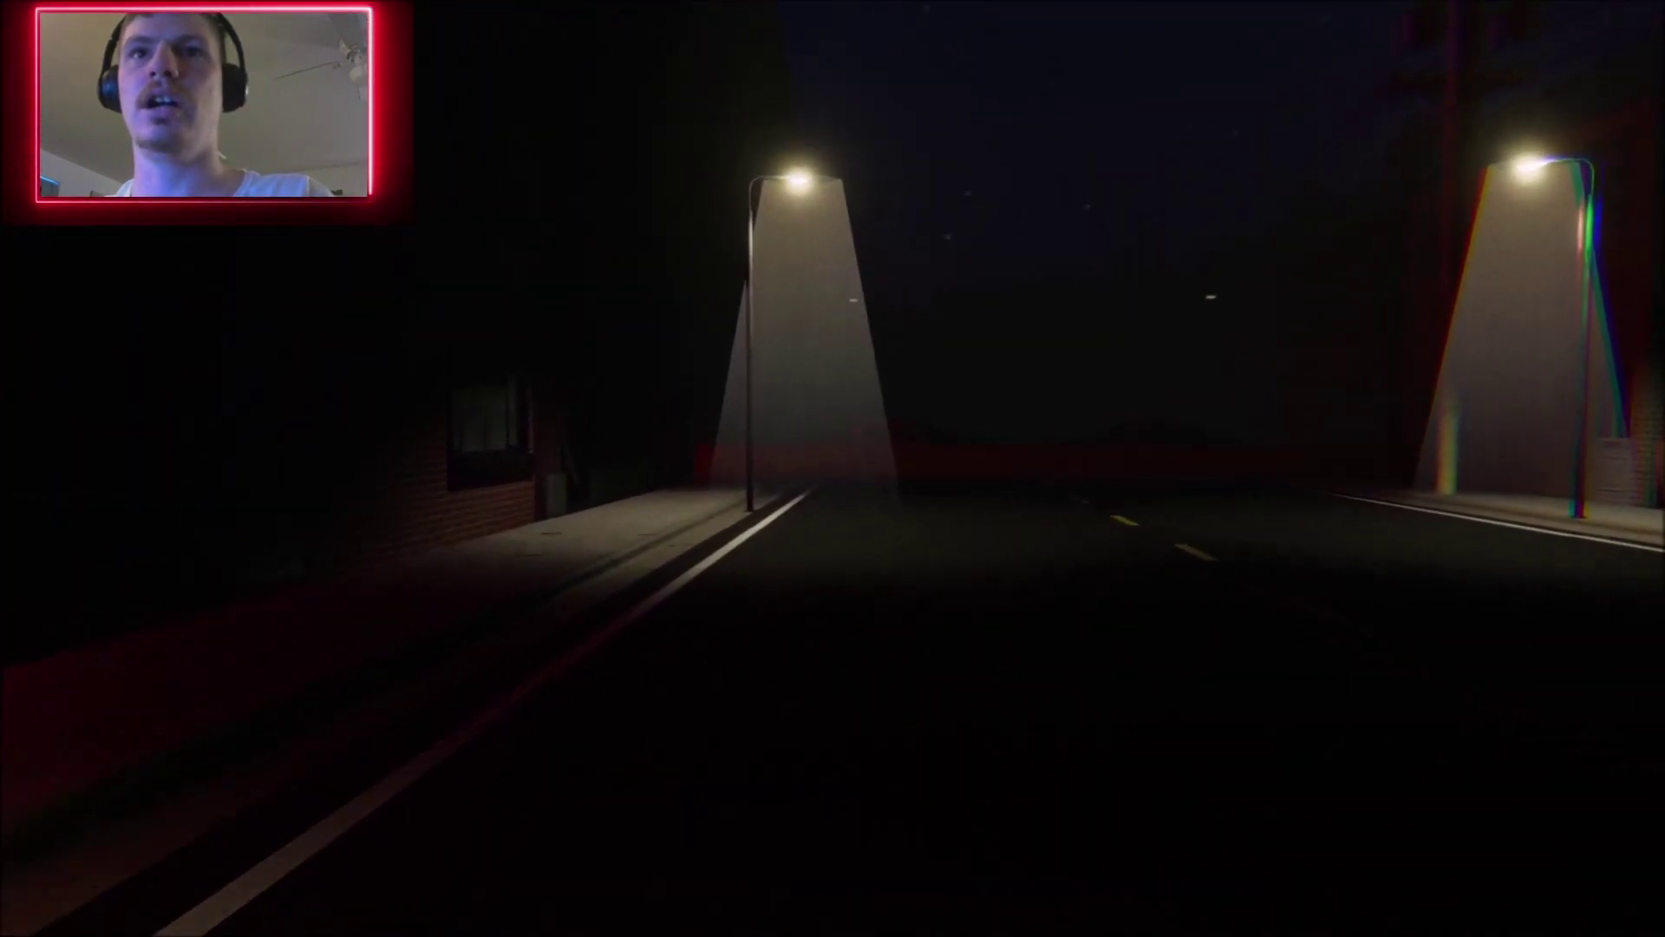
# Walk to the police barrier, then move around the police car for a closer look
pyautogui.press('w')
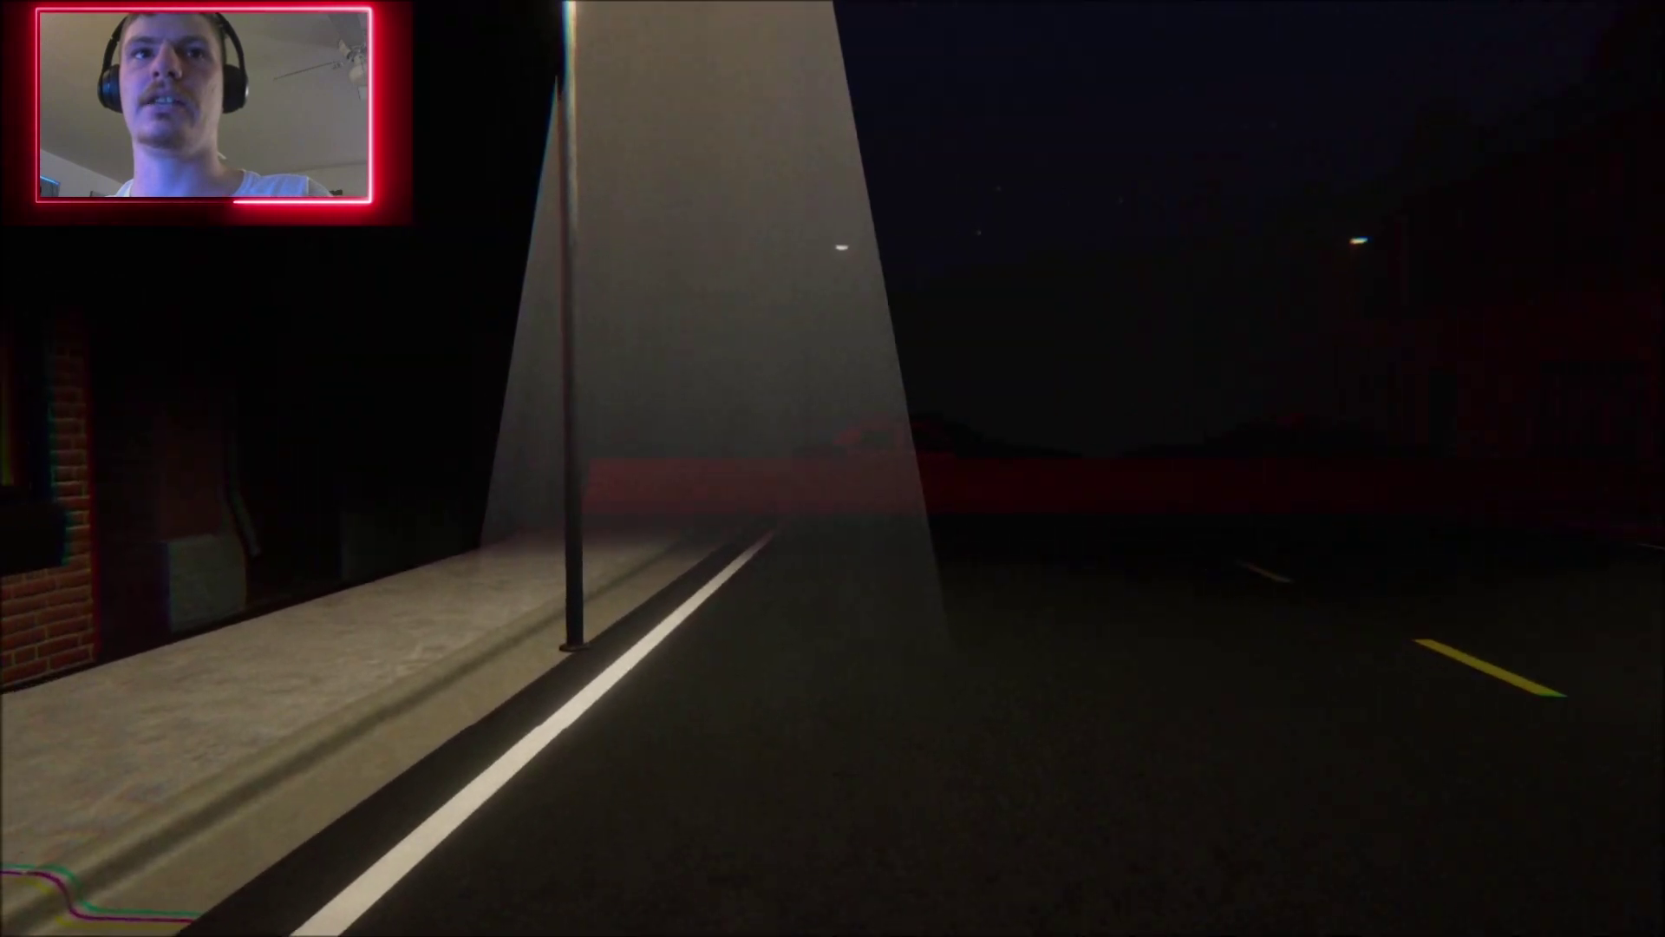
pyautogui.press('w')
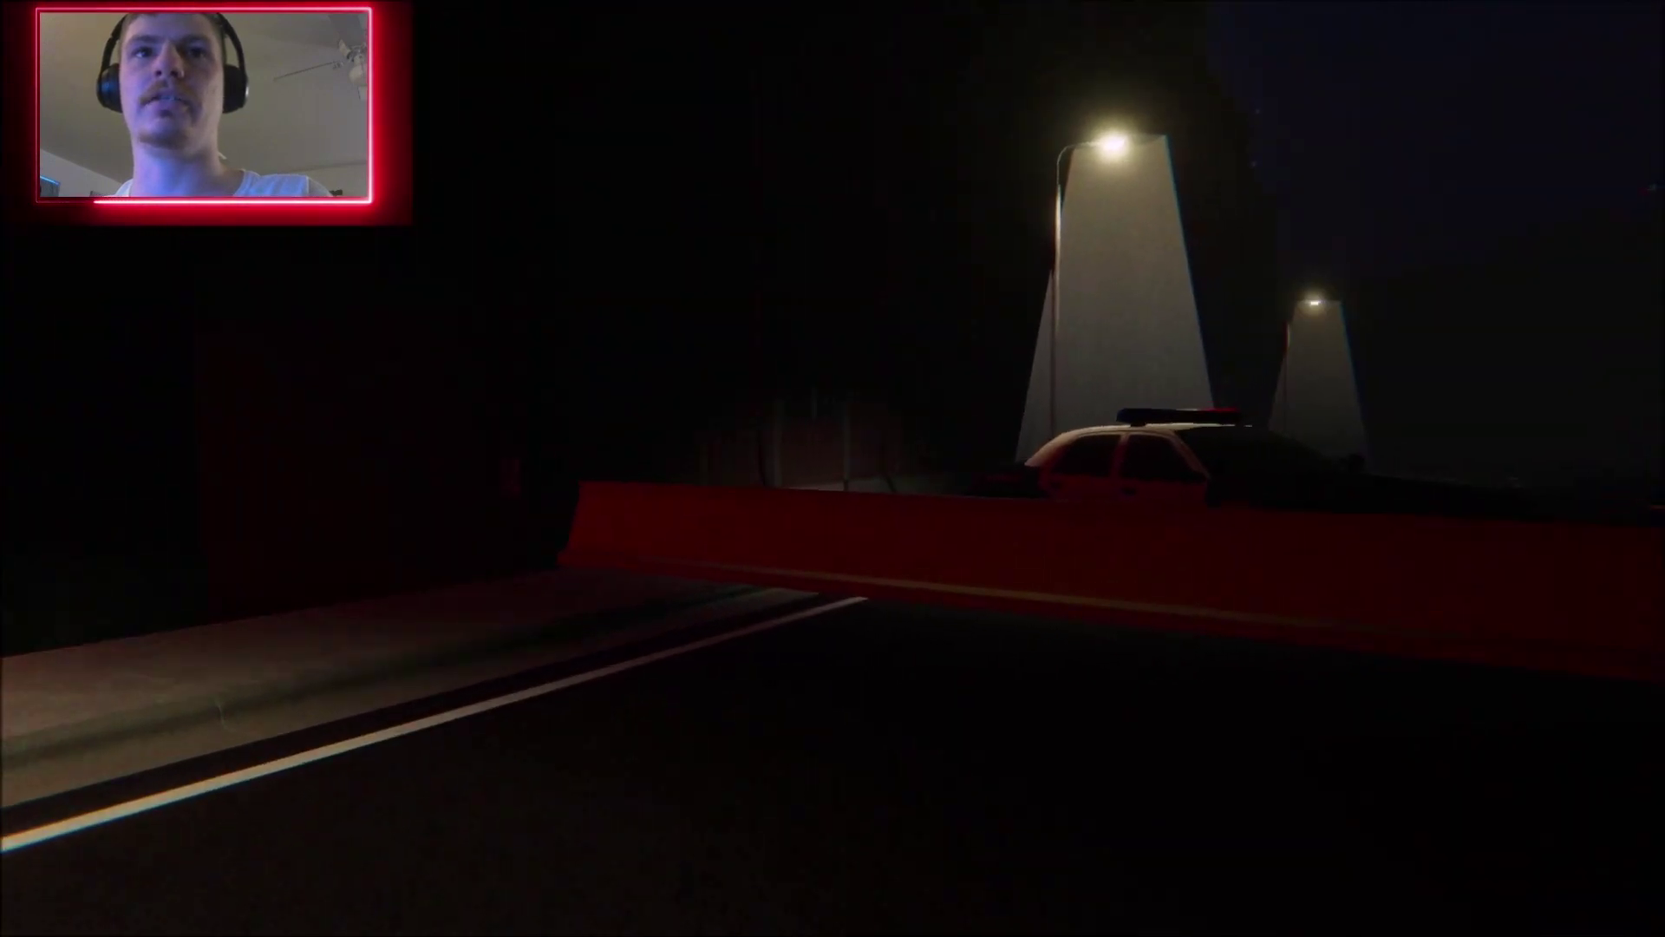
pyautogui.press('w')
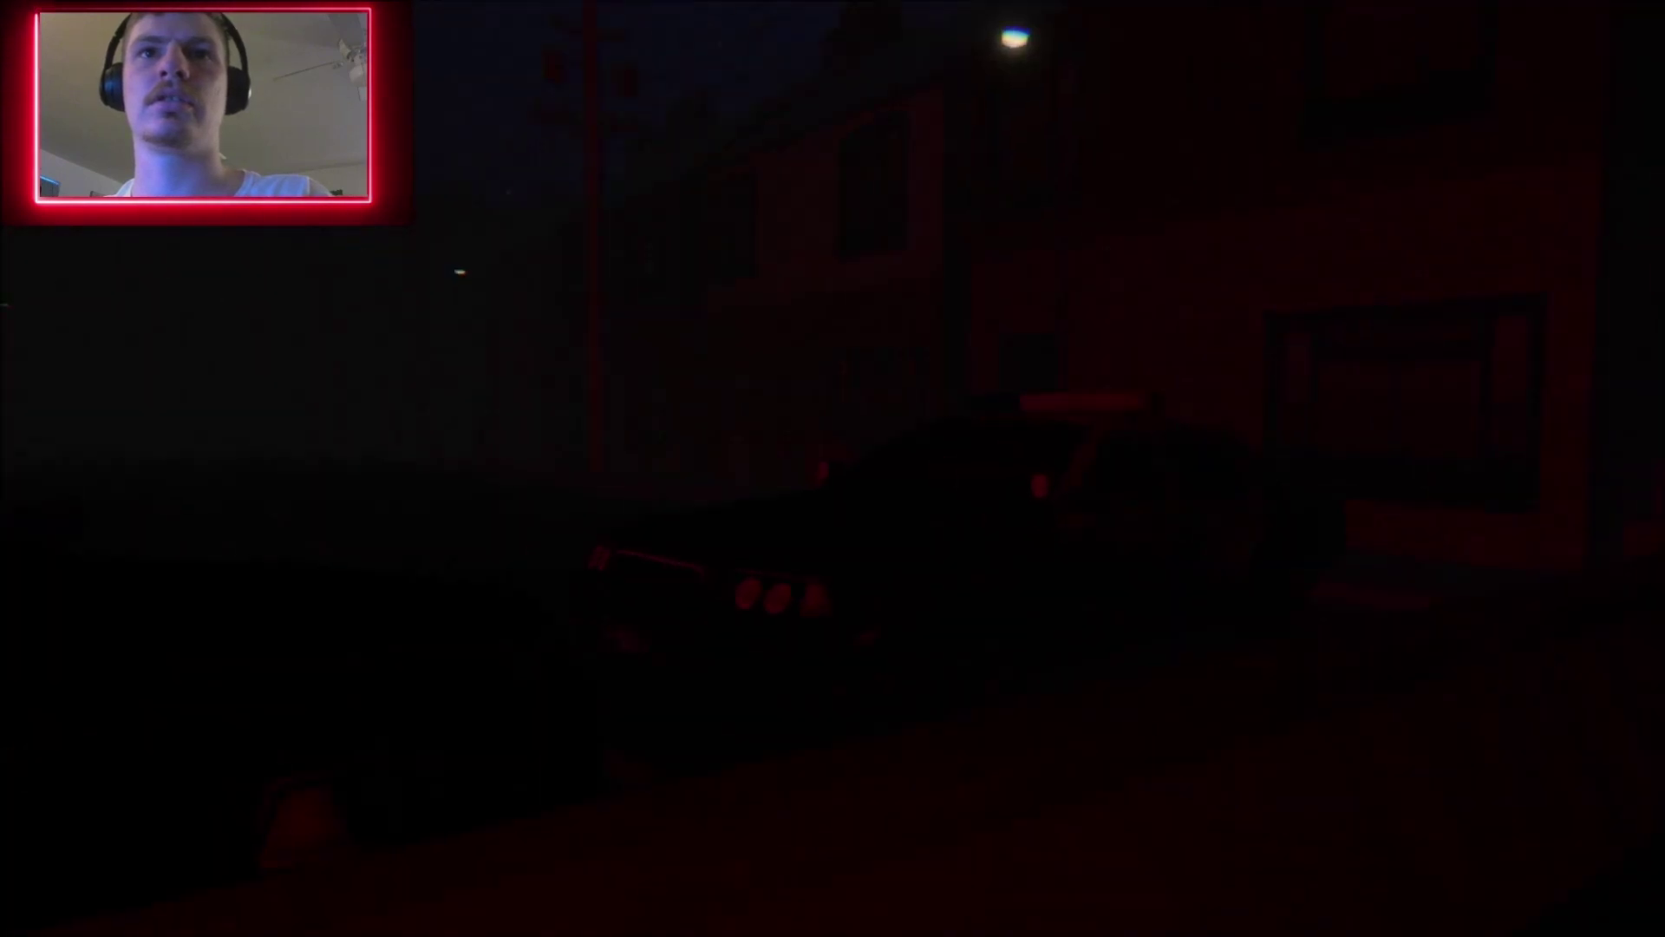
pyautogui.press('w')
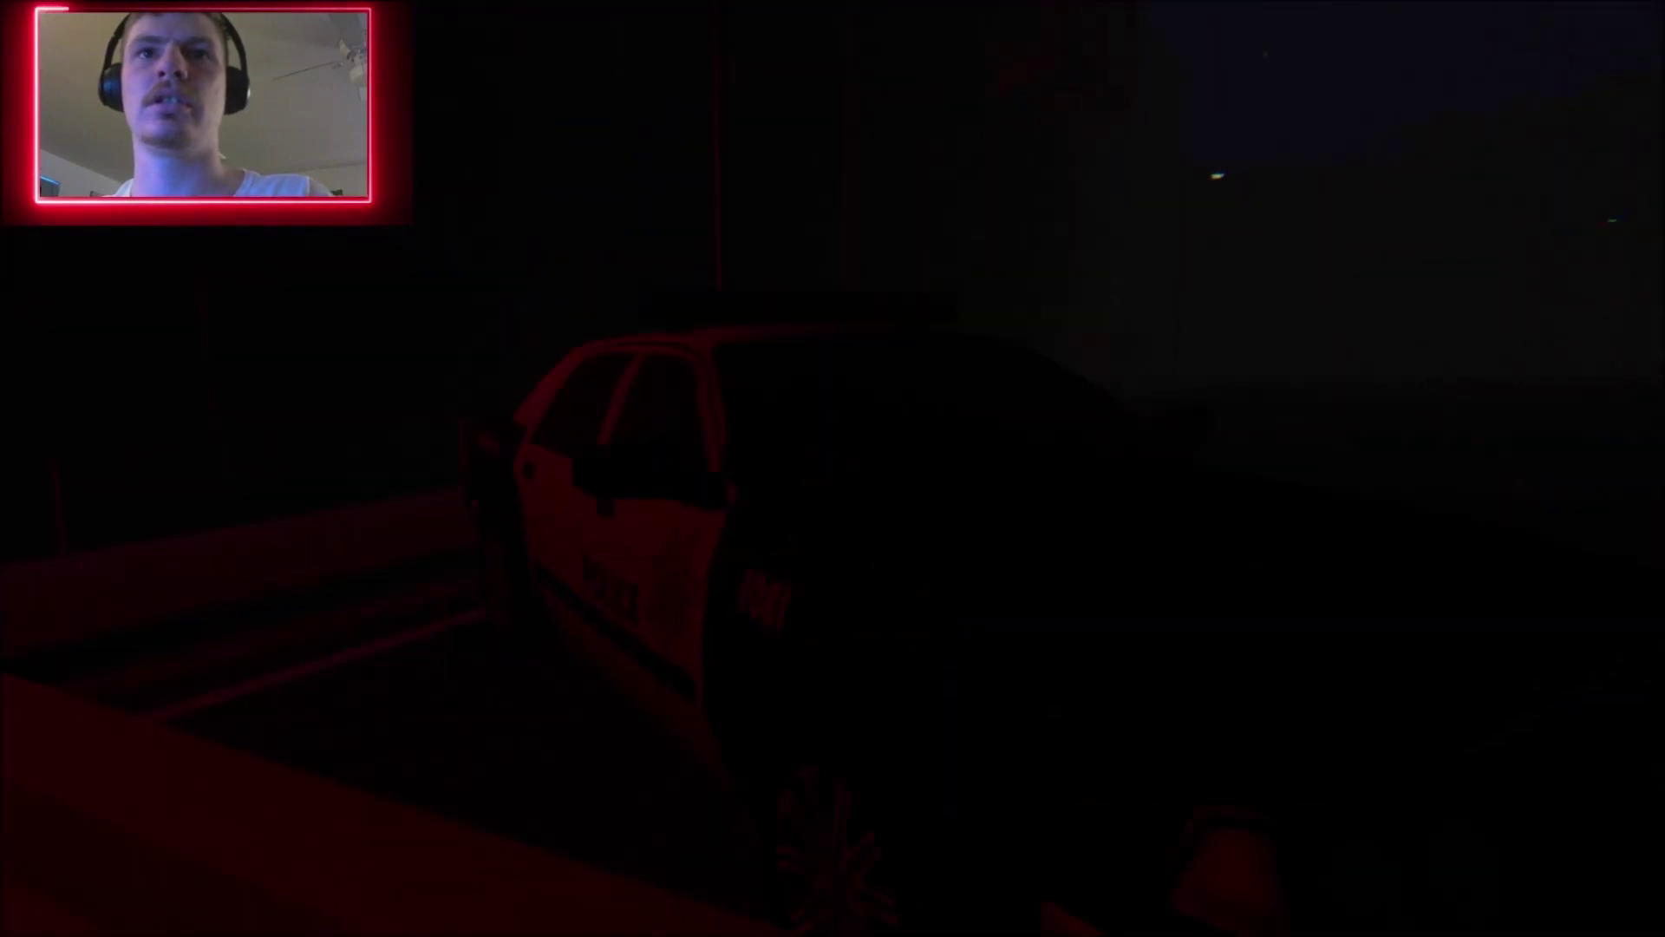
pyautogui.press('w')
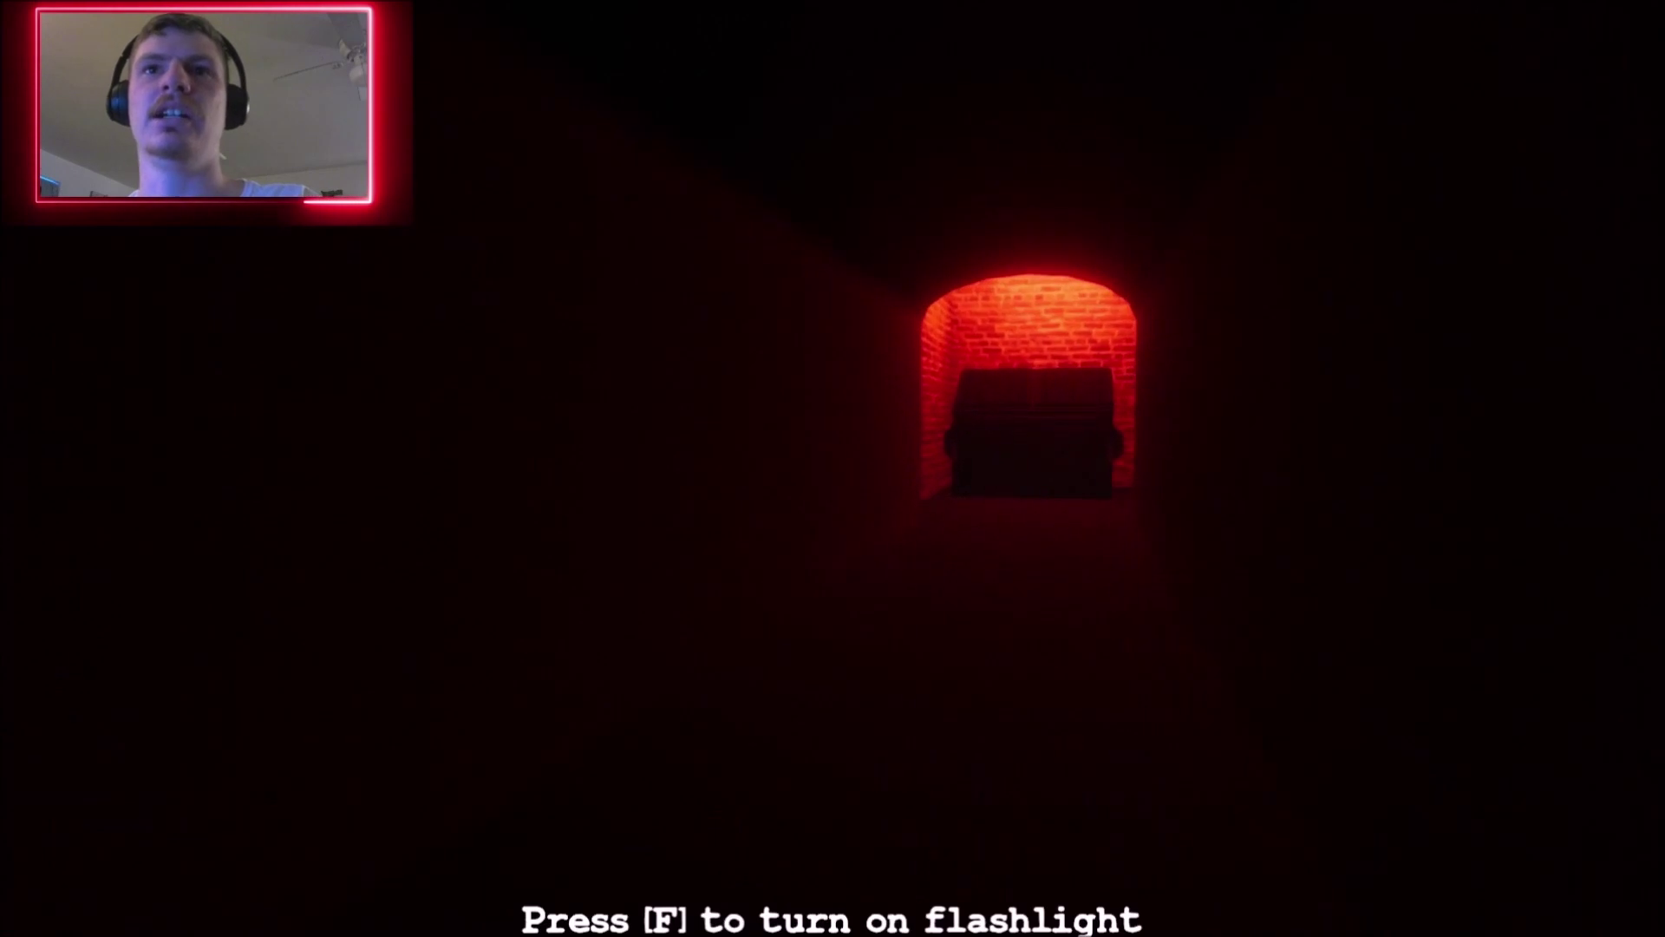
# Walk past the dumpster down the red-lit alley, then raise the phone to read messages
pyautogui.press('w')
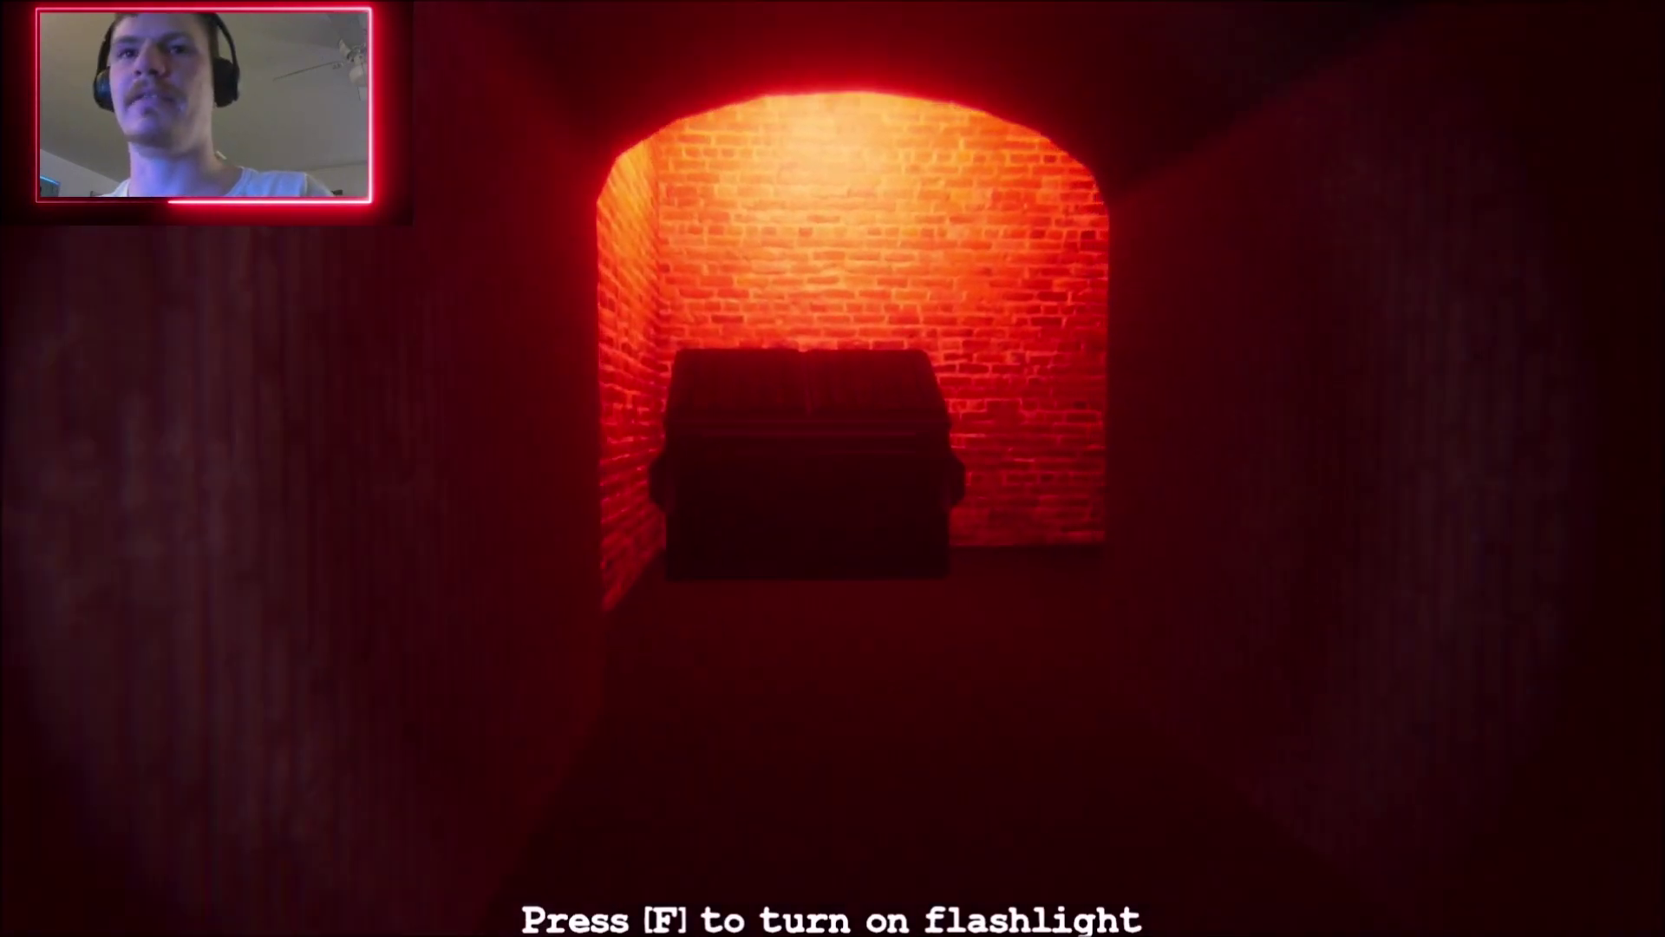
pyautogui.press('w')
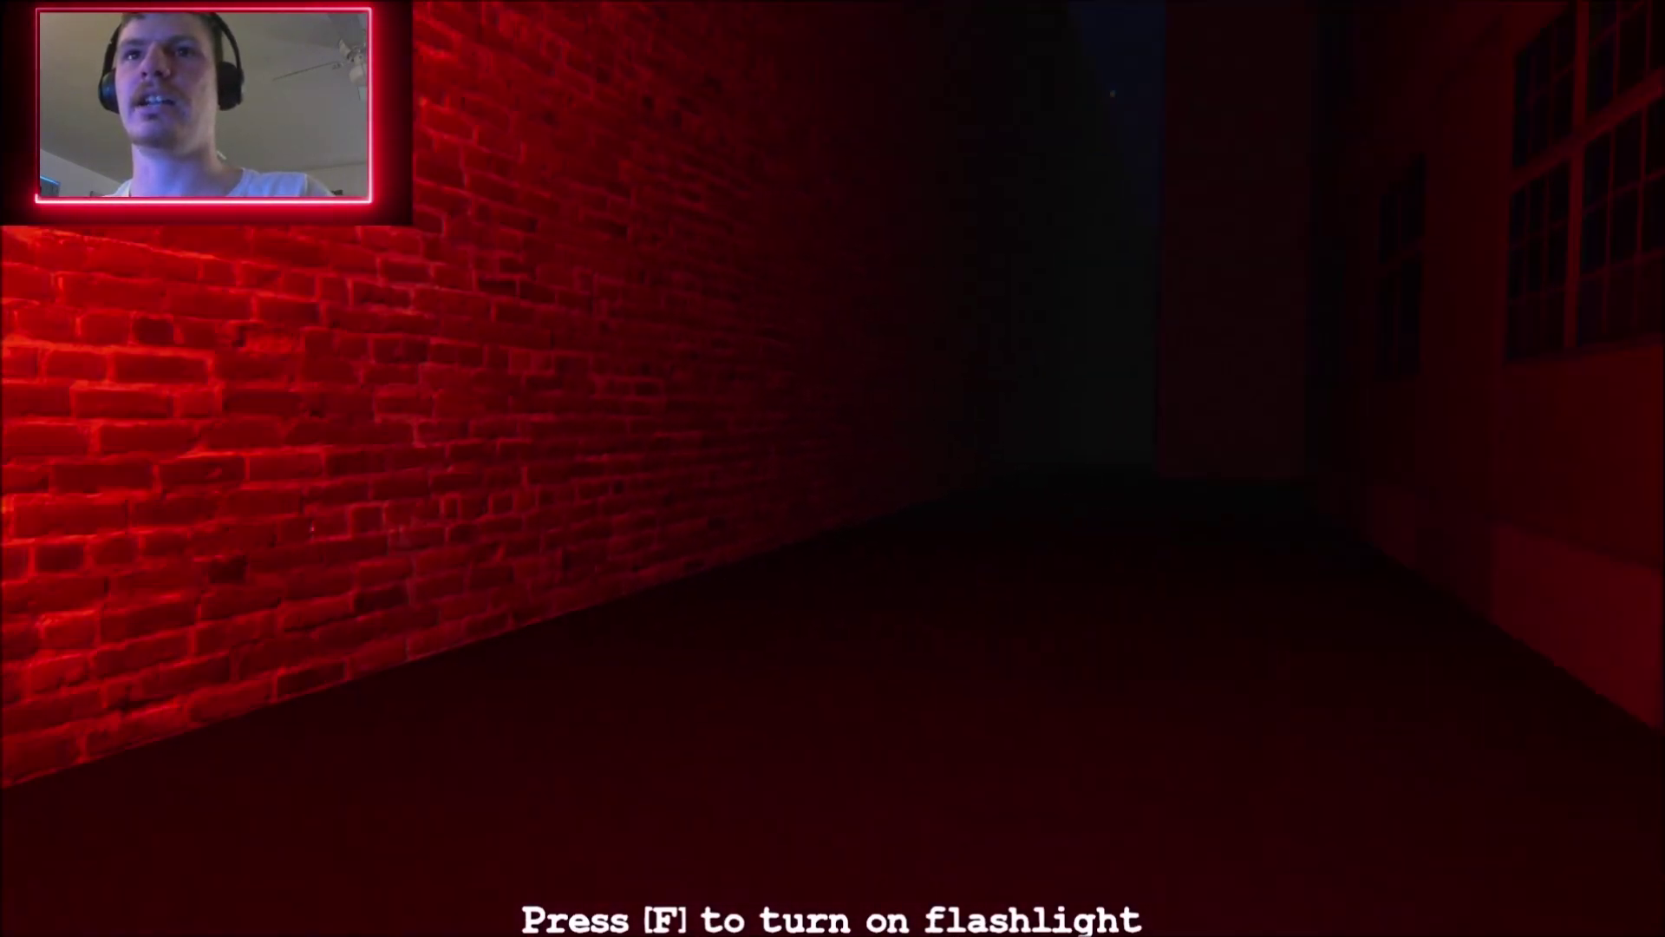
pyautogui.press('f')
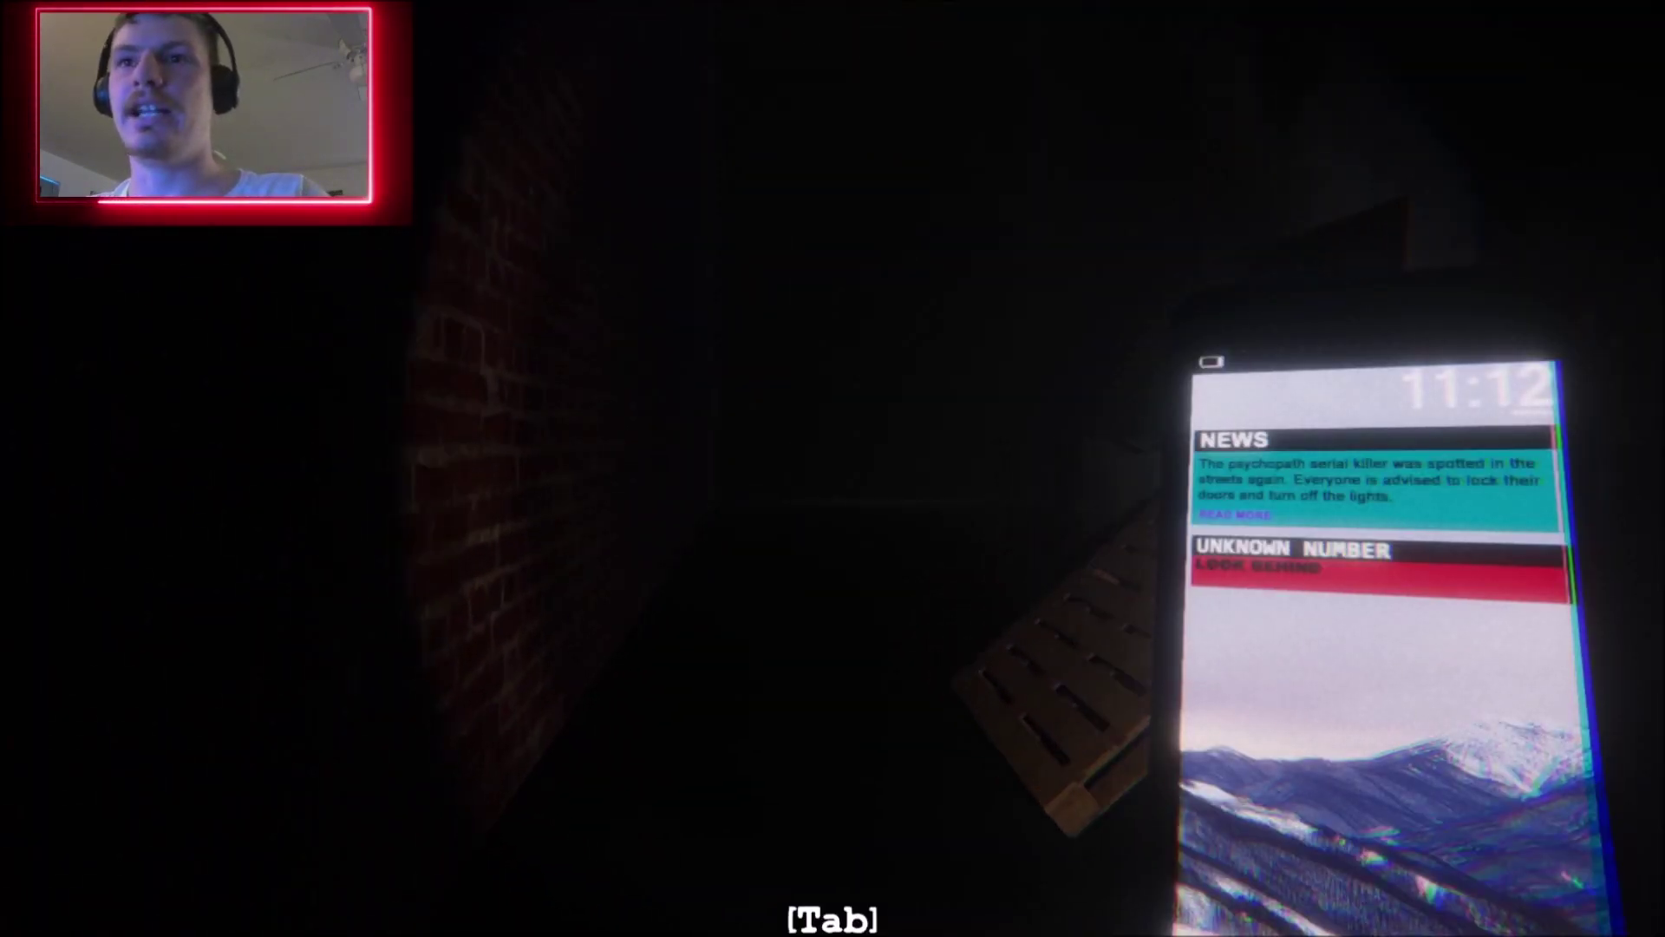
pyautogui.press('Tab')
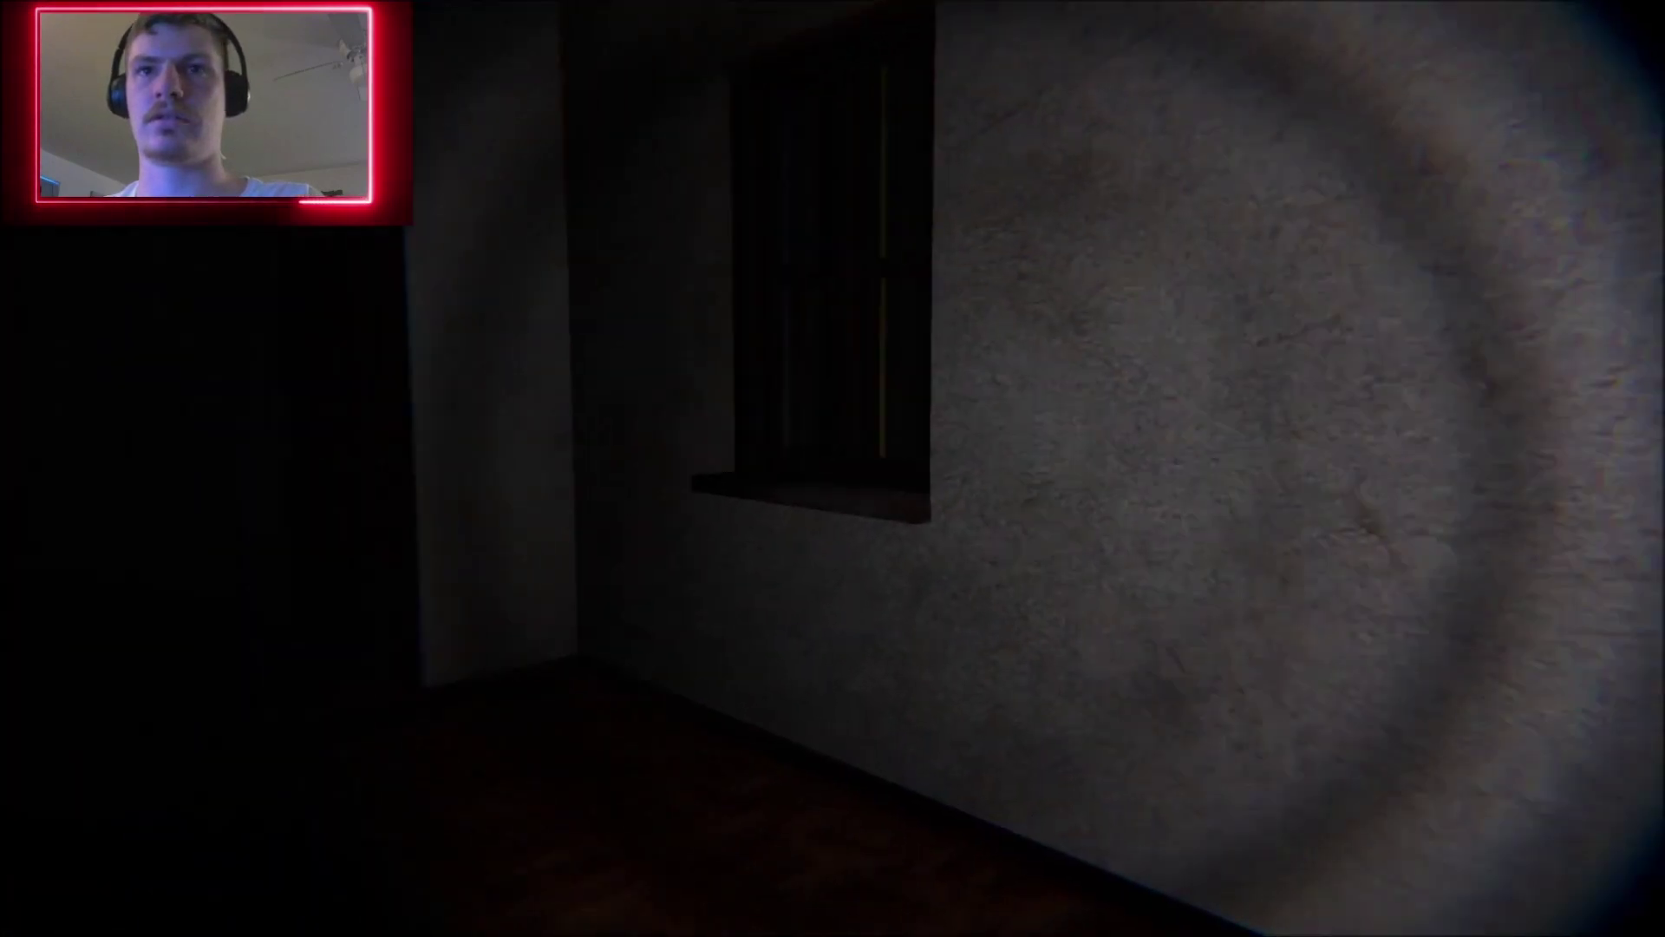
# Look from the couch room to the dark room with a table, walk to the door, check the phone
pyautogui.moveTo(832, 468); pyautogui.dragTo(260, 469)
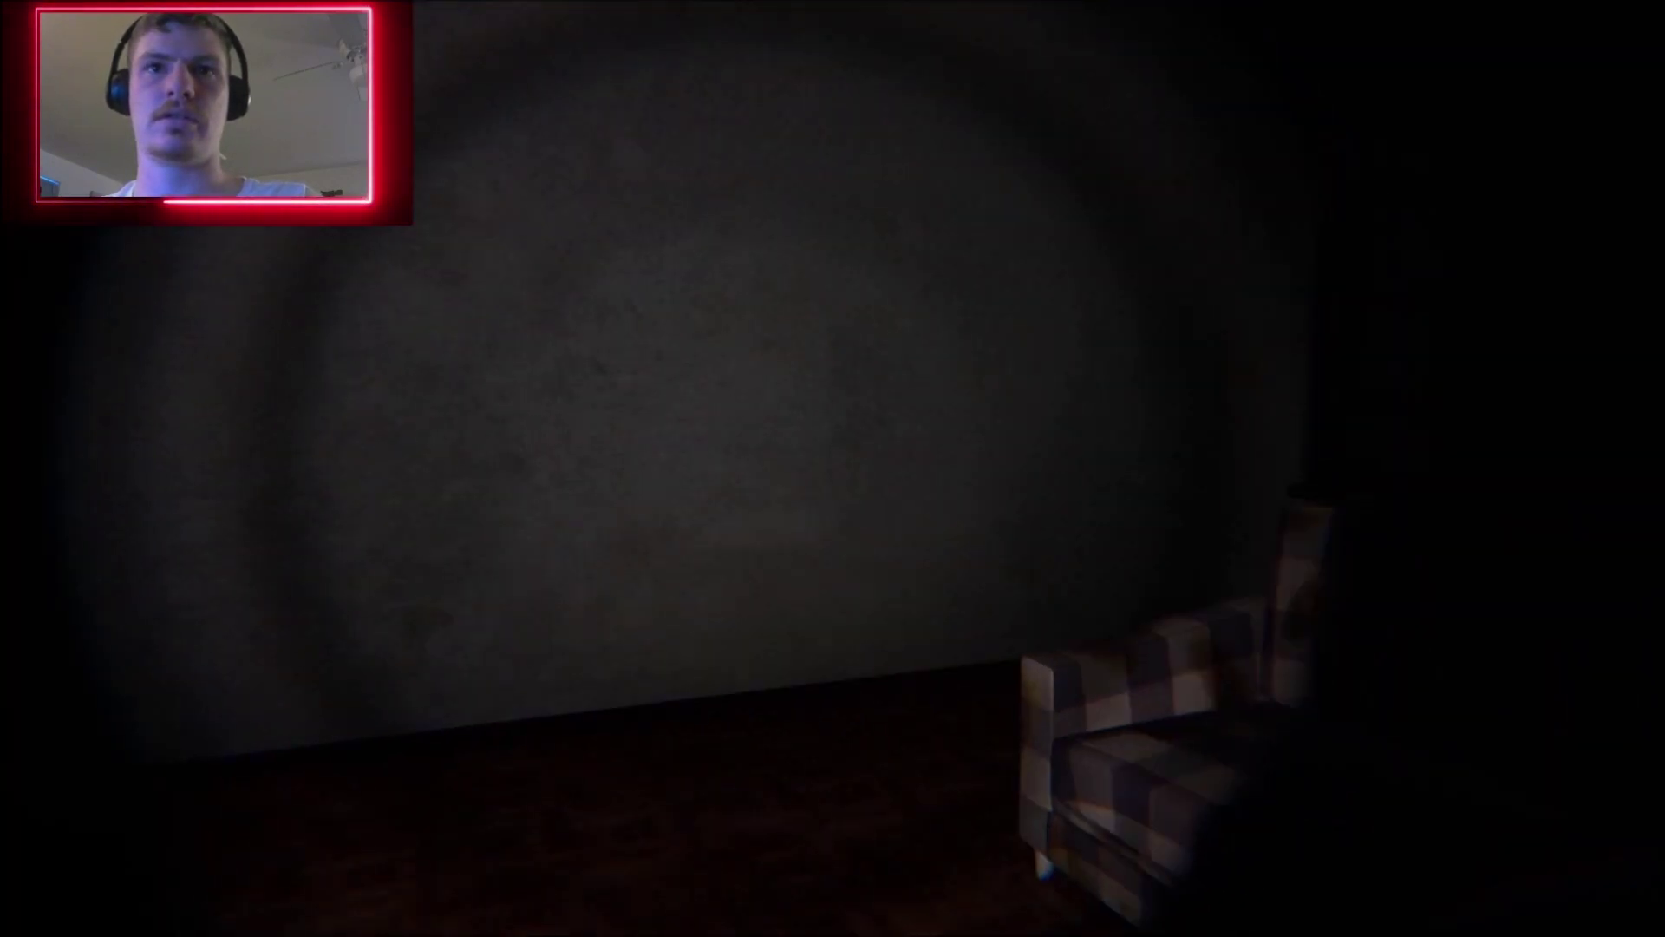
pyautogui.moveTo(833, 468); pyautogui.dragTo(261, 470)
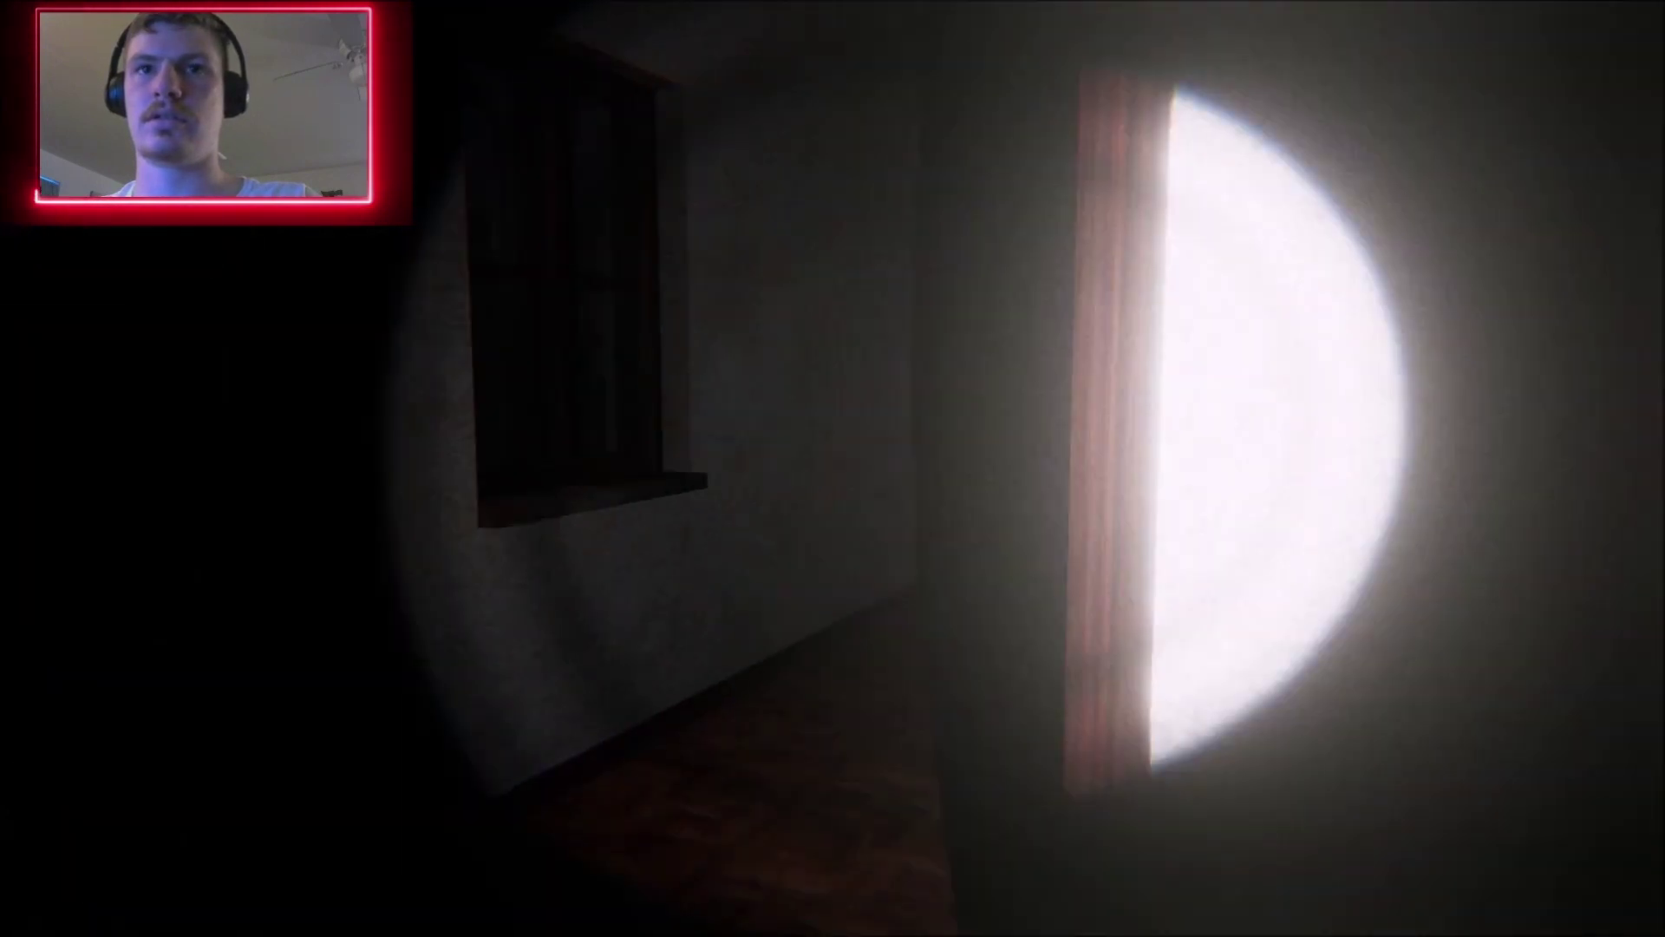
pyautogui.moveTo(834, 469); pyautogui.dragTo(260, 469)
pyautogui.press('w')
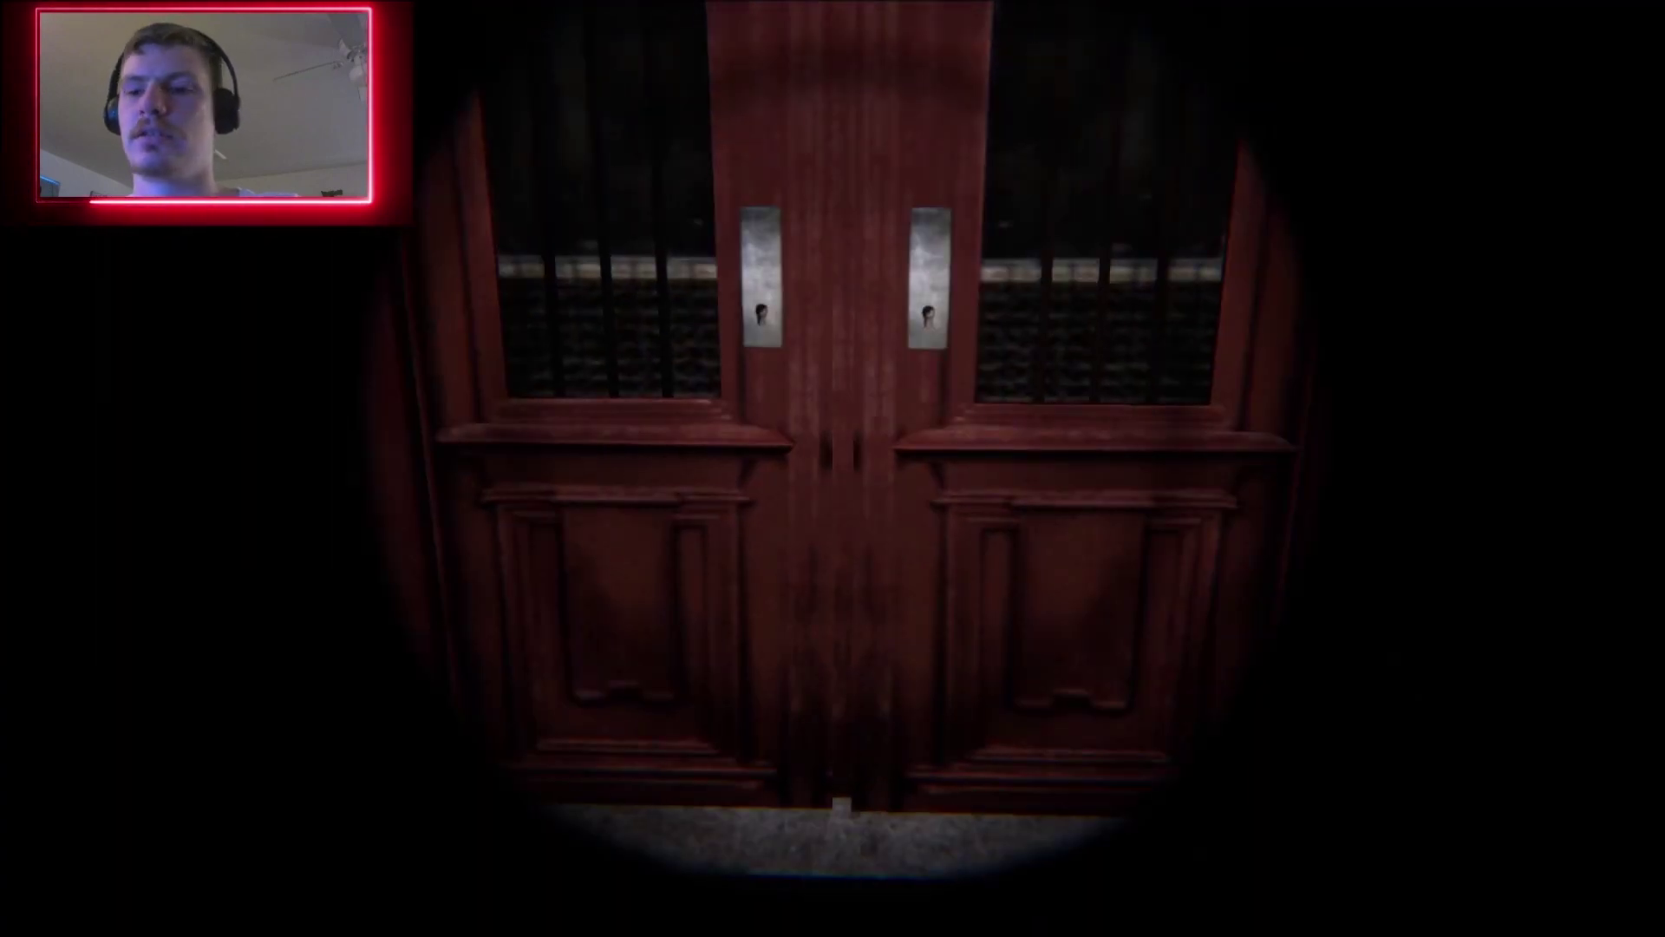
pyautogui.press('Tab')
pyautogui.press('Tab')
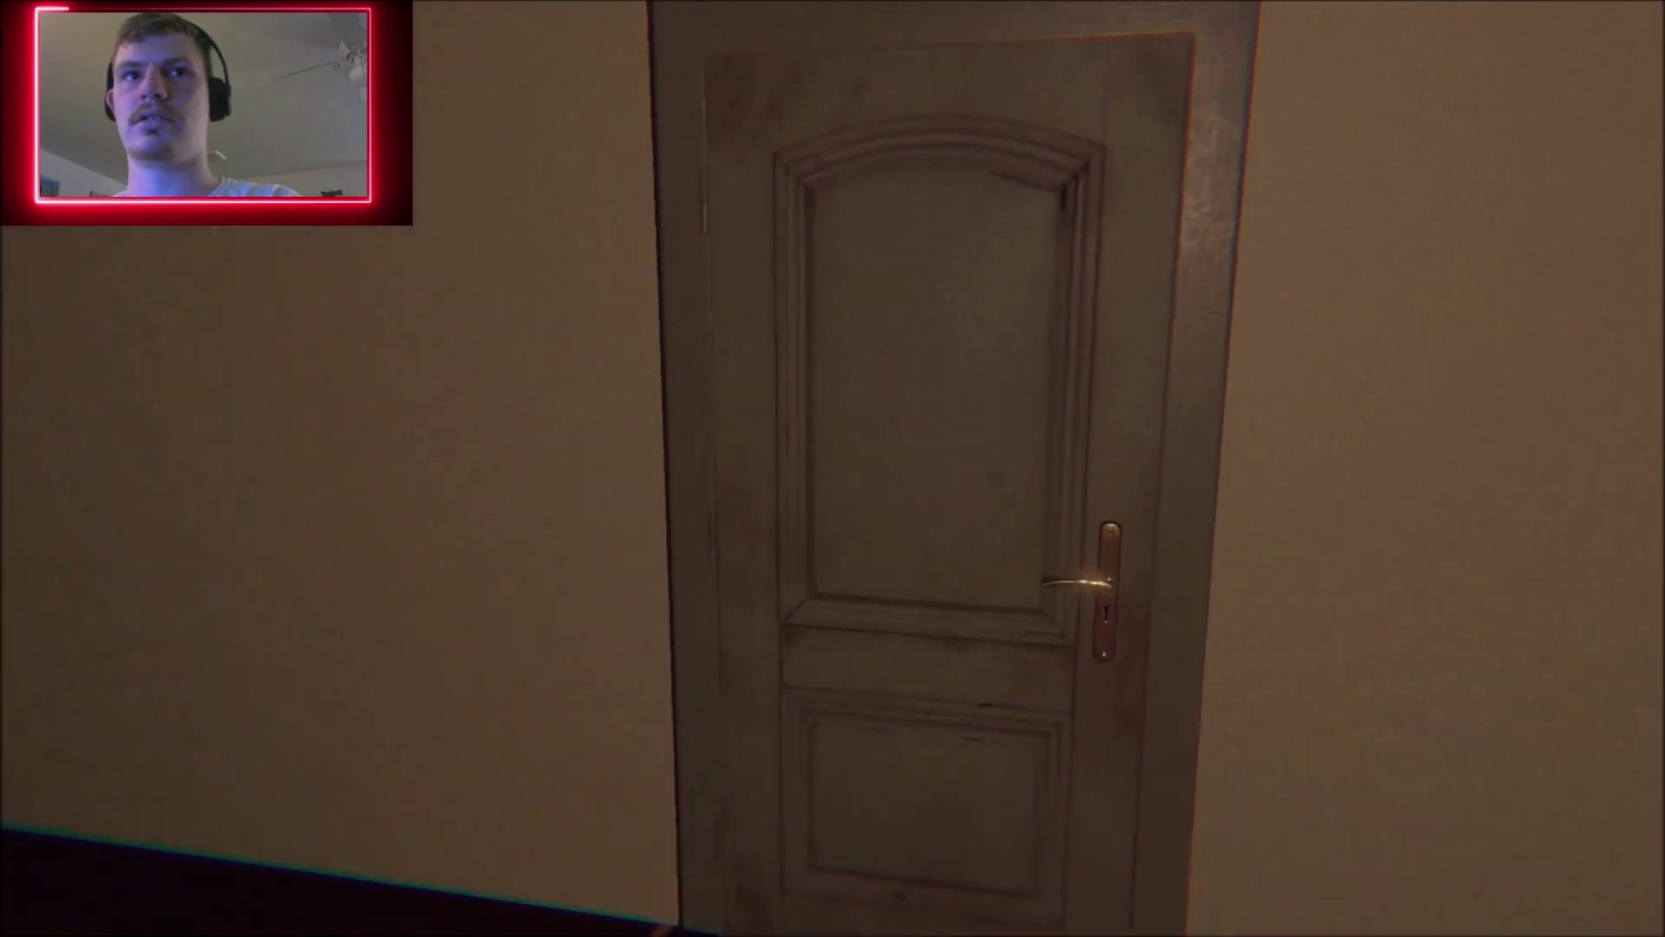
# Open the door, pick up the chair, and throw it
pyautogui.click(833, 470)
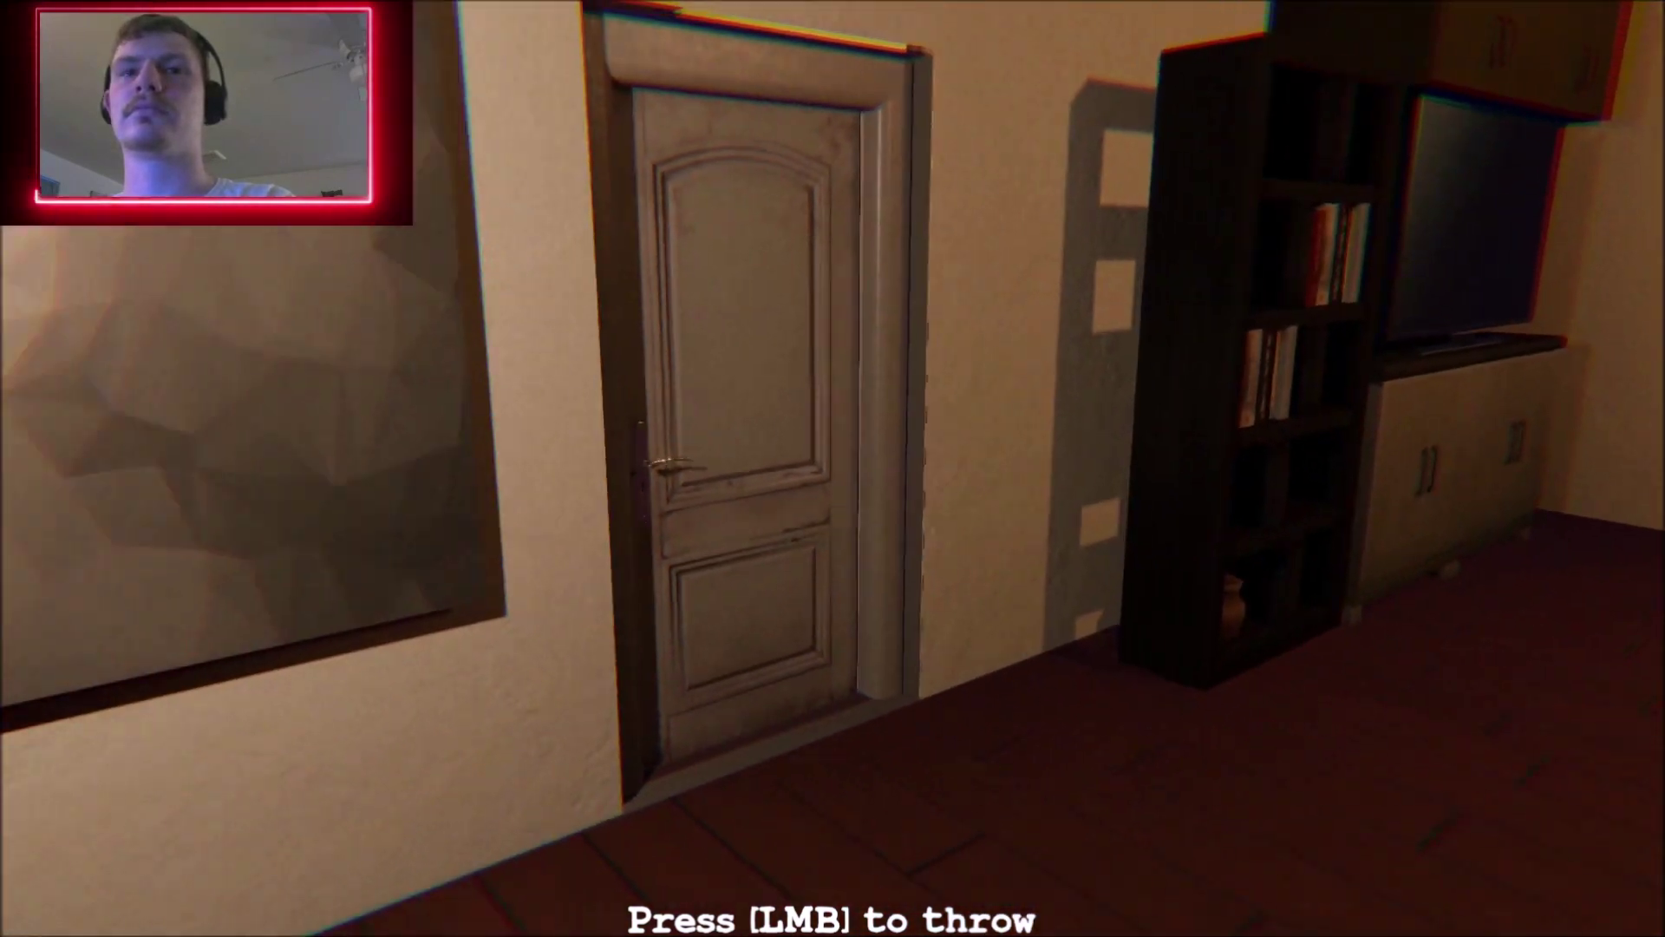
pyautogui.click(832, 468)
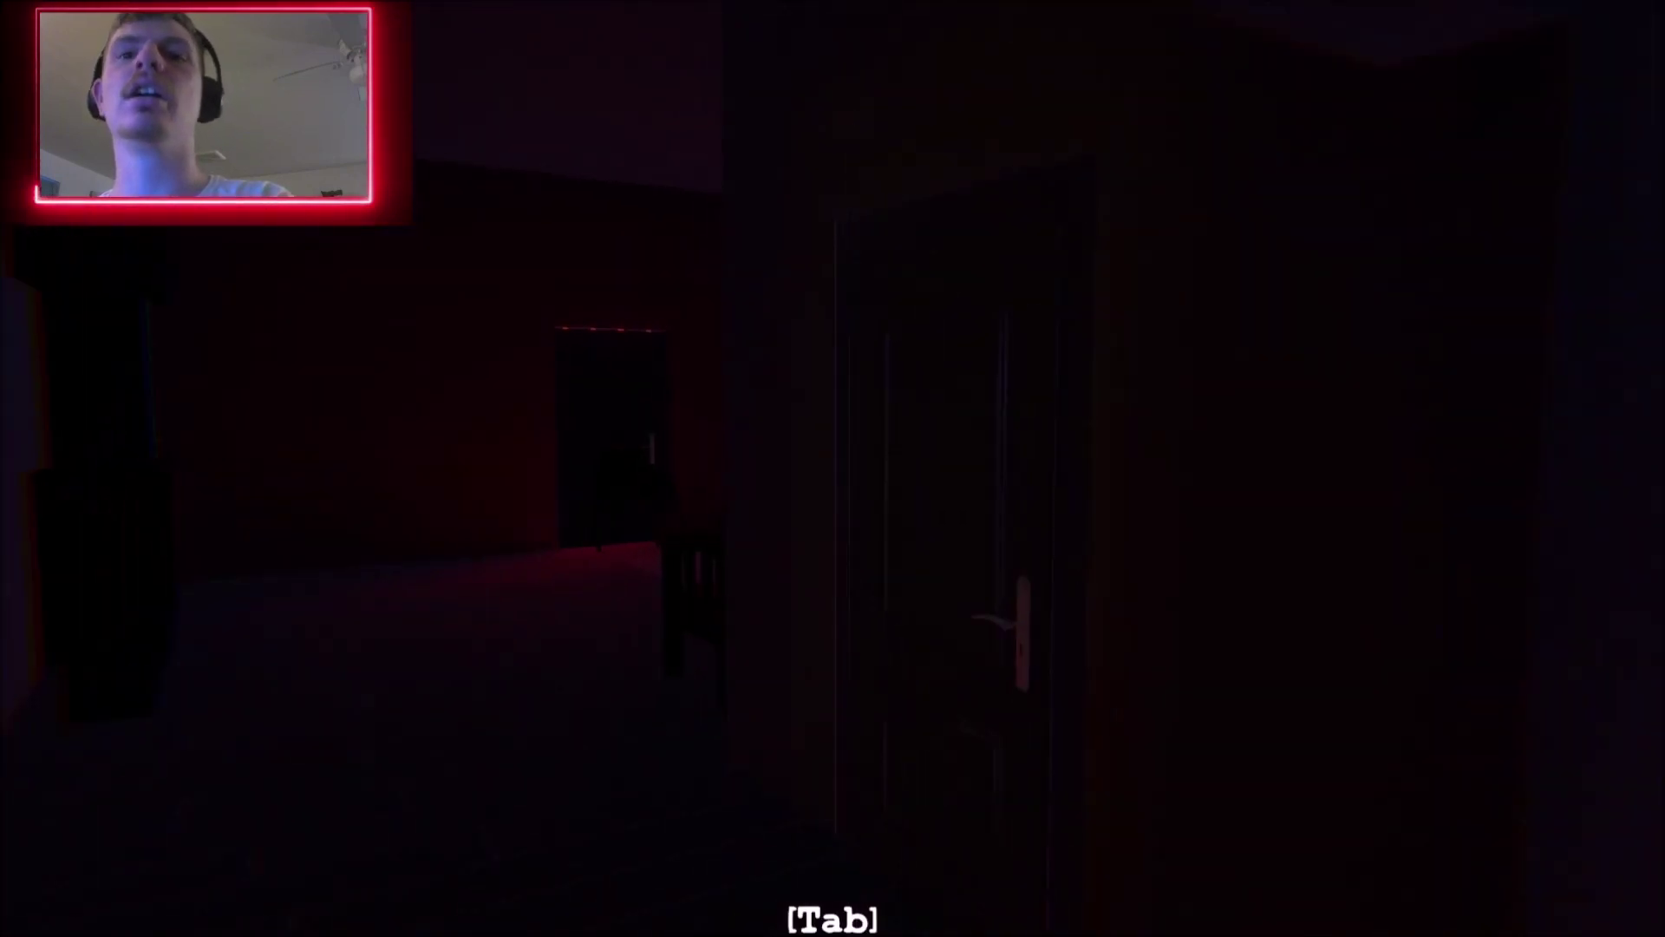
# Choose LEAVE on the phone's hide-or-leave prompt and walk forward to the door
pyautogui.press('Tab')
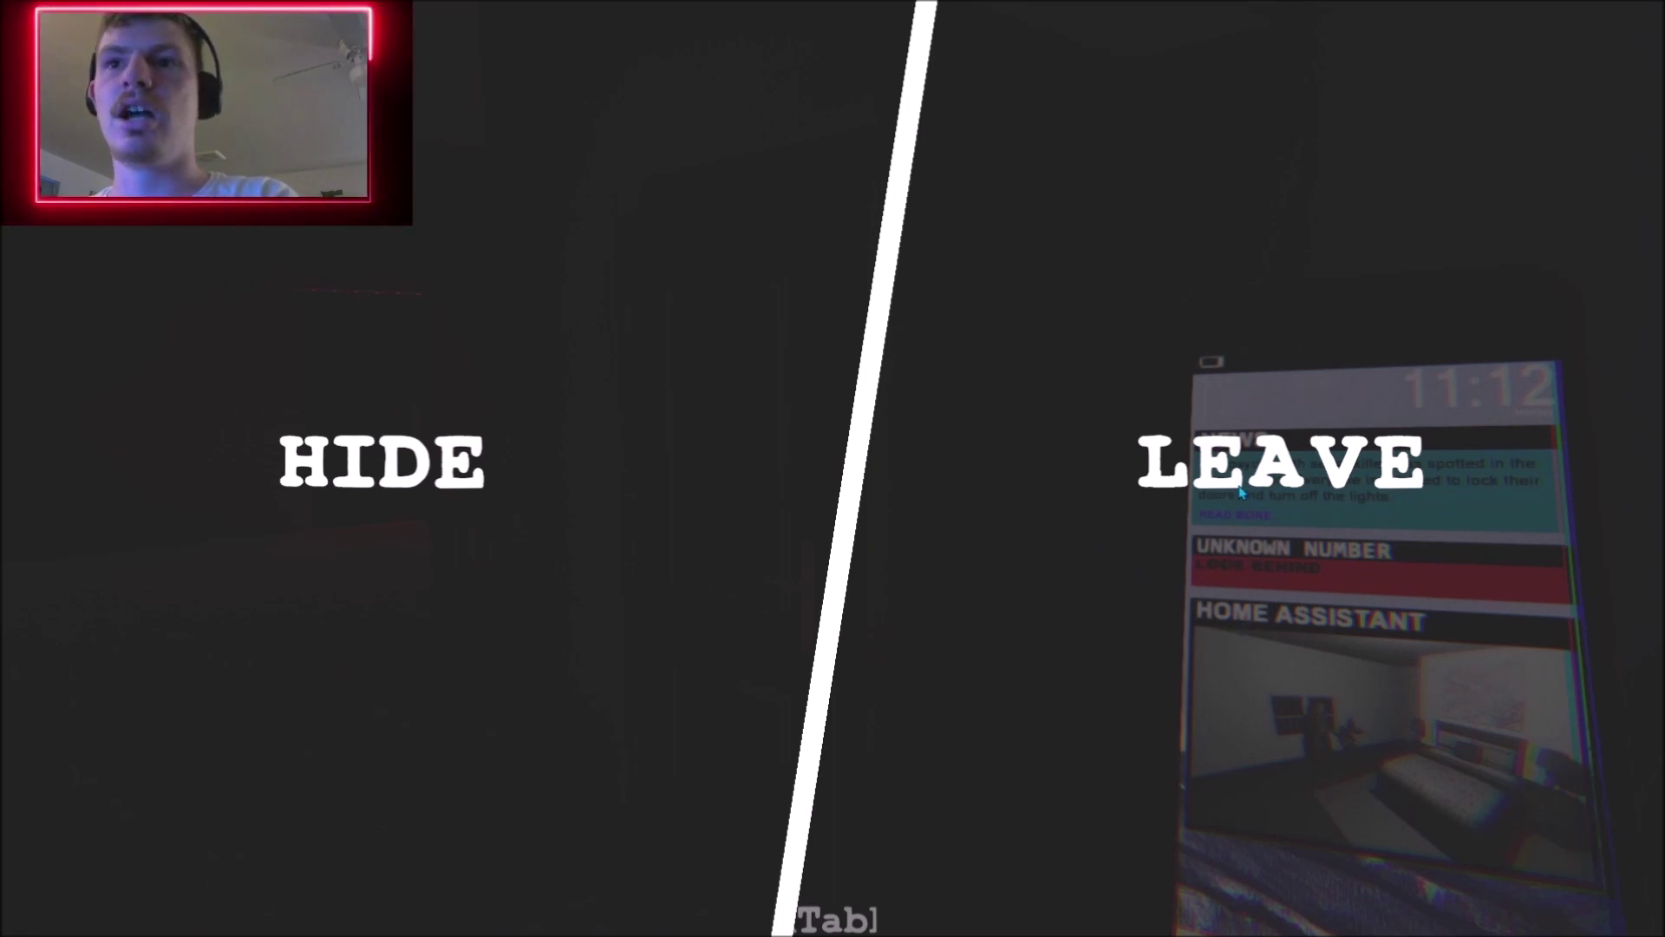
pyautogui.click(1336, 489)
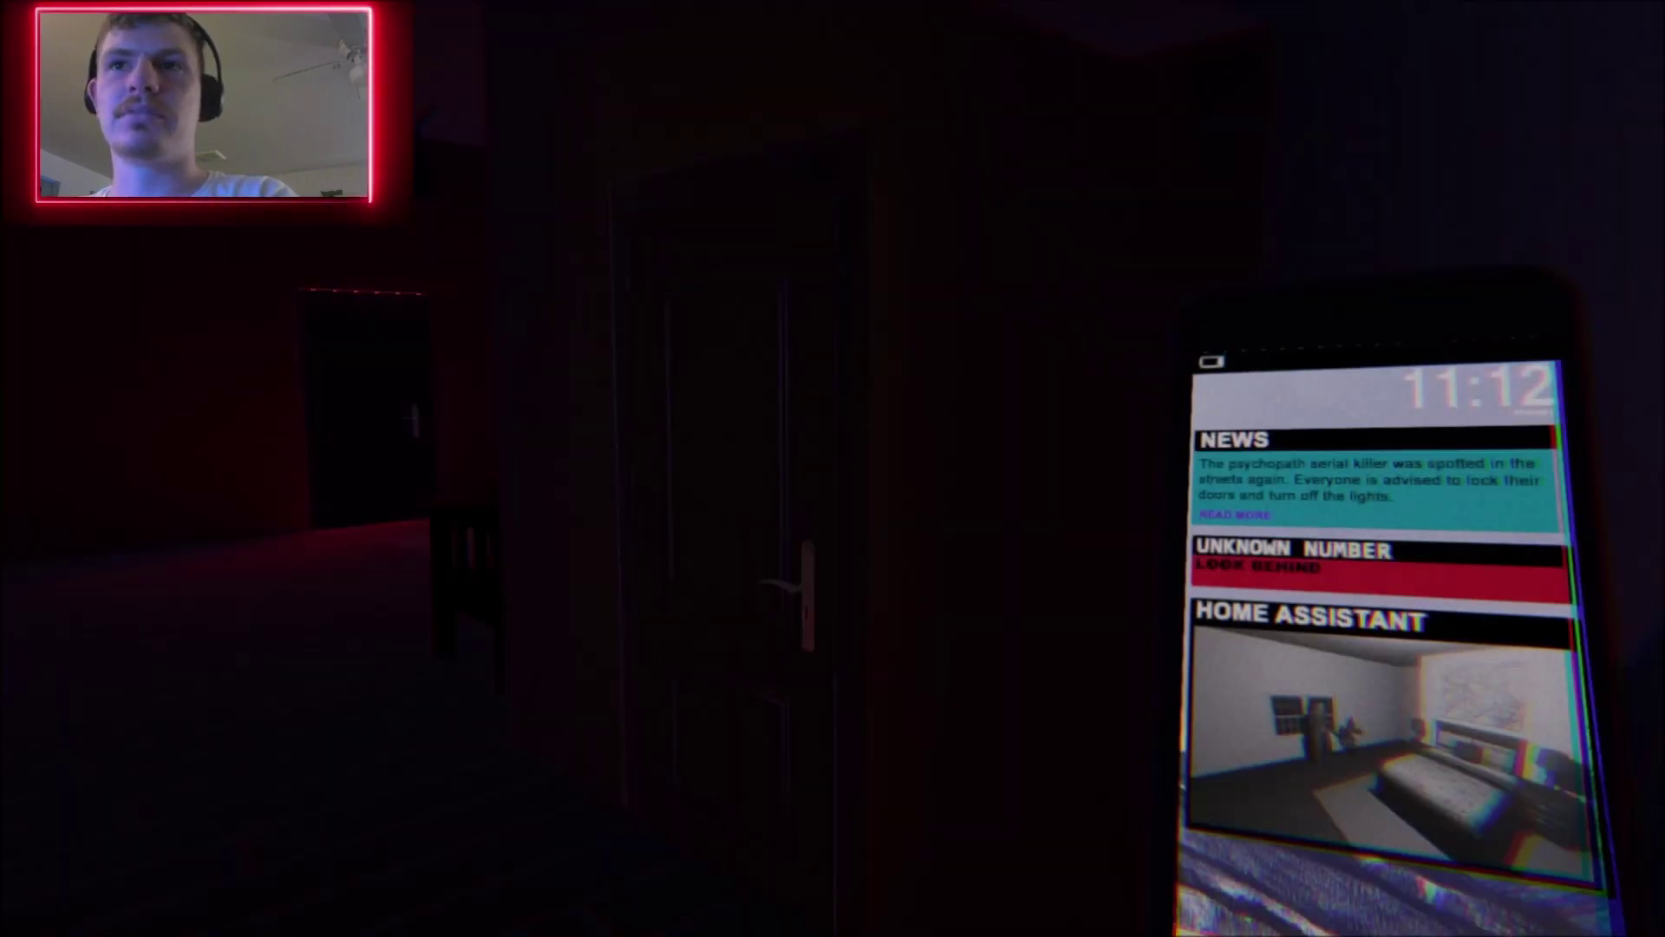
pyautogui.press('w')
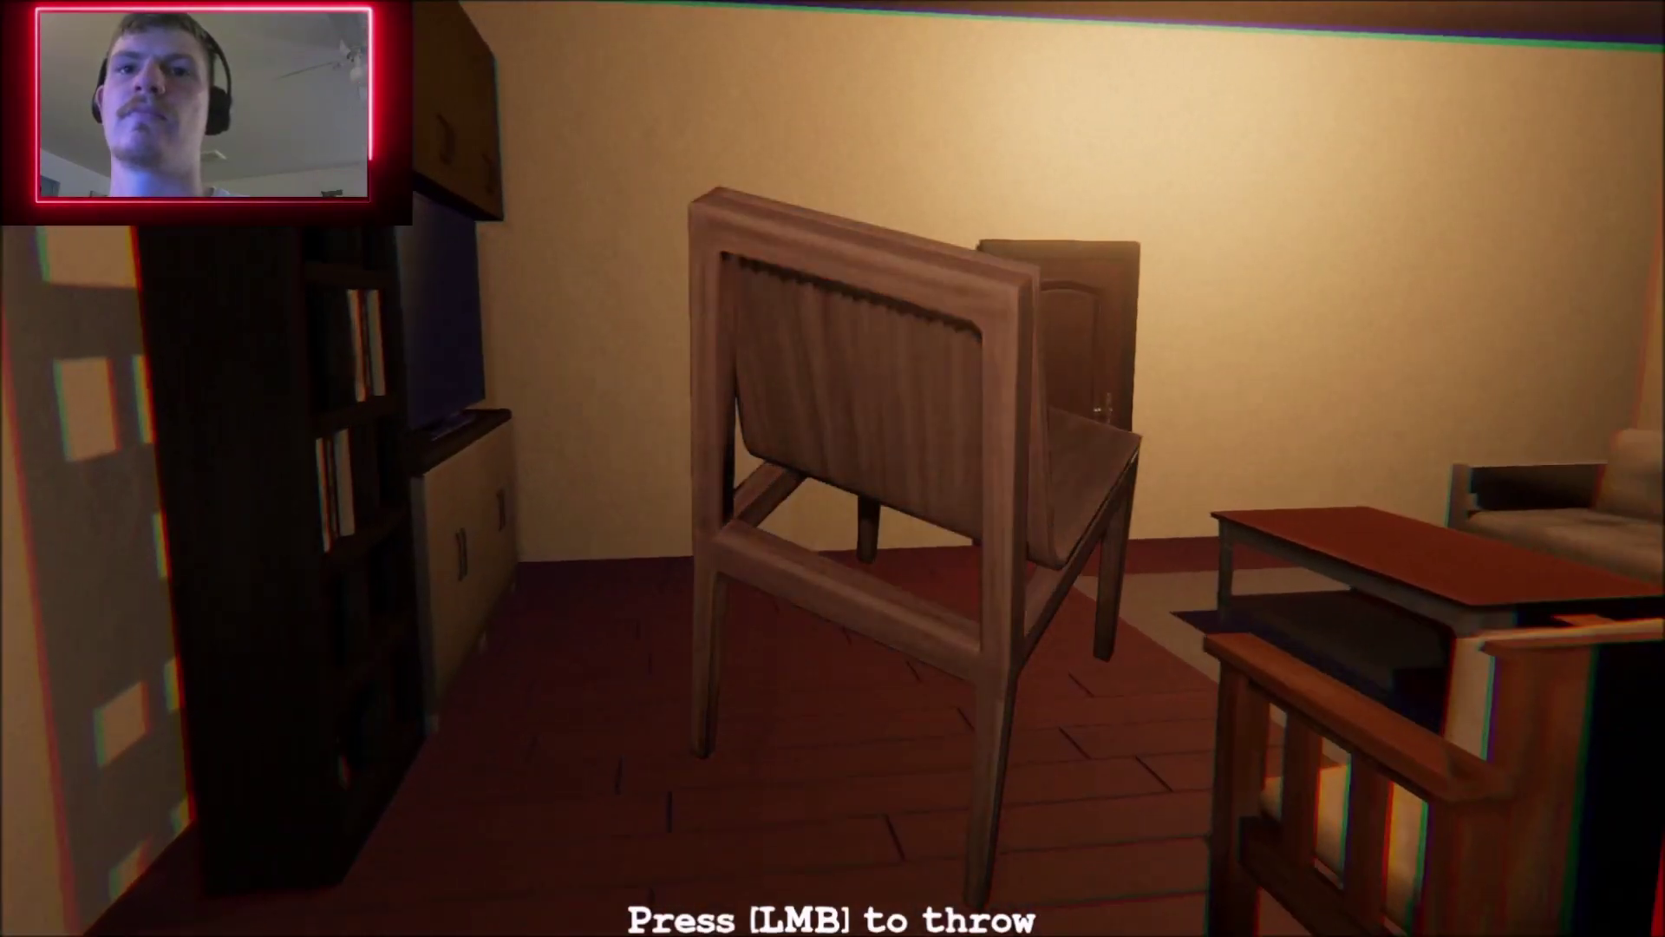
# Throw the chair against the door to barricade it, then back away
pyautogui.press('w')
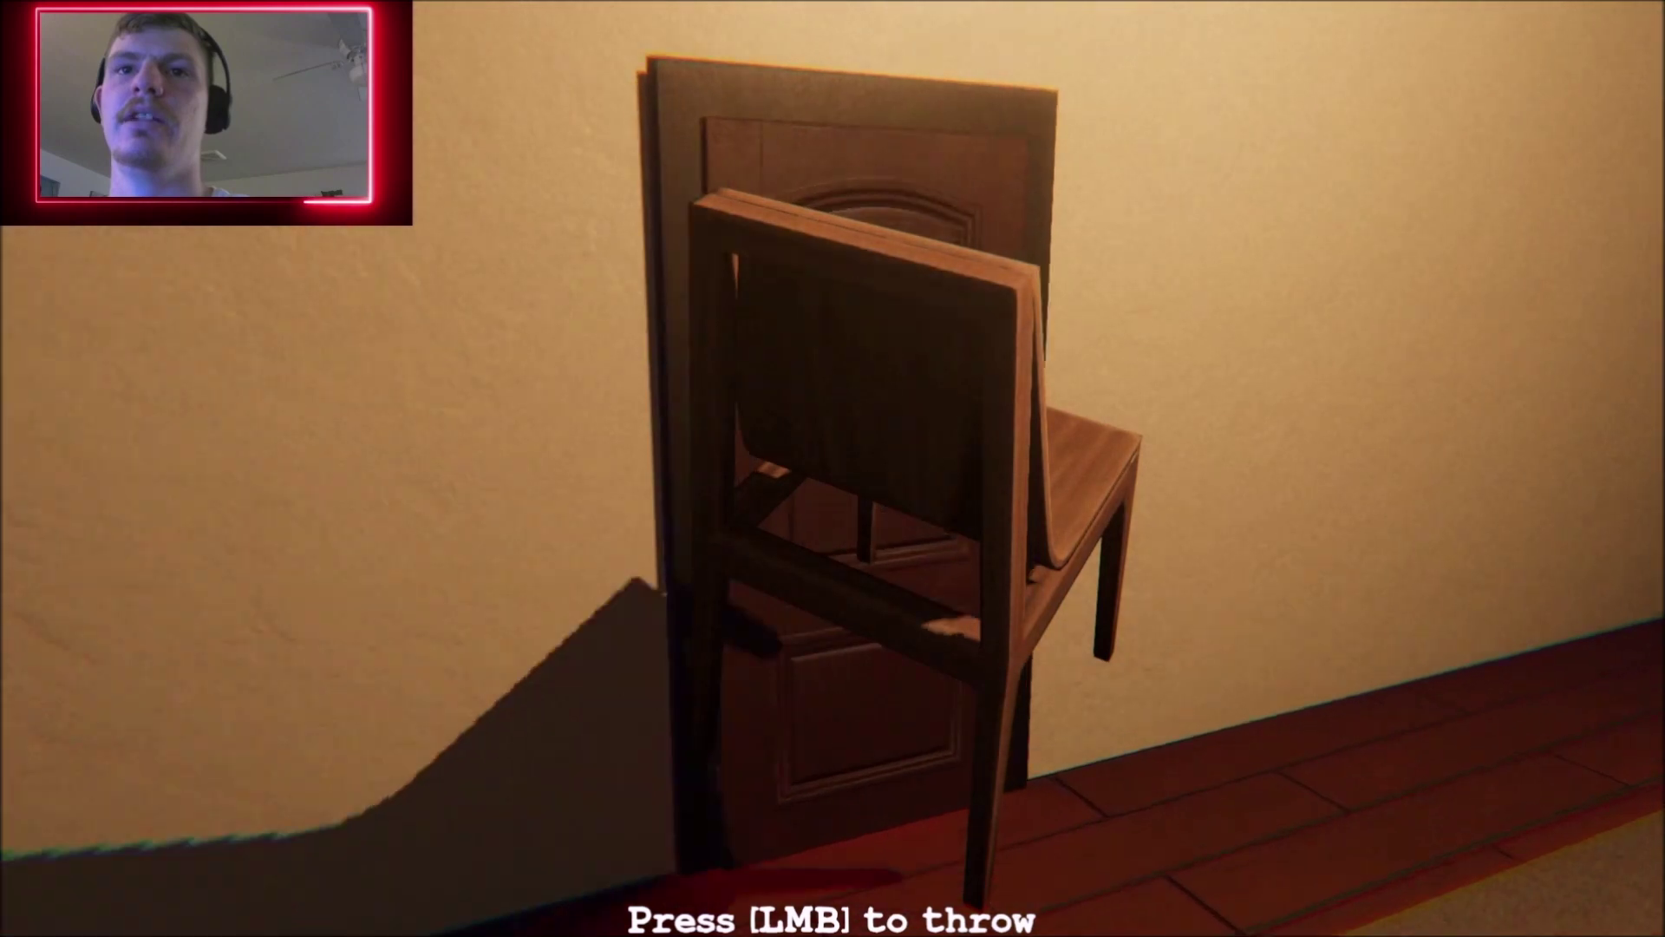
pyautogui.click(833, 468)
pyautogui.press('s')
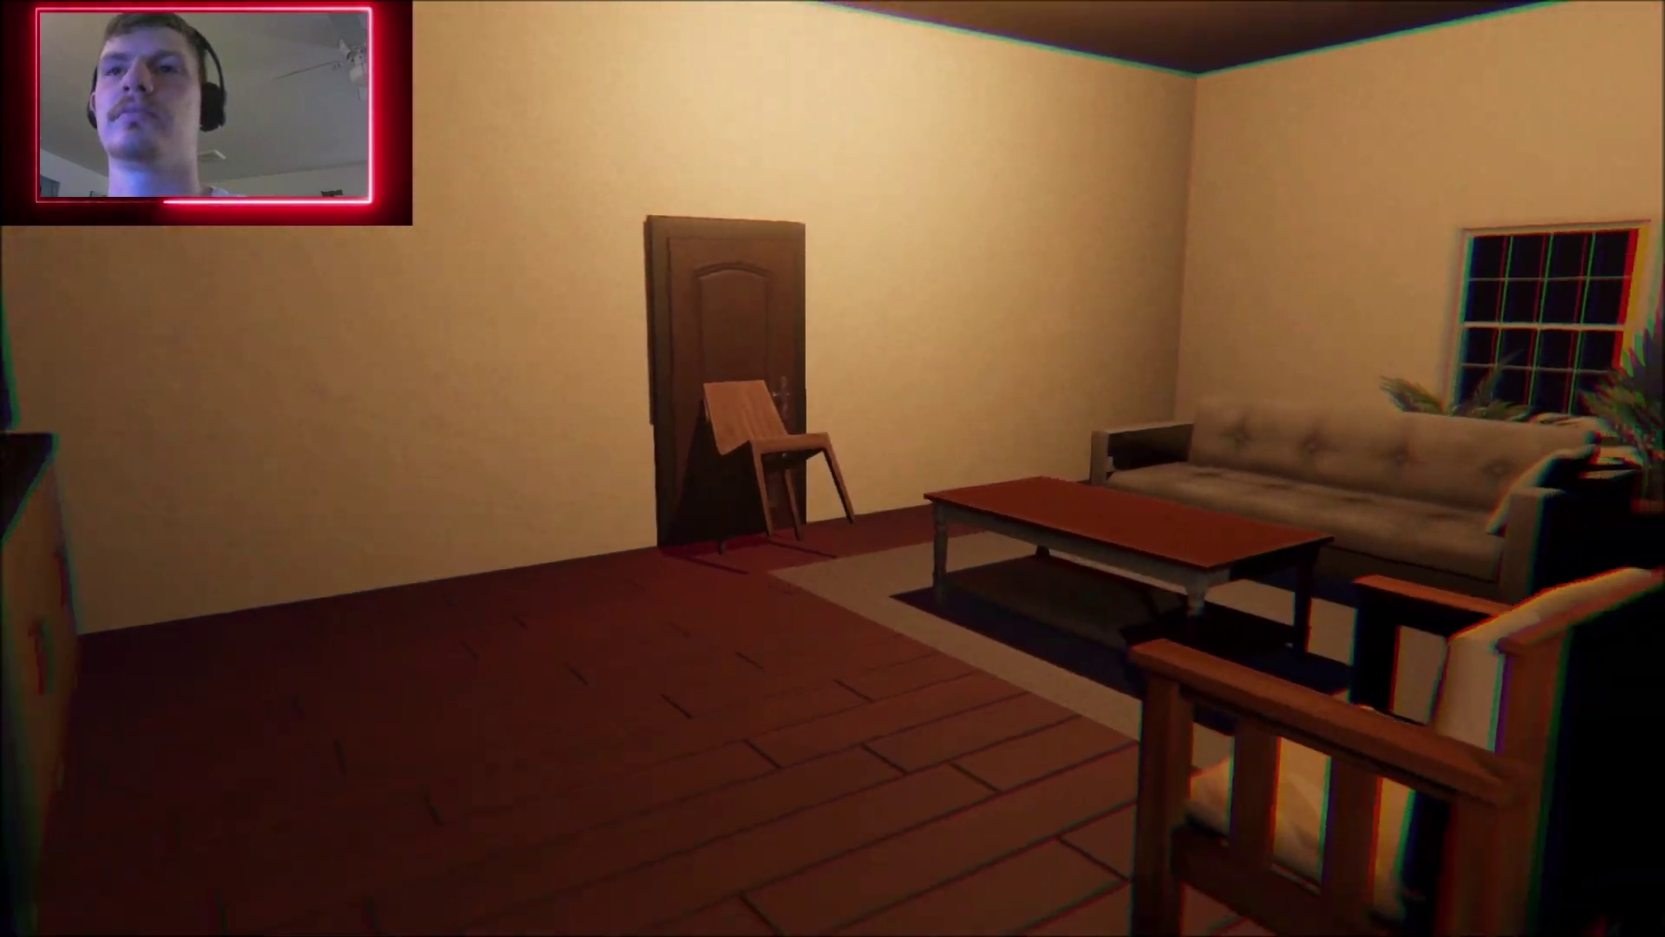
# Walk the hallway past the bookshelves and painting into the dark bedroom with the bed and armchair
pyautogui.press('w')
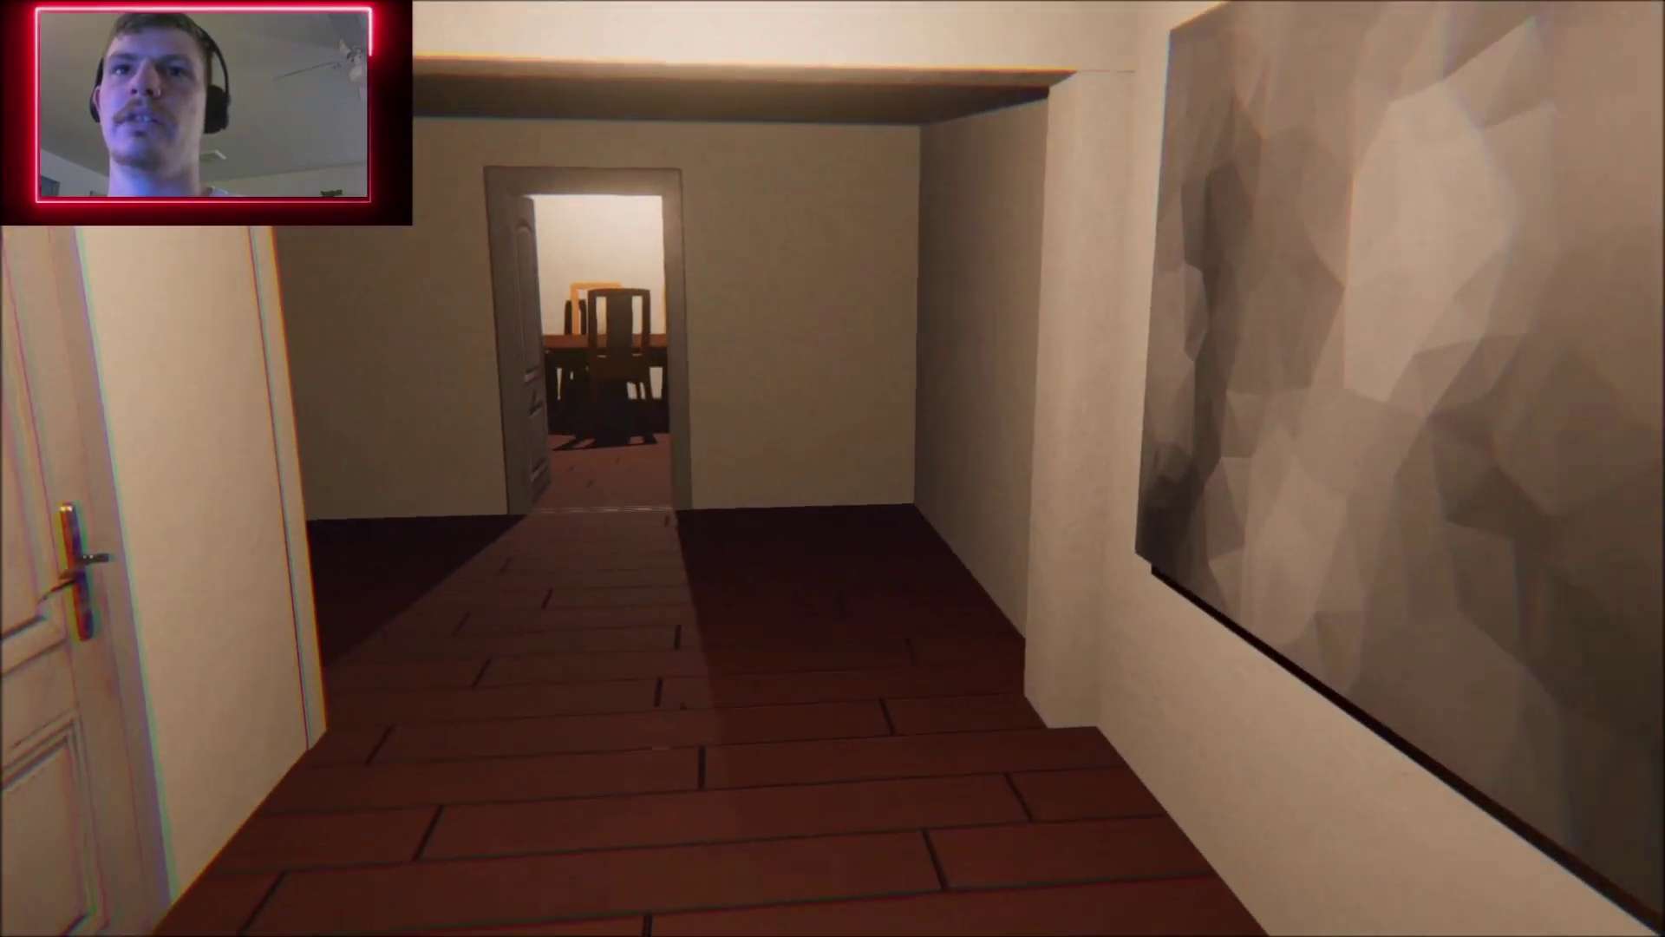
pyautogui.press('w')
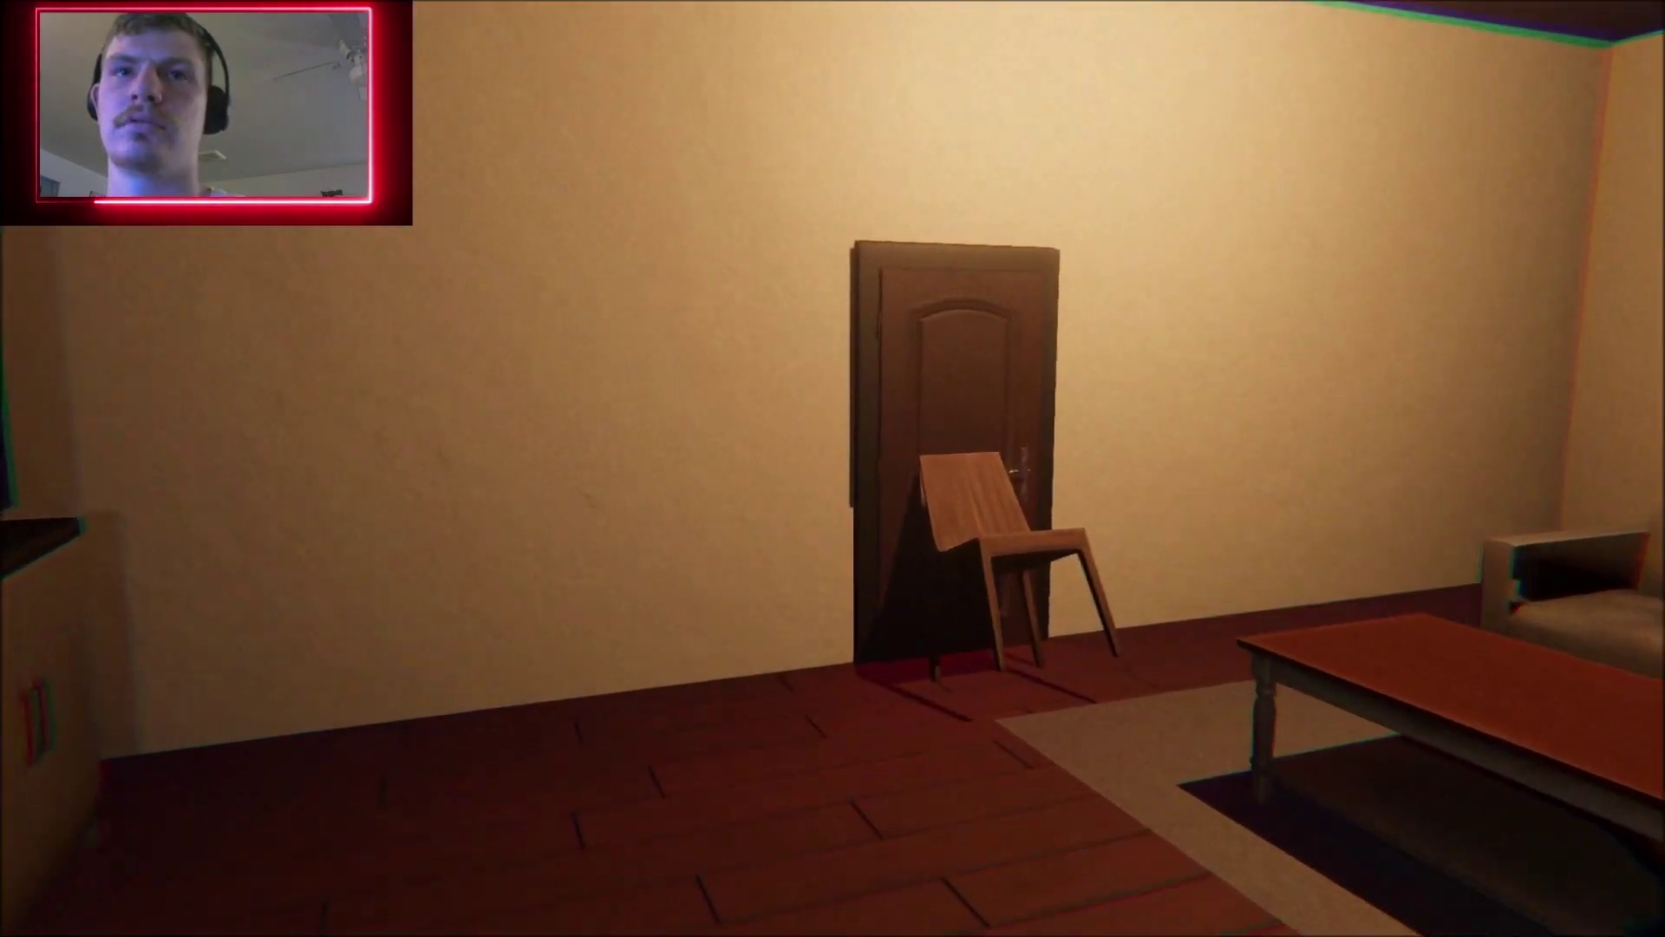
pyautogui.press('w')
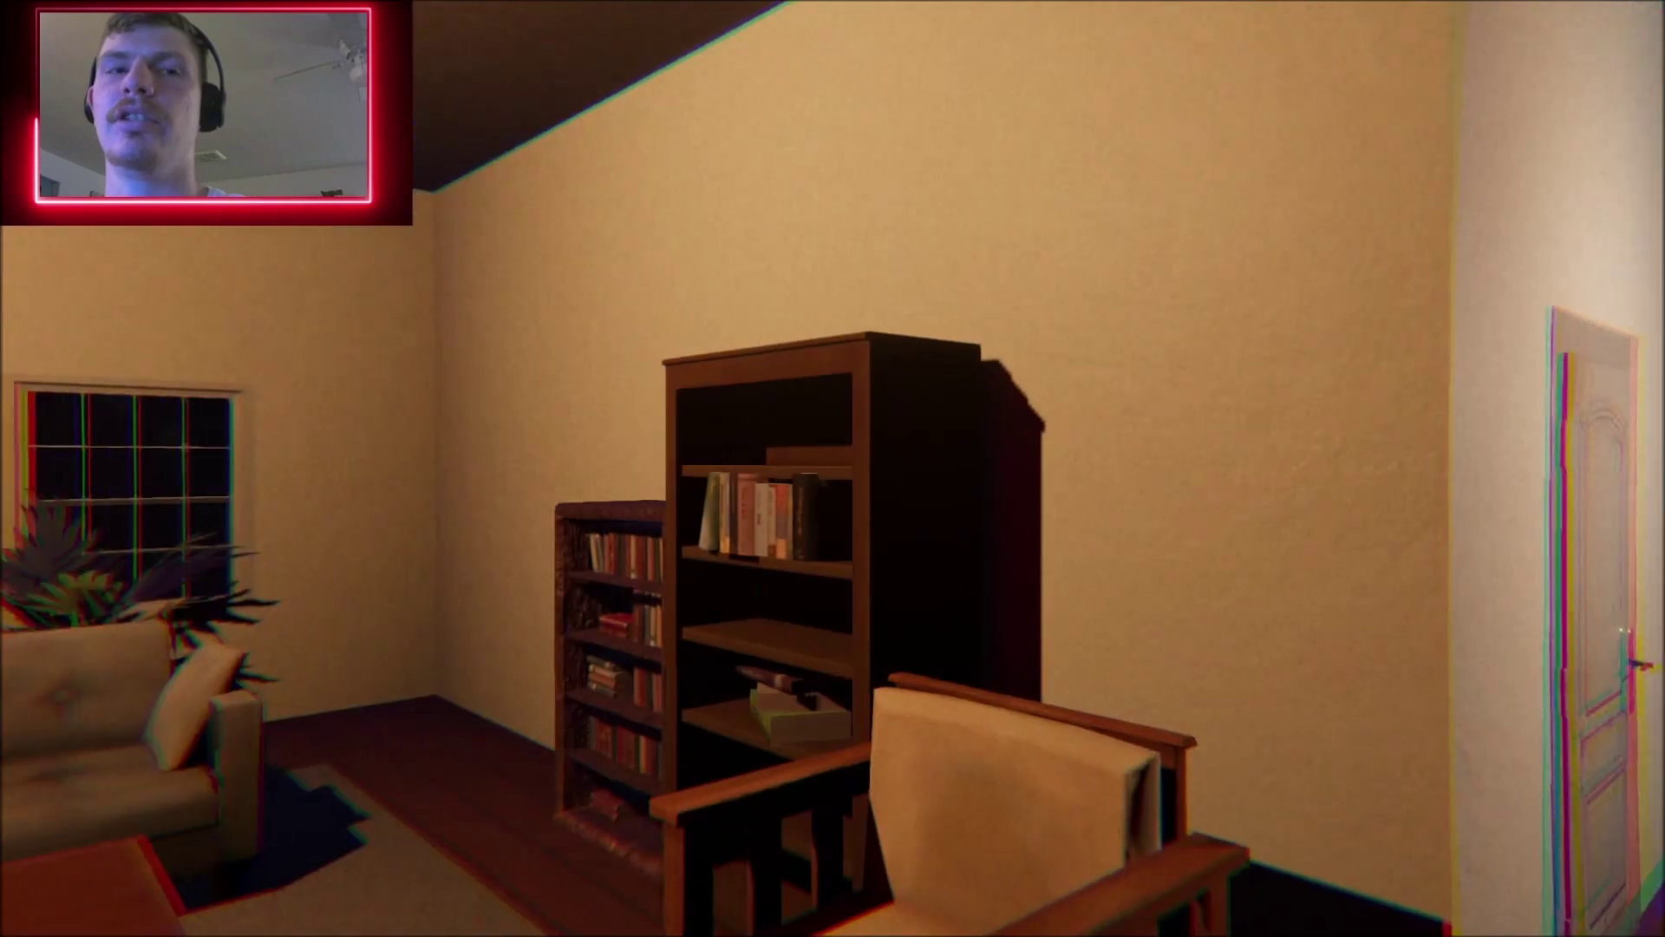
pyautogui.press('w')
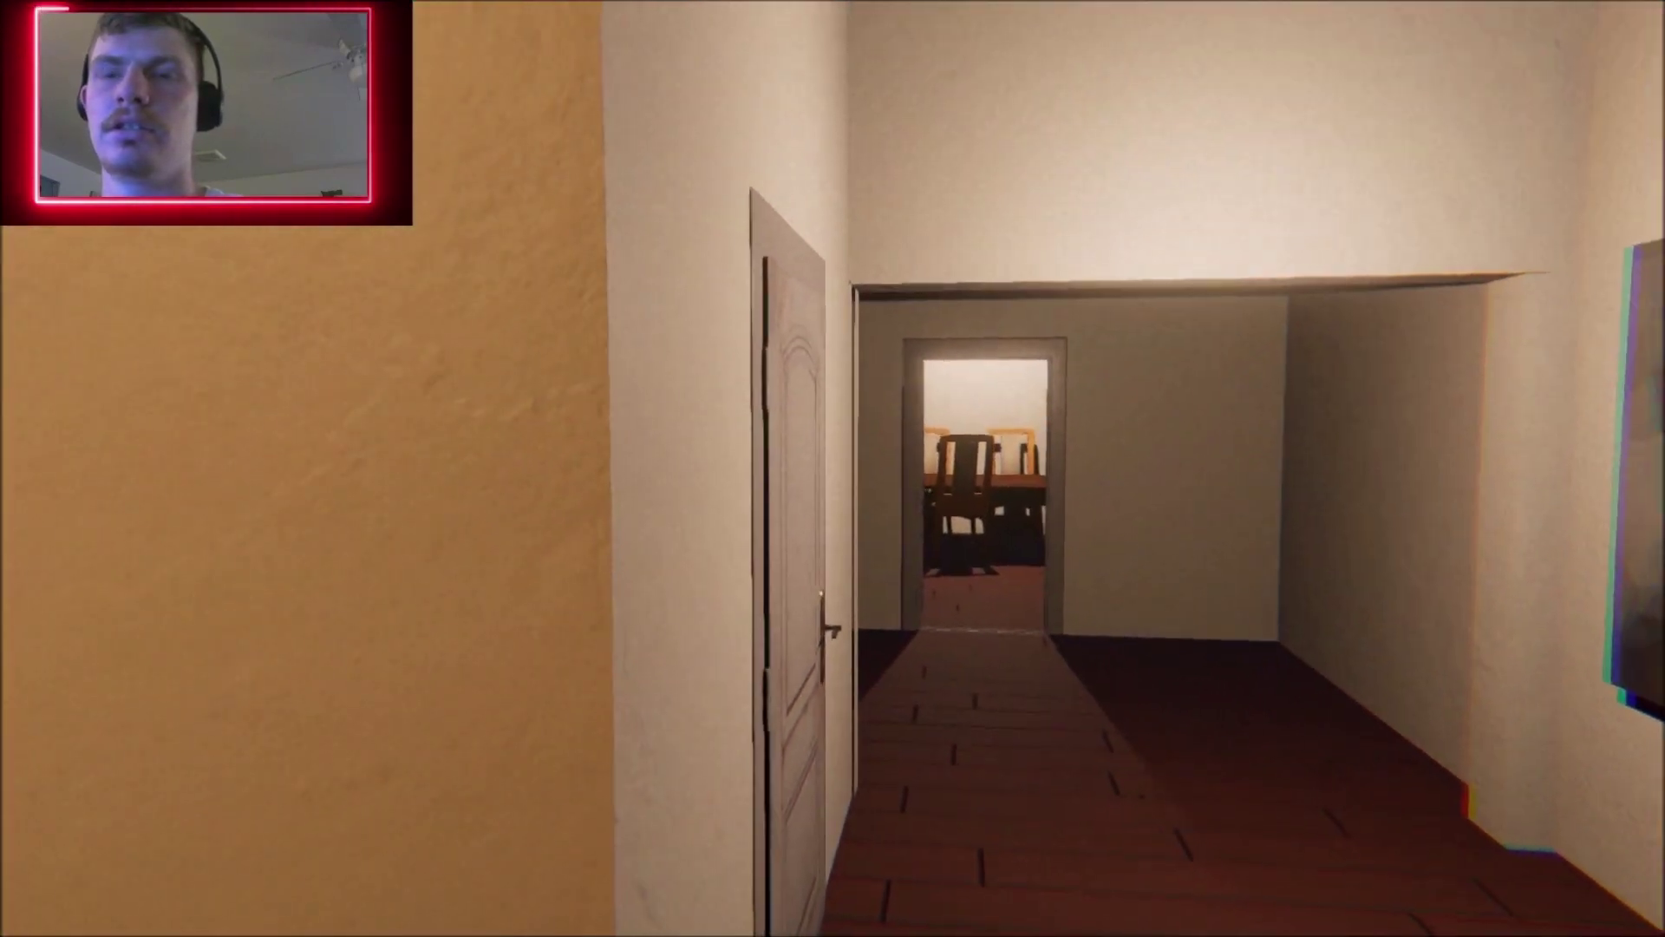
pyautogui.press('w')
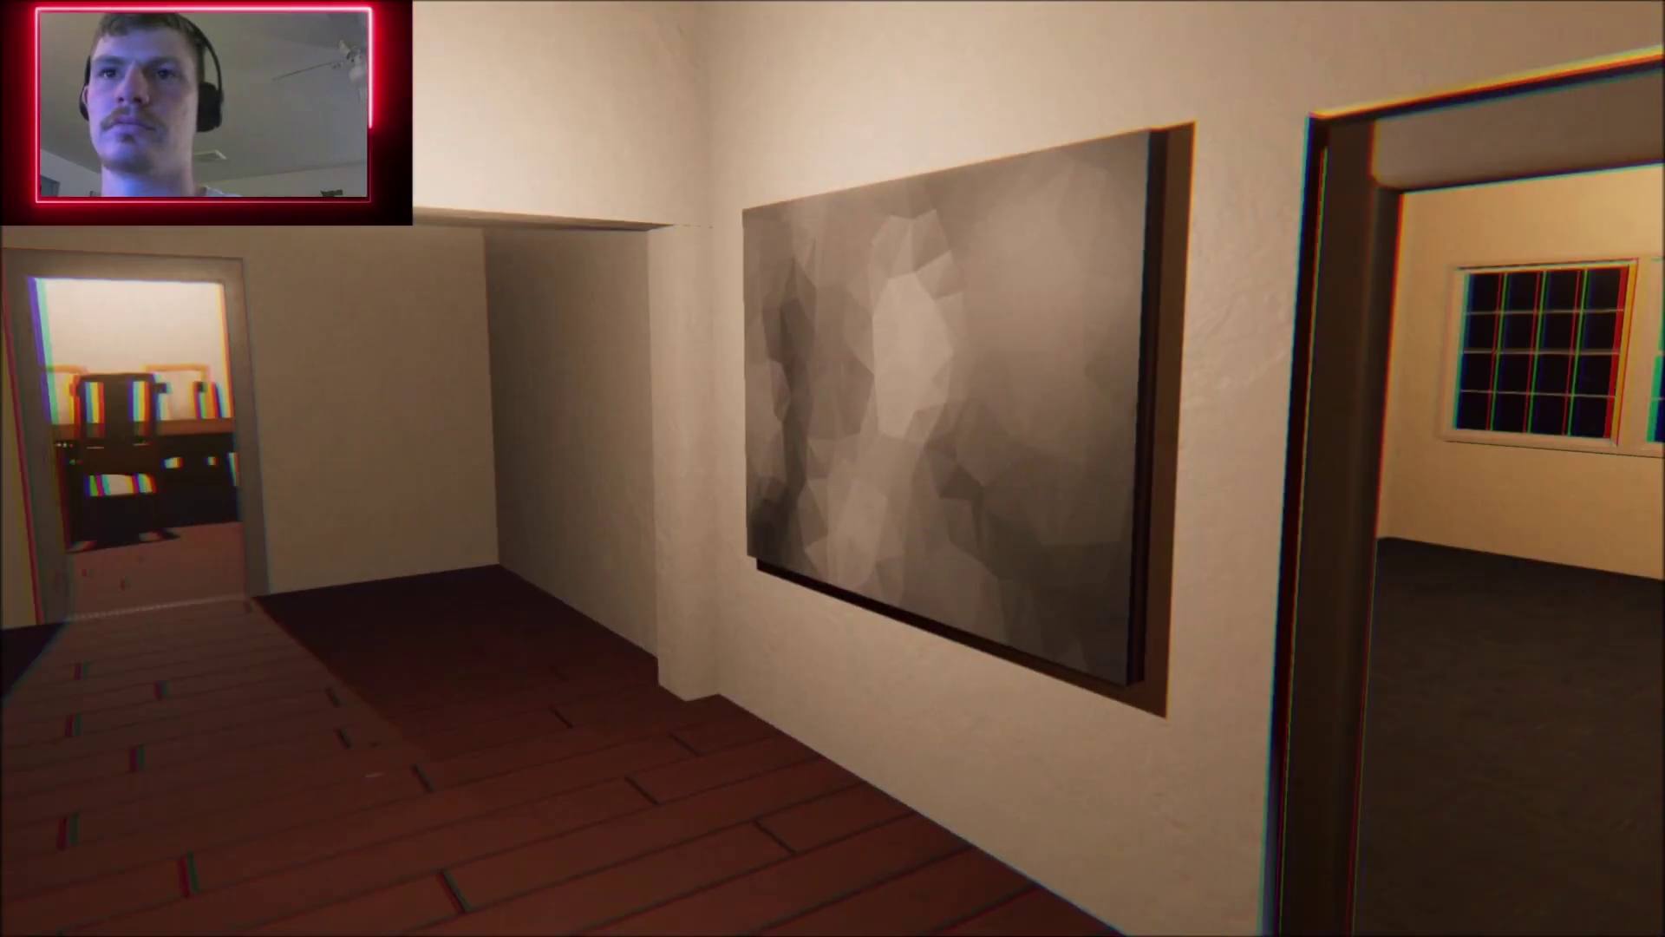
pyautogui.press('w')
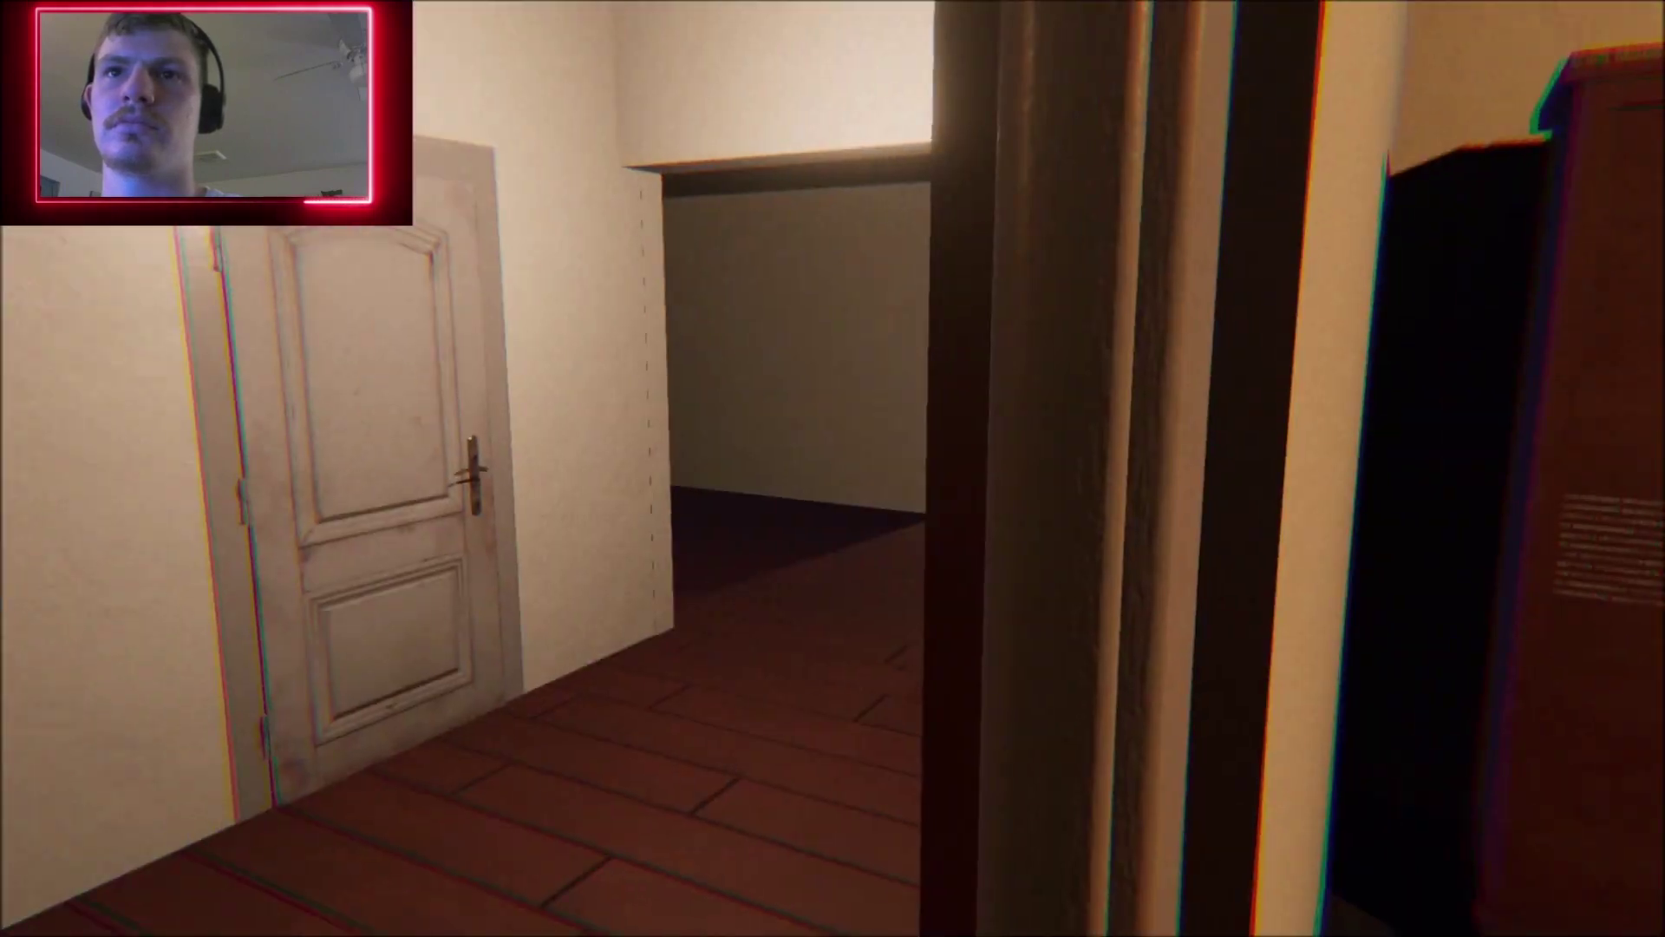
pyautogui.press('w')
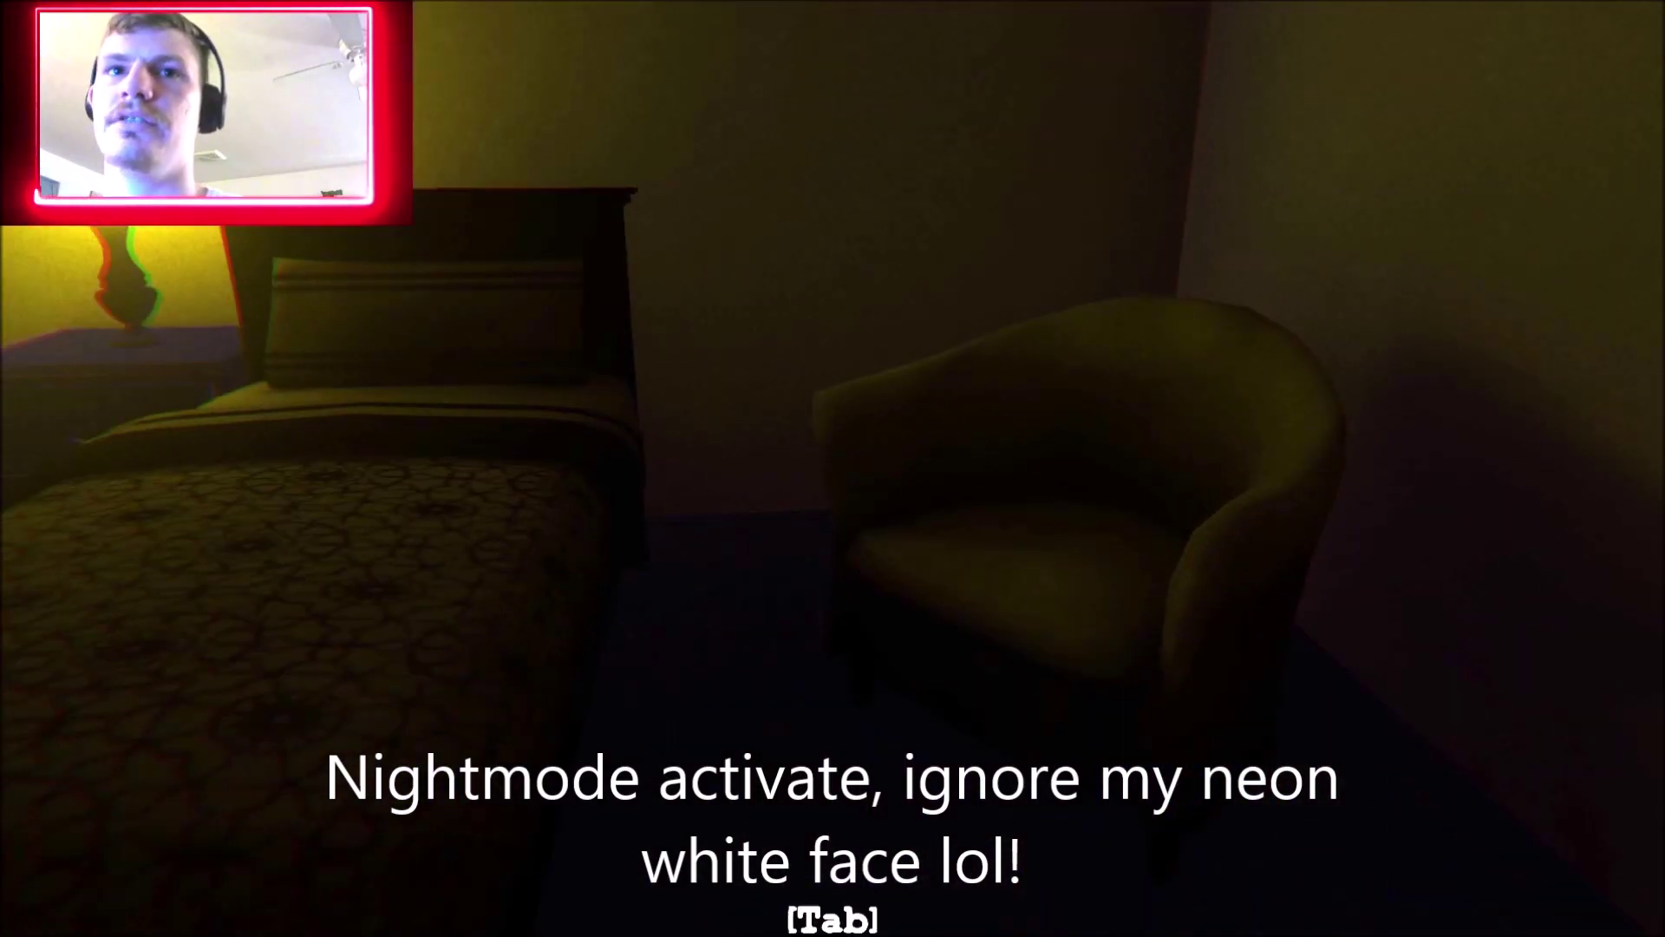
# Choose Hide on the phone, hide under the bed, and later crawl back out
pyautogui.press('Tab')
pyautogui.press('Tab')
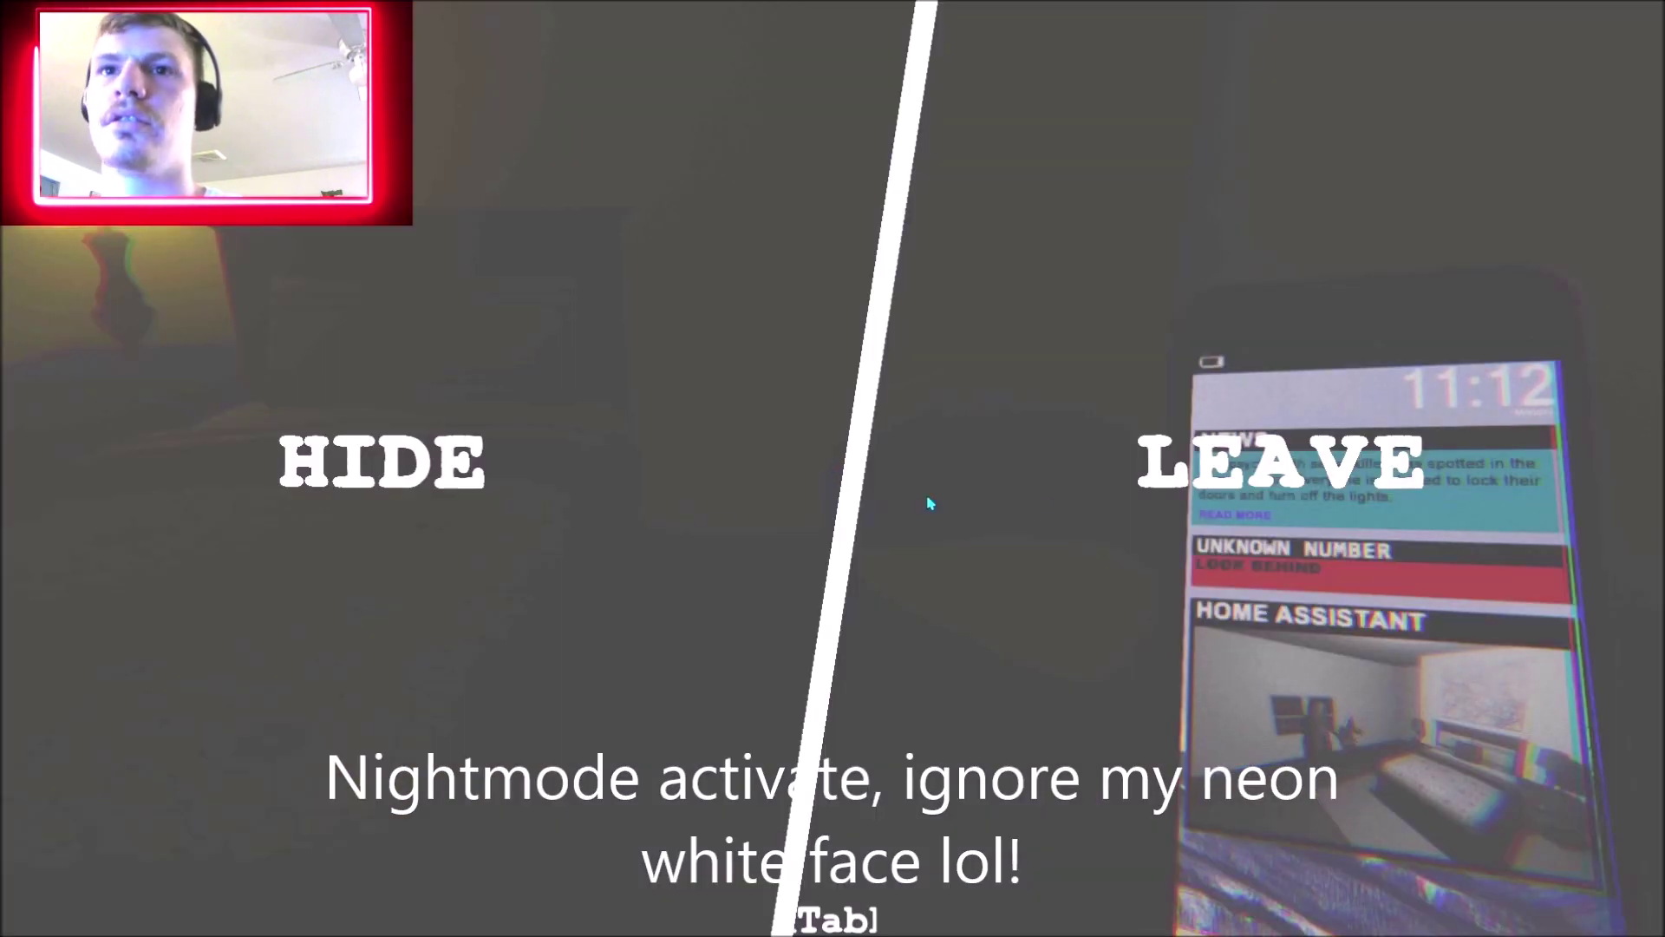
pyautogui.click(390, 468)
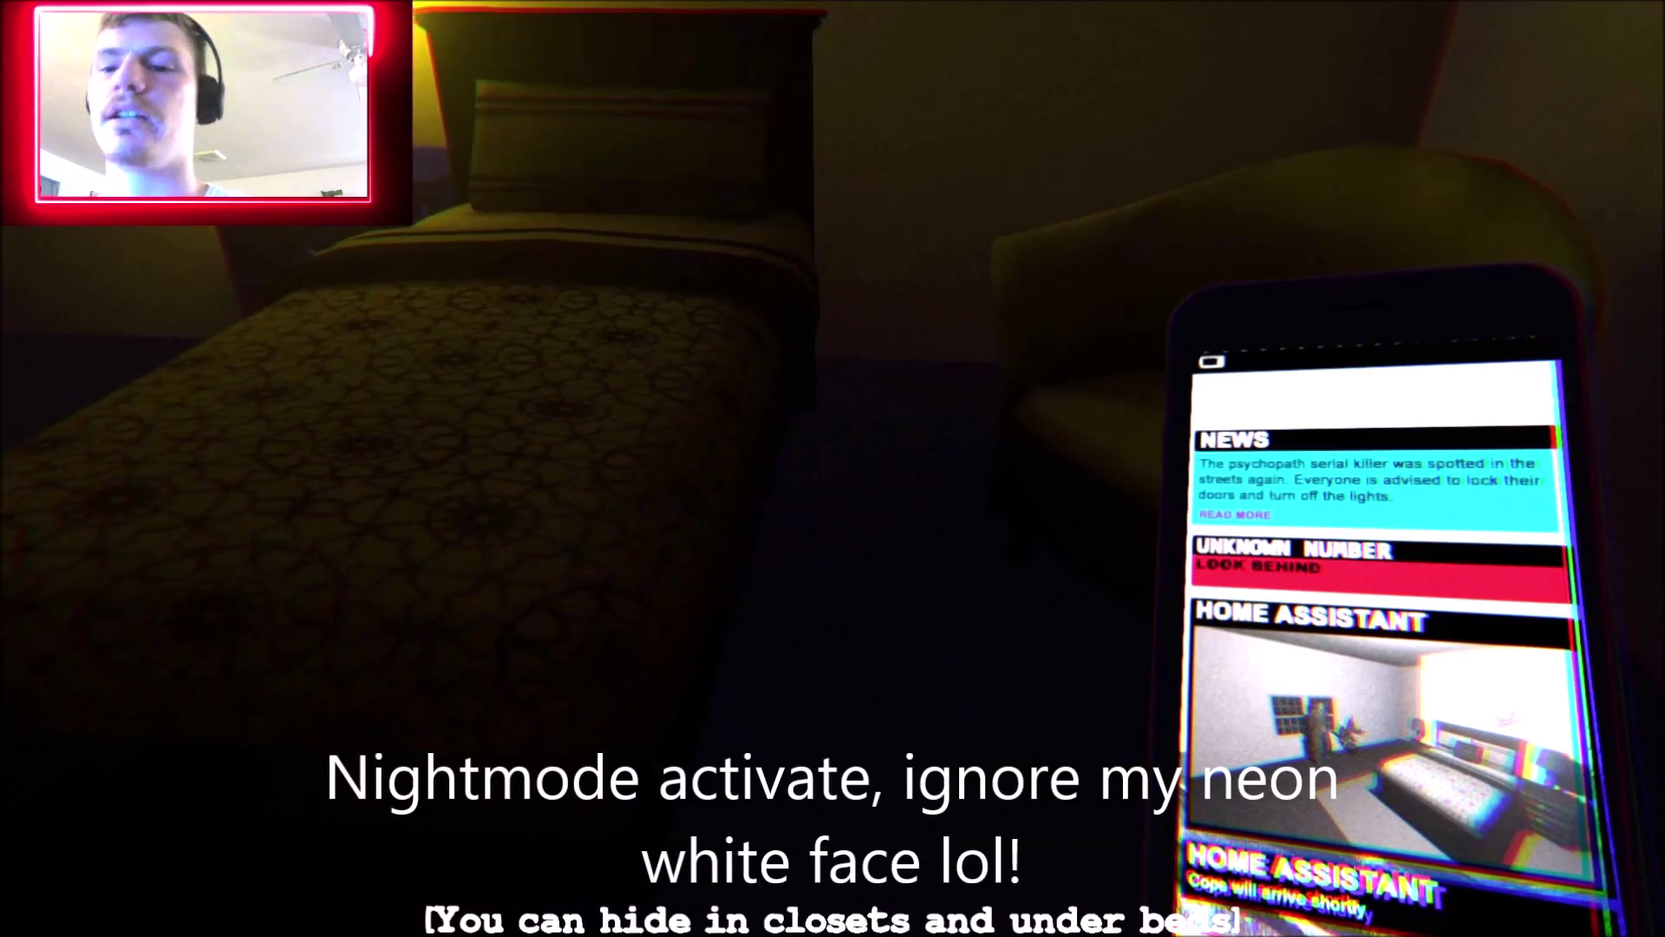
pyautogui.press('w')
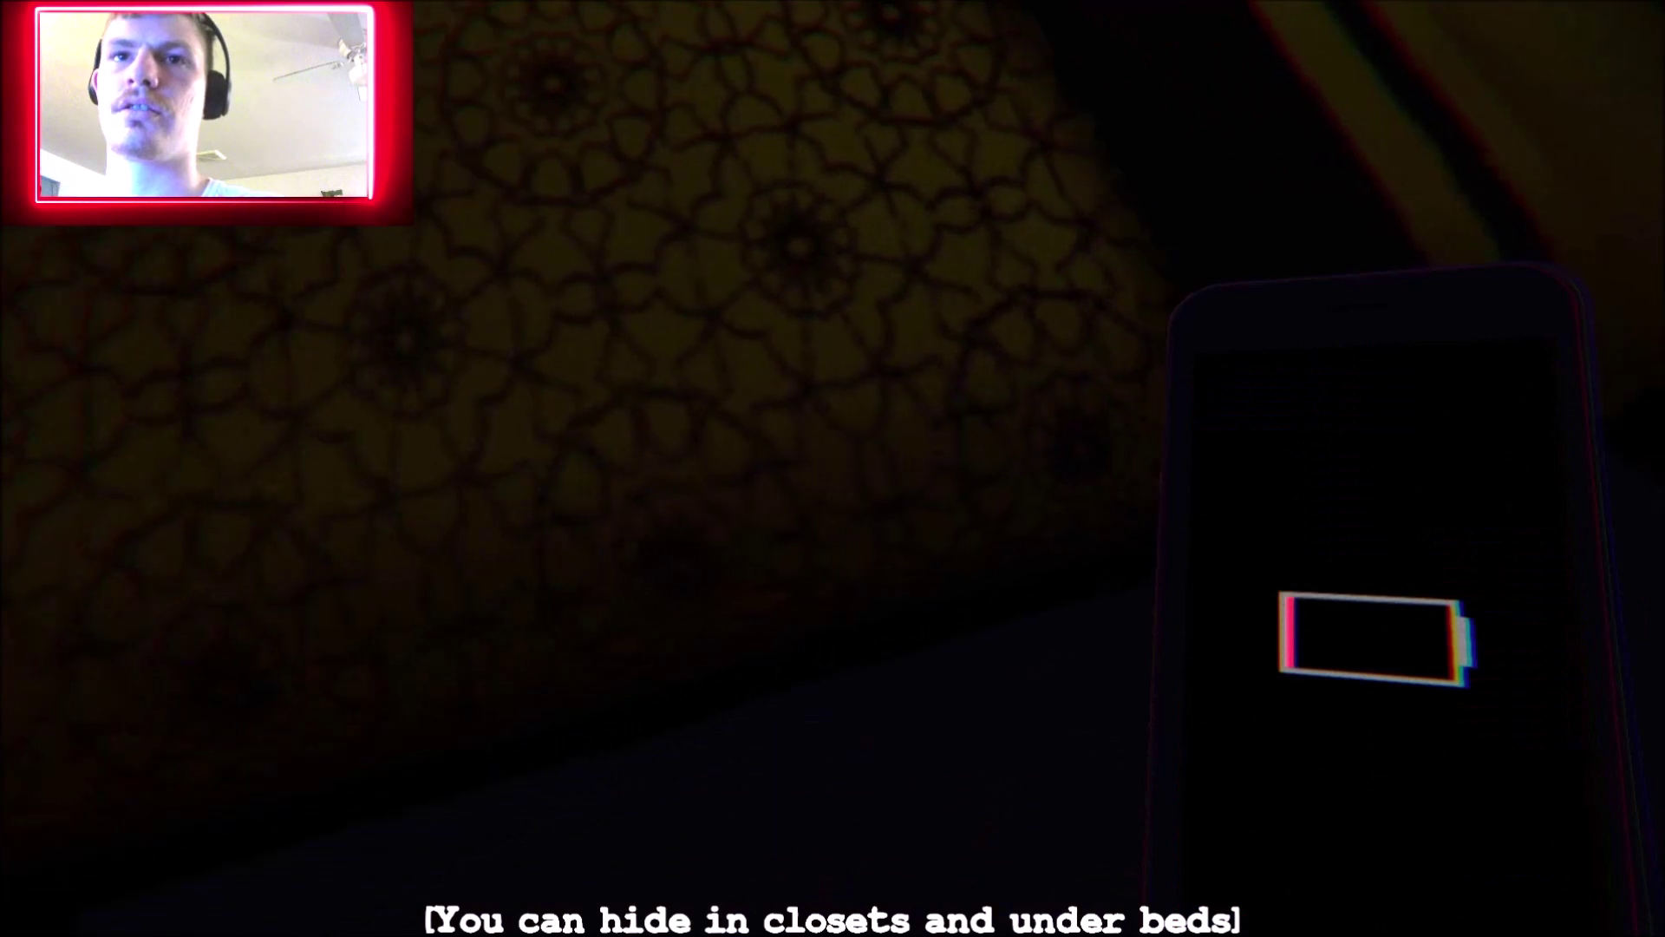
pyautogui.press('e')
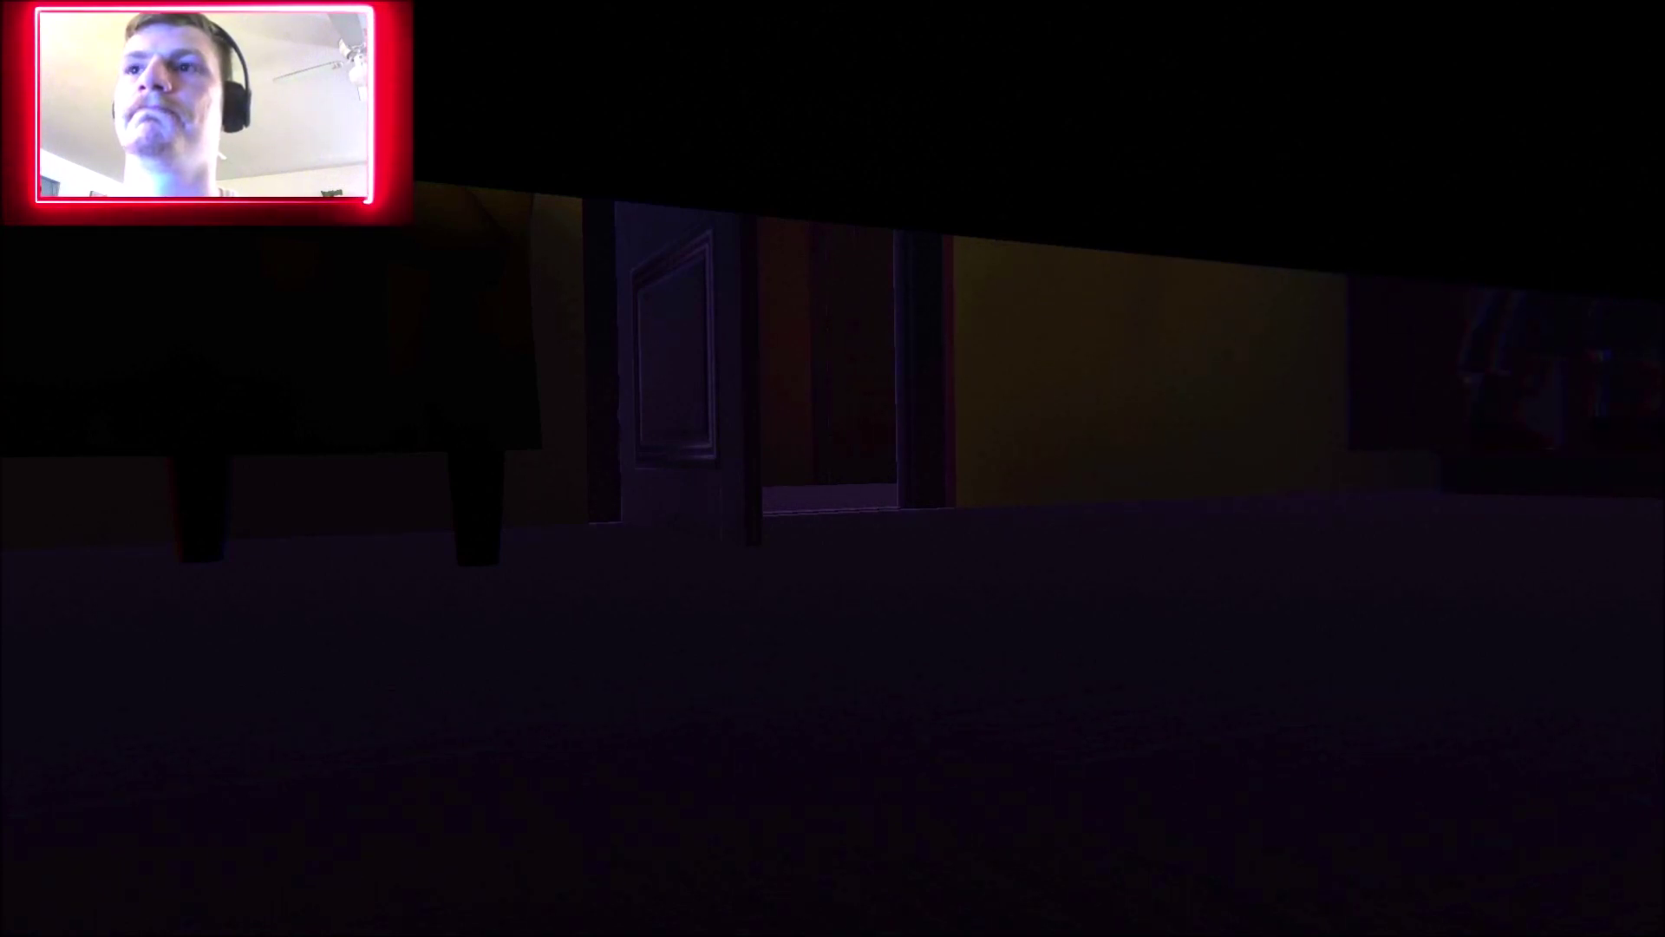
pyautogui.press('w')
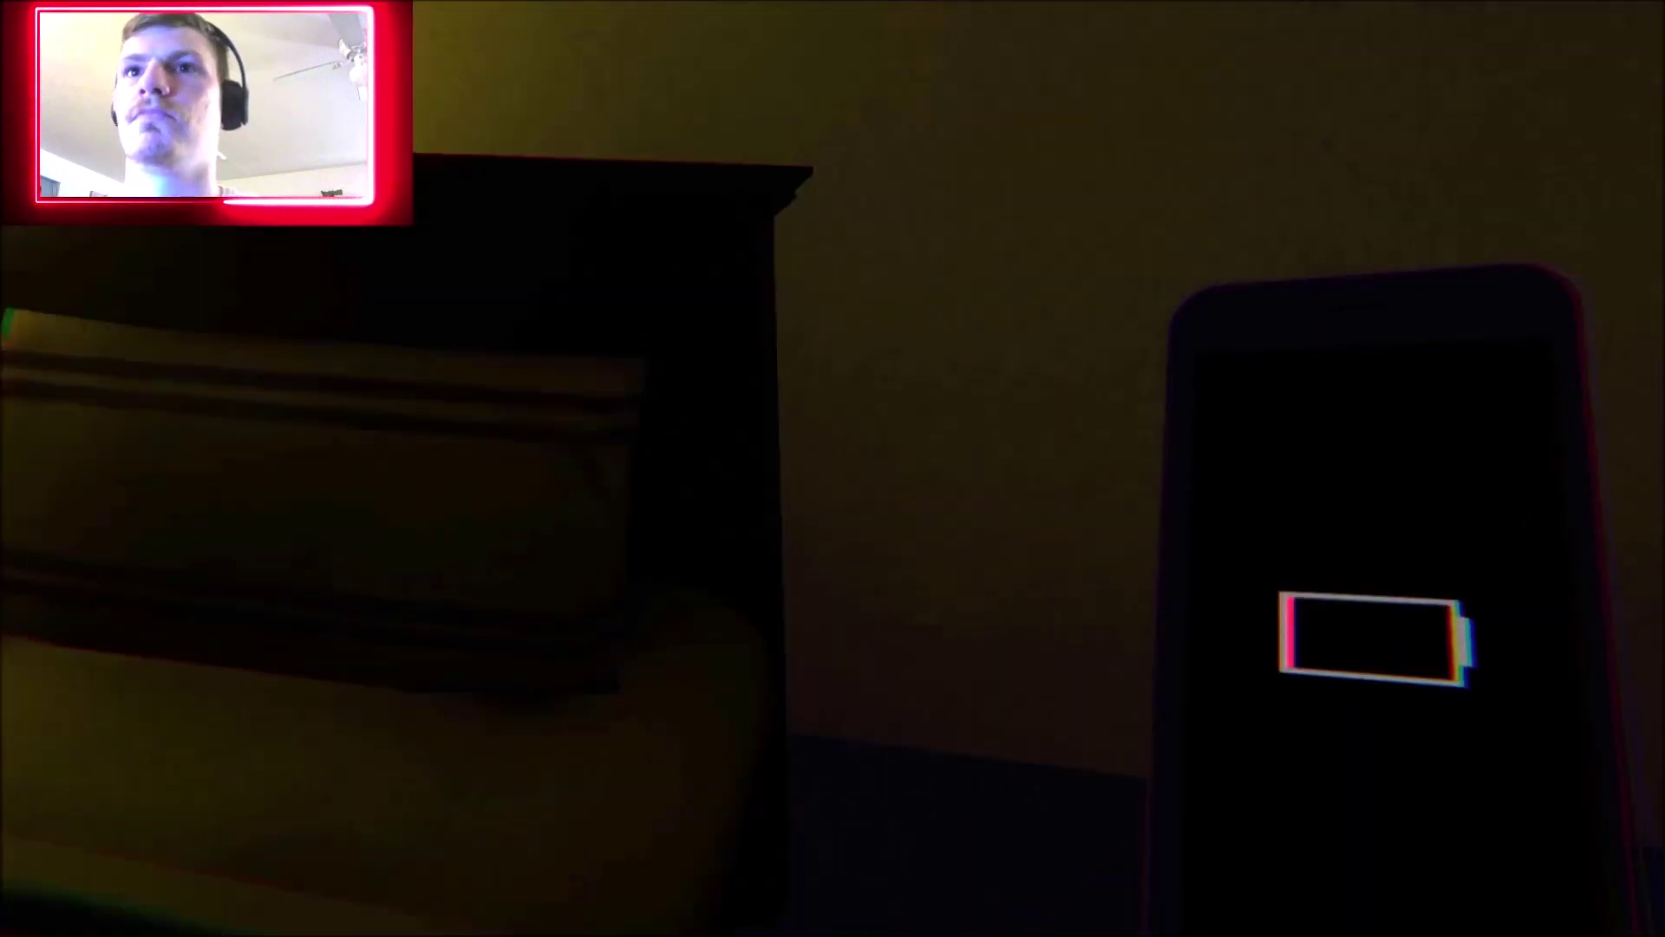
# Walk through the hallway and up close to the dark staircase
pyautogui.press('w')
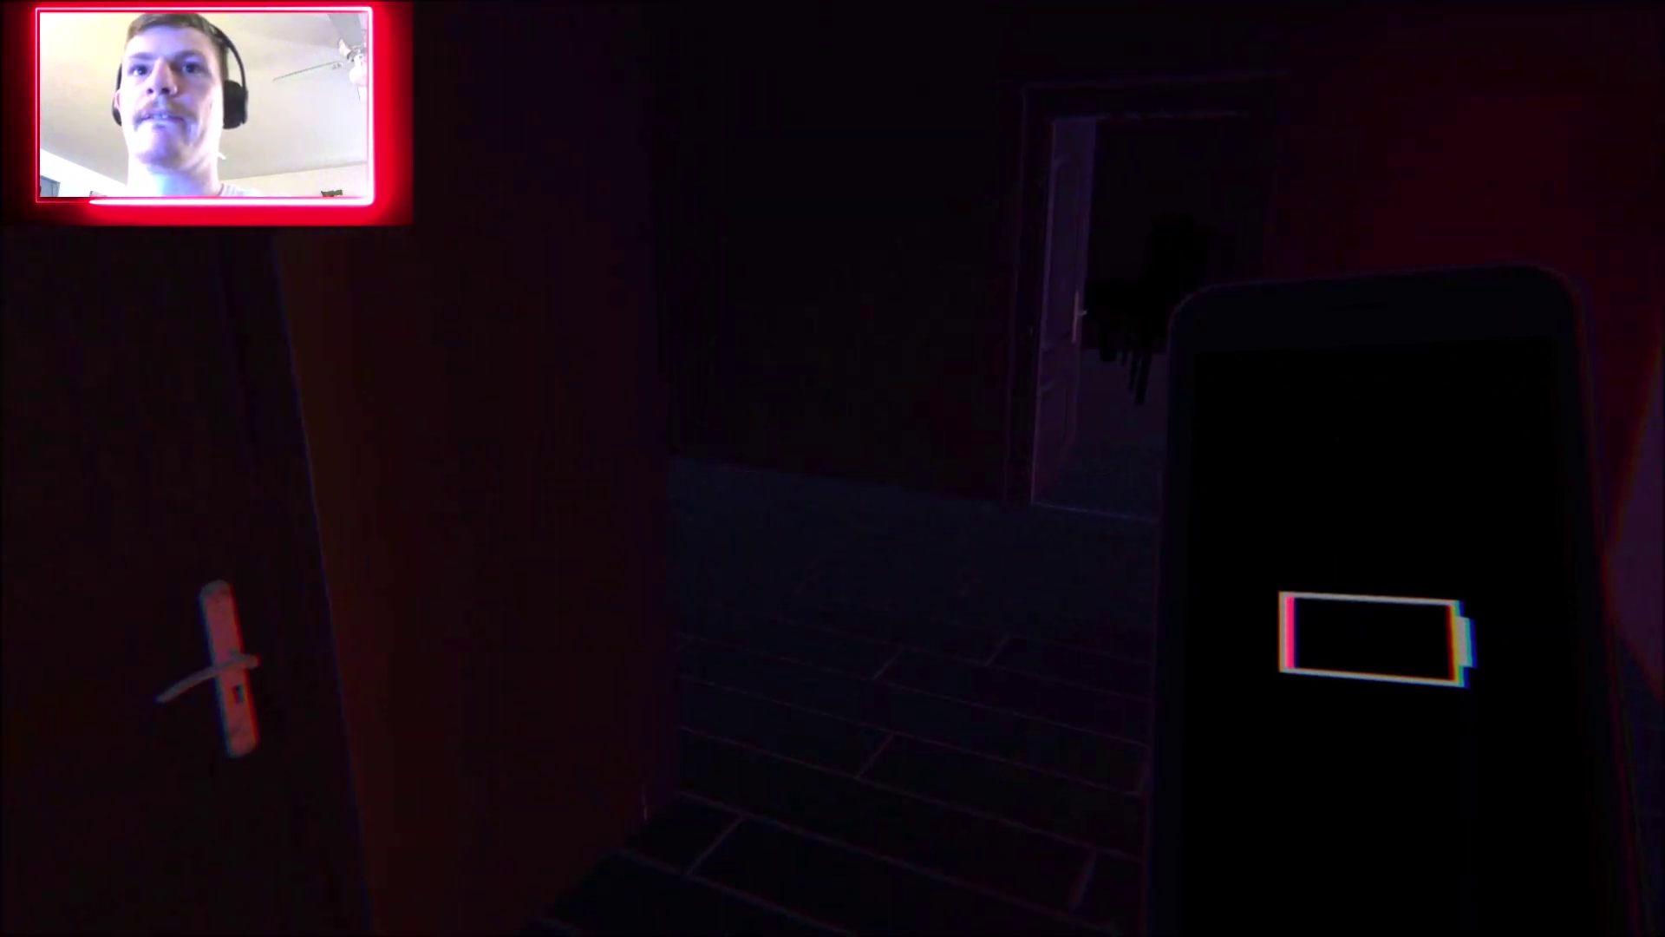
pyautogui.press('w')
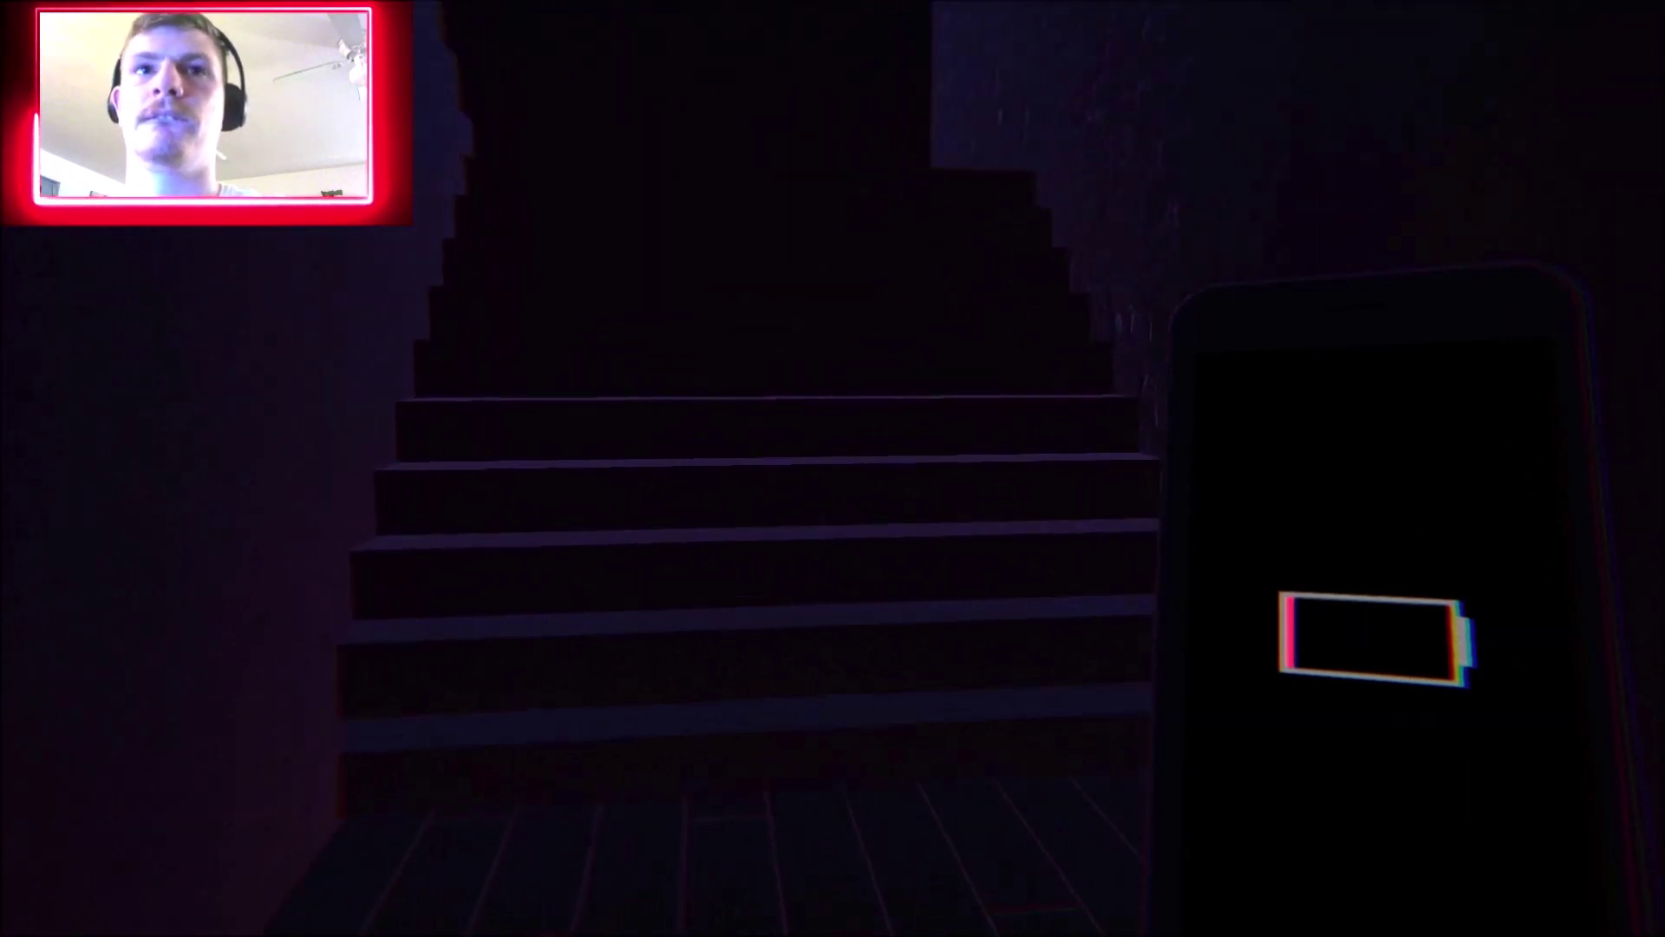